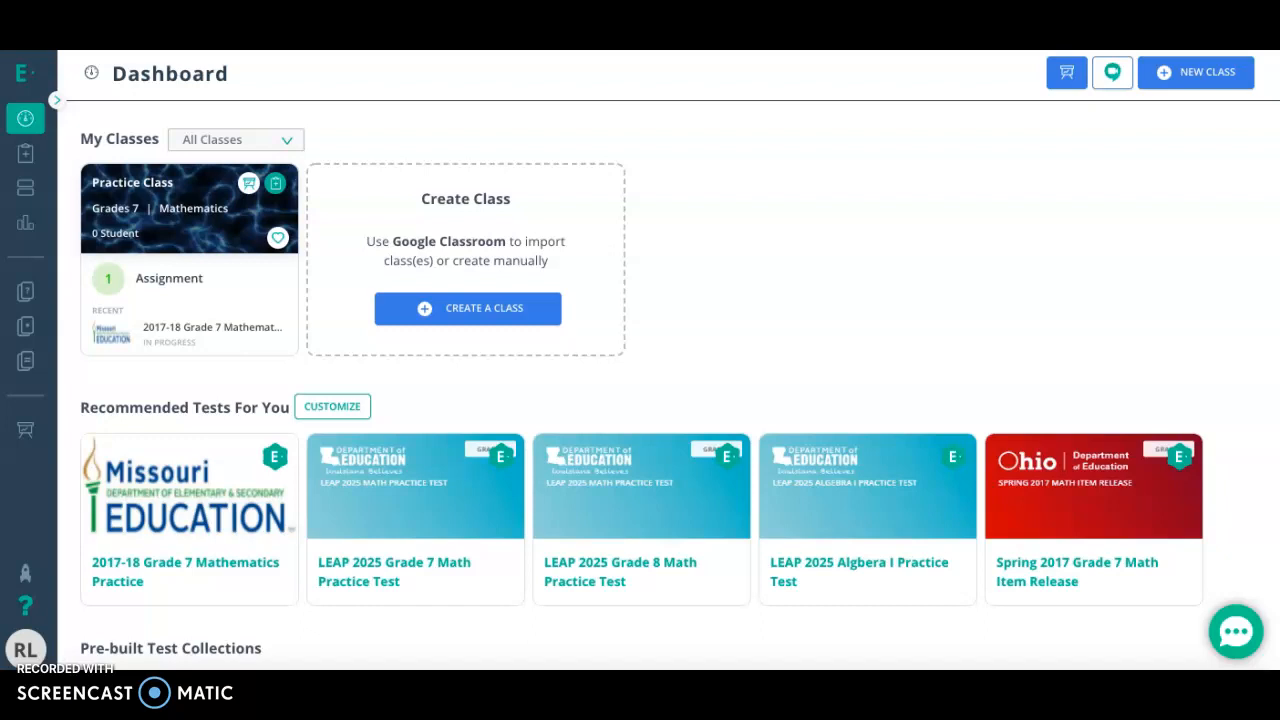
# - Start a new test from scratch in the test library, closing the image file chooser without choosing a file
pyautogui.moveTo(23, 149)
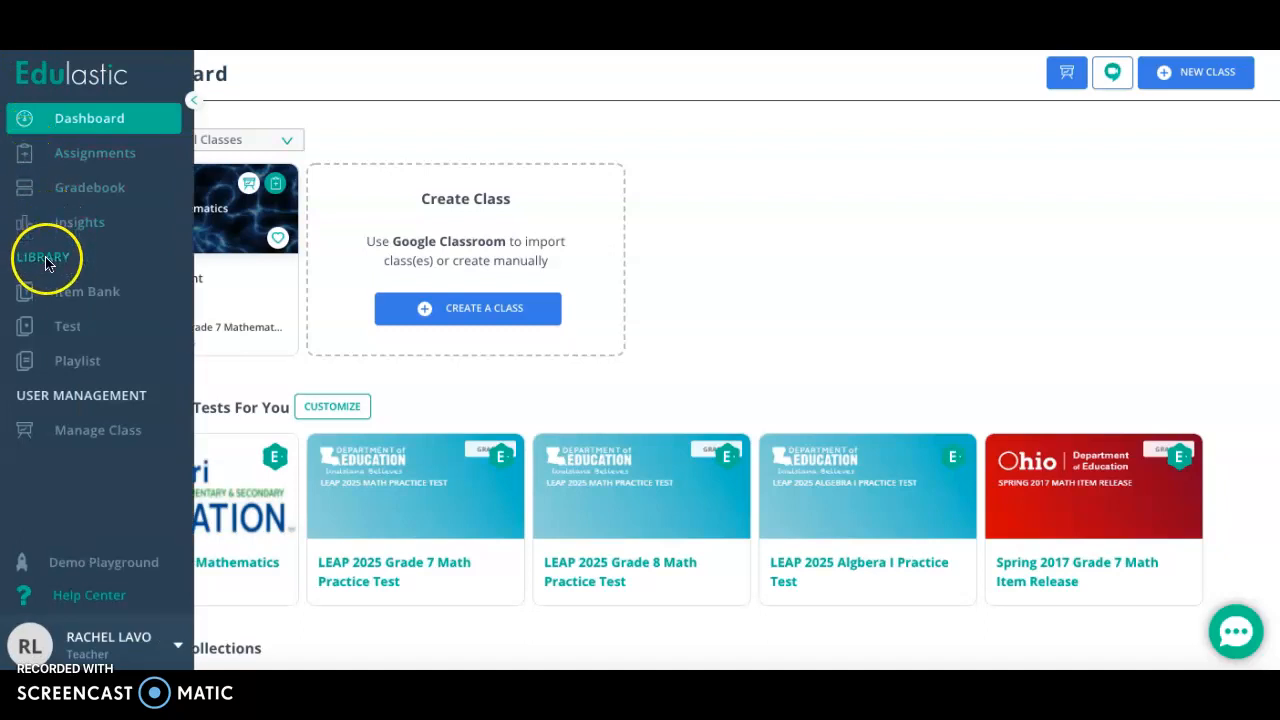
pyautogui.click(43, 328)
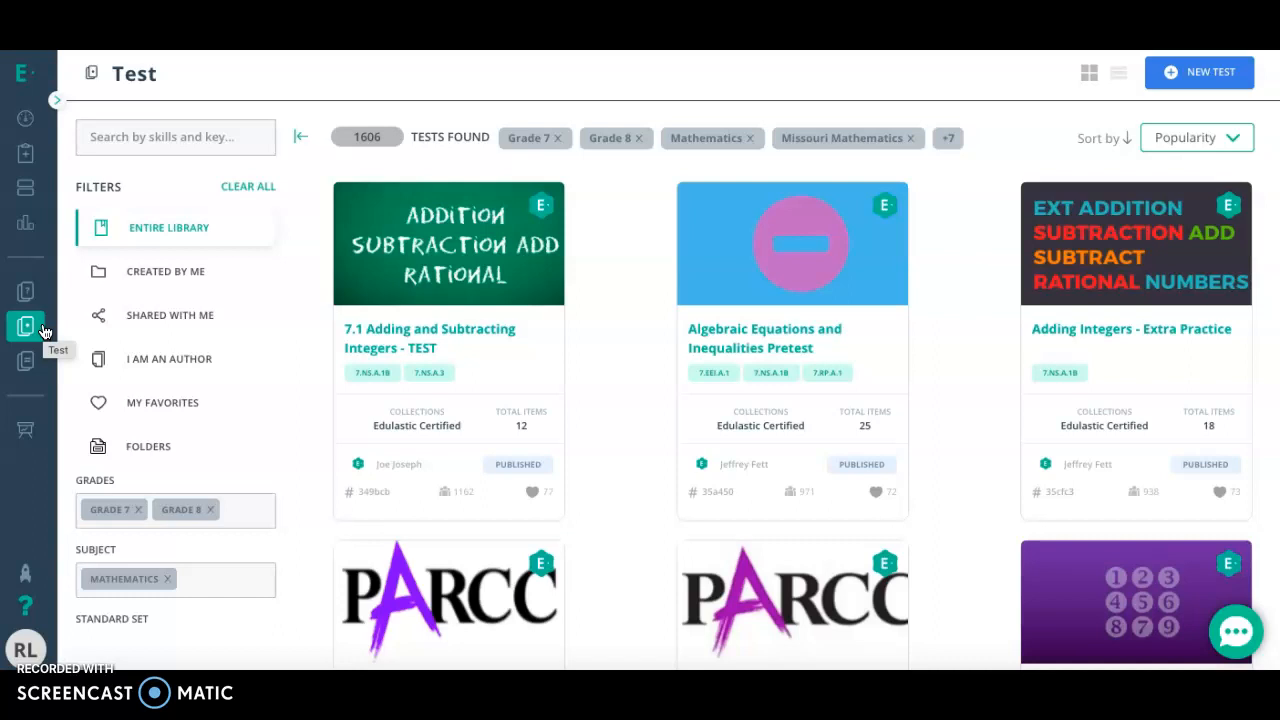
pyautogui.click(1196, 88)
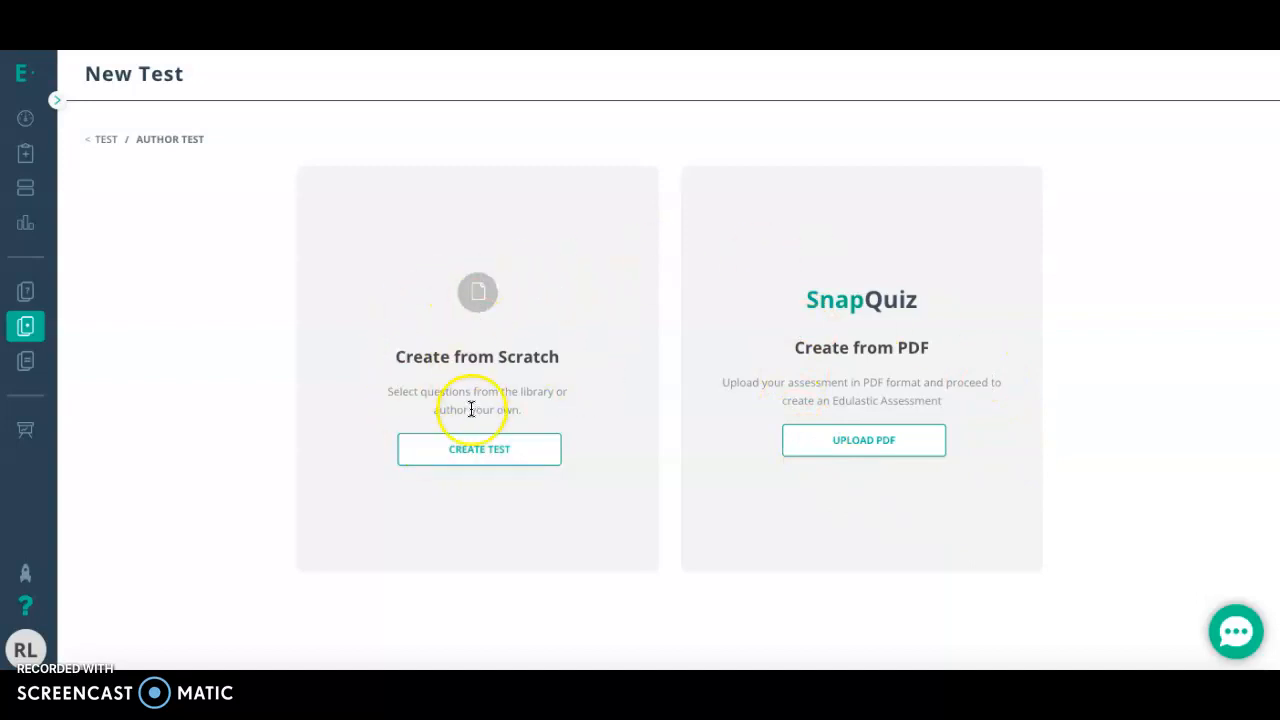
pyautogui.click(482, 448)
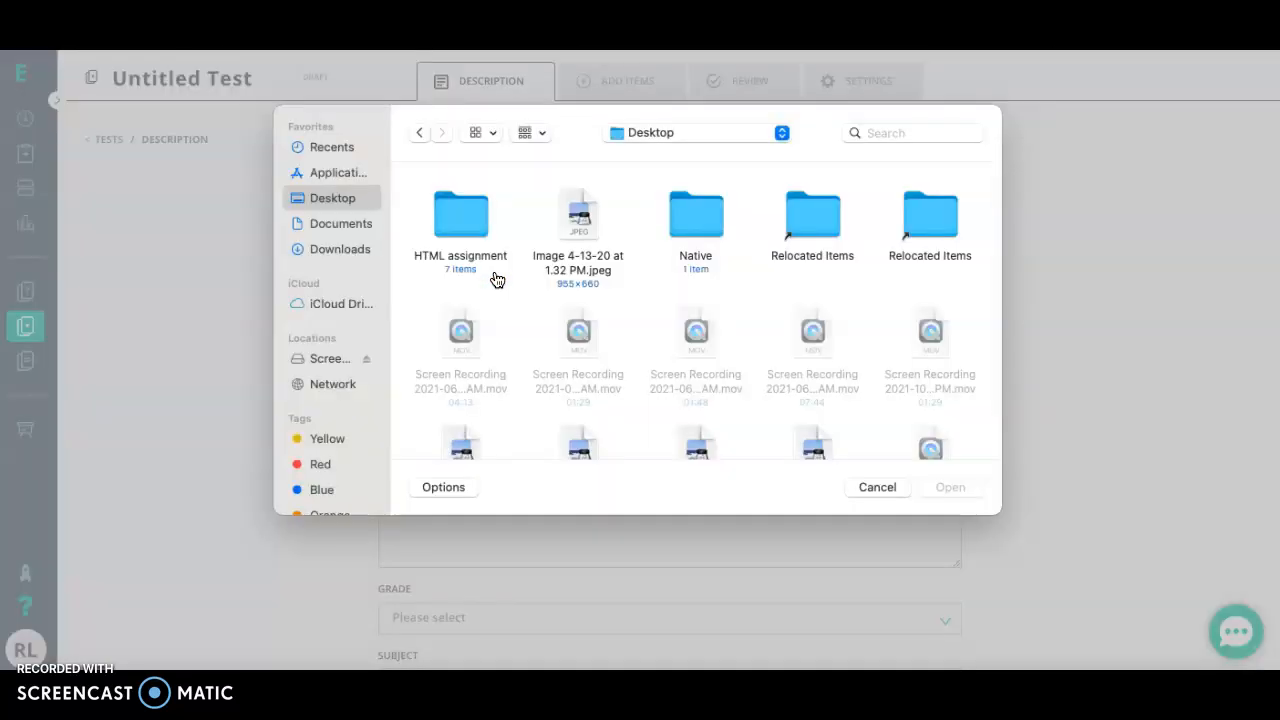
pyautogui.click(880, 489)
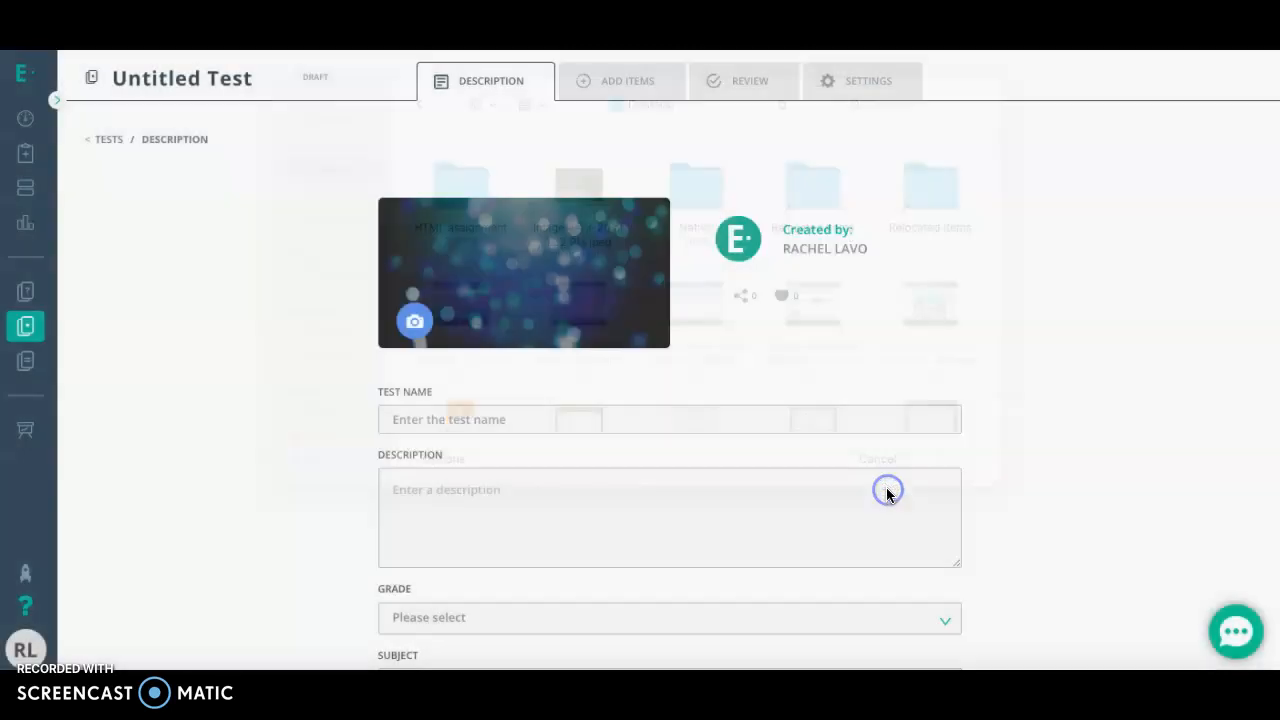
# - Name the test "Integers Practice"
pyautogui.click(525, 418)
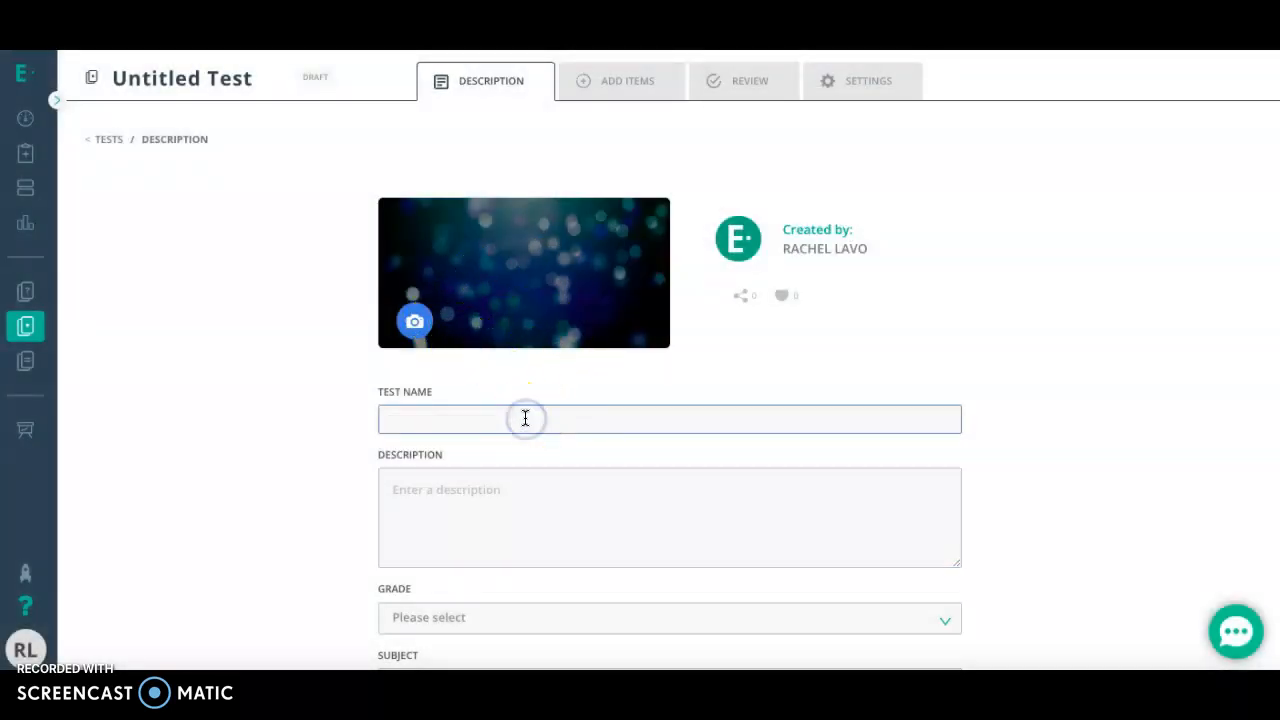
pyautogui.click(444, 420)
pyautogui.write('int')
pyautogui.press('BackSpace')
pyautogui.press('BackSpace')
pyautogui.press('BackSpace')
pyautogui.write('Integ')
pyautogui.press('BackSpace')
pyautogui.write('tegers')
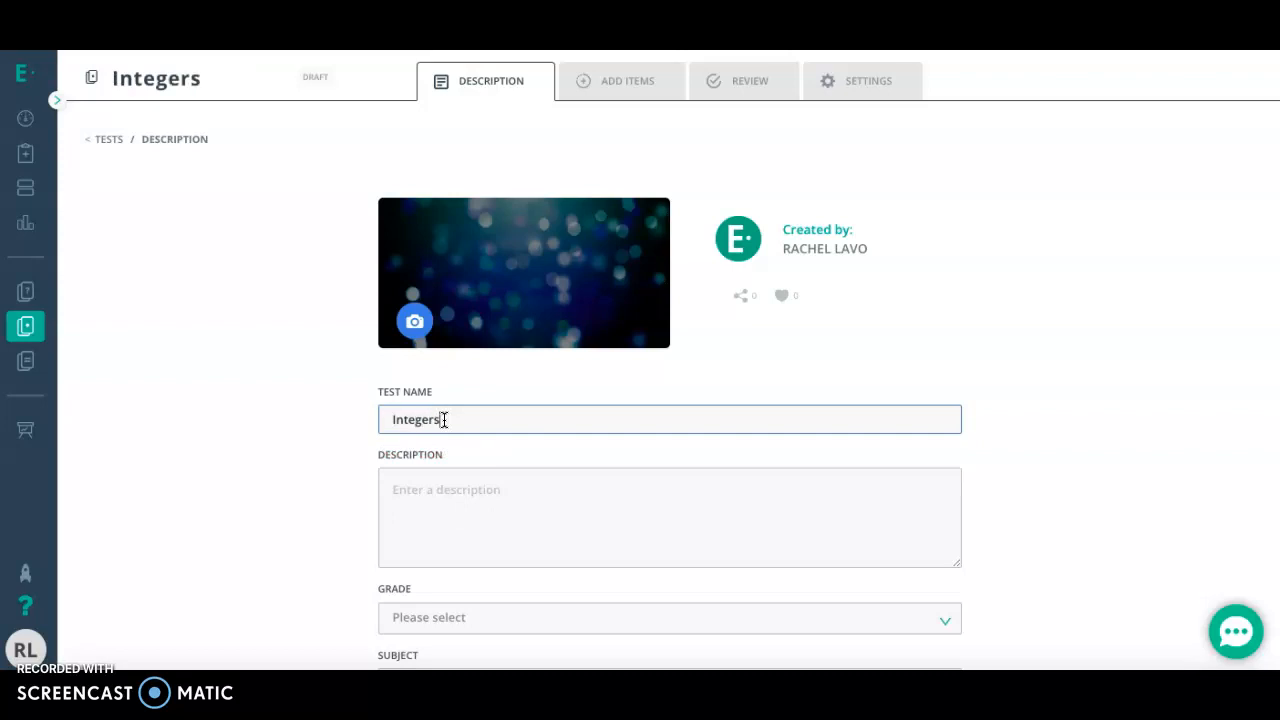
pyautogui.write(' Practice')
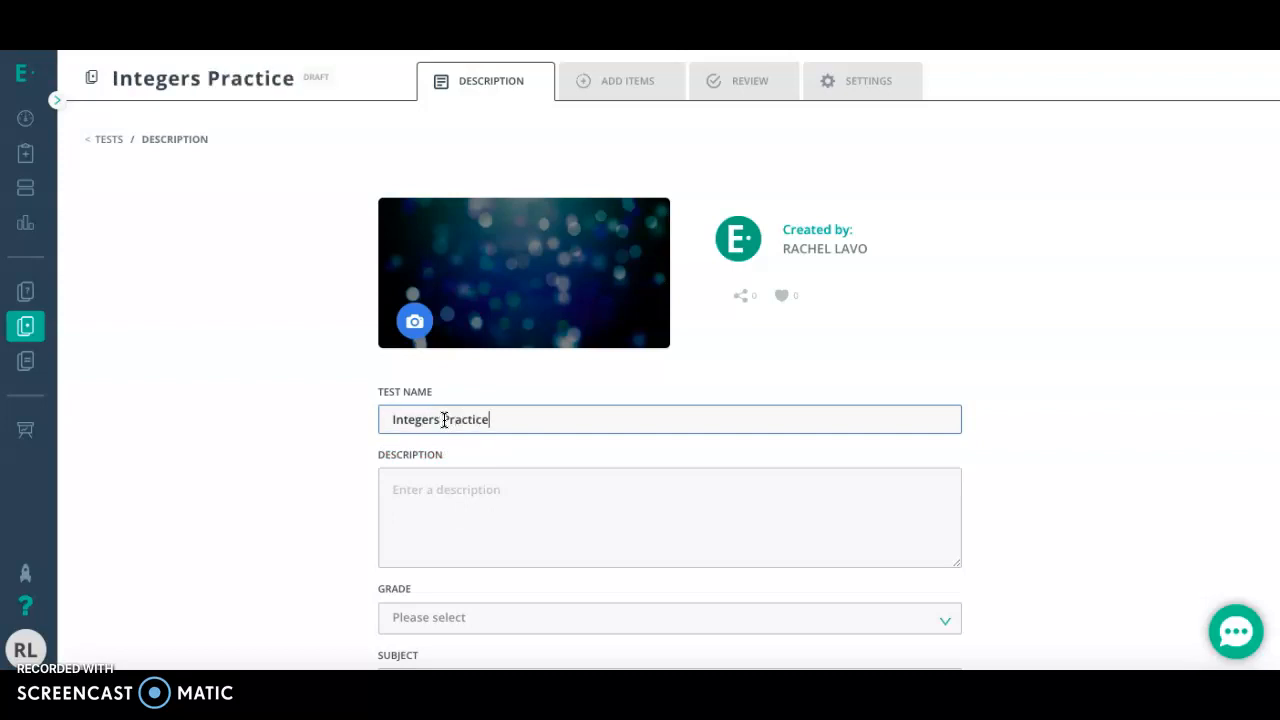
# - Enter "First two lesson review." as the test's description
pyautogui.click(537, 557)
pyautogui.scroll(-2, 546, 520)
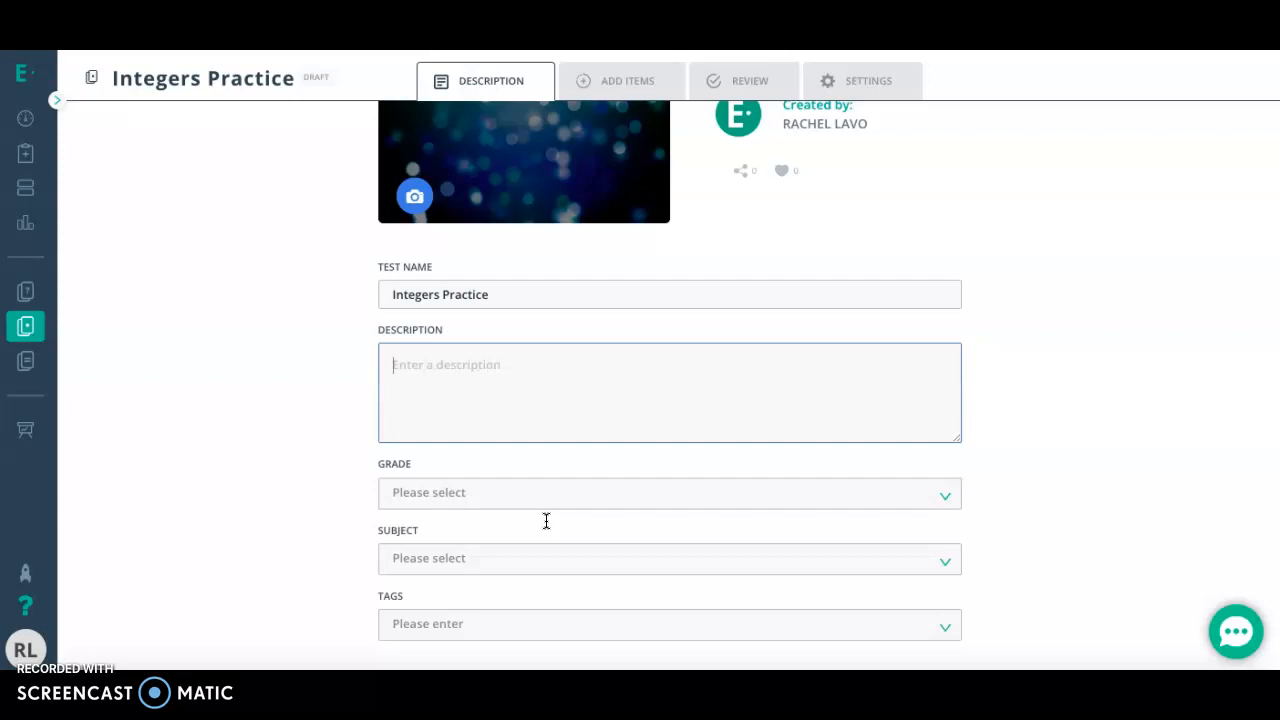
pyautogui.write('First two lesson review.')
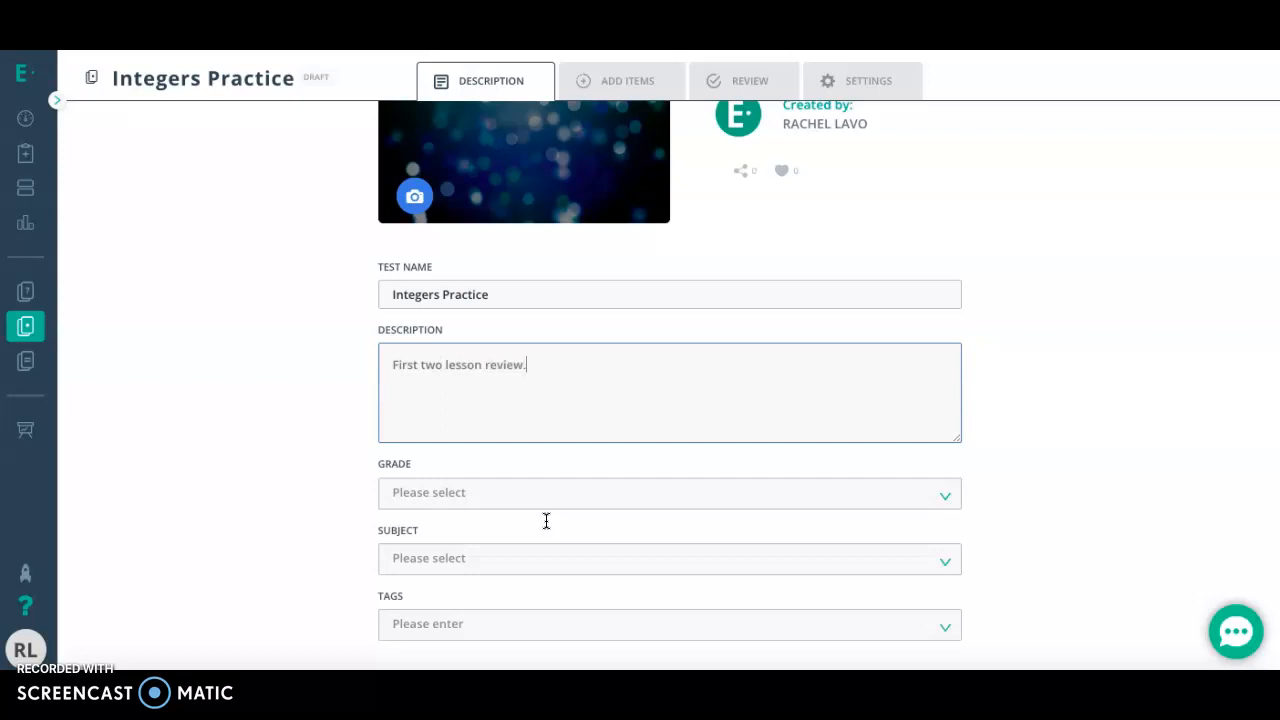
# - Set the test's grade to Grade 7 and its subject to Mathematics
pyautogui.scroll(-1, 546, 520)
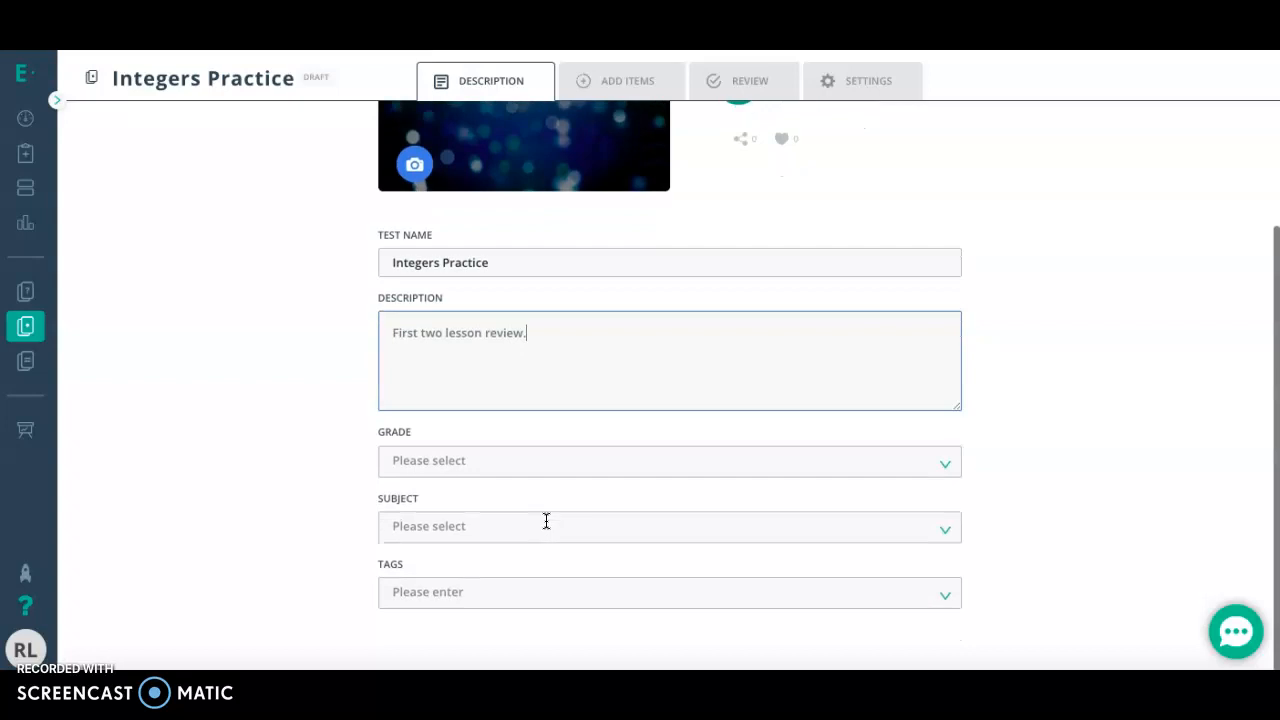
pyautogui.click(572, 470)
pyautogui.scroll(-2, 530, 391)
pyautogui.click(532, 389)
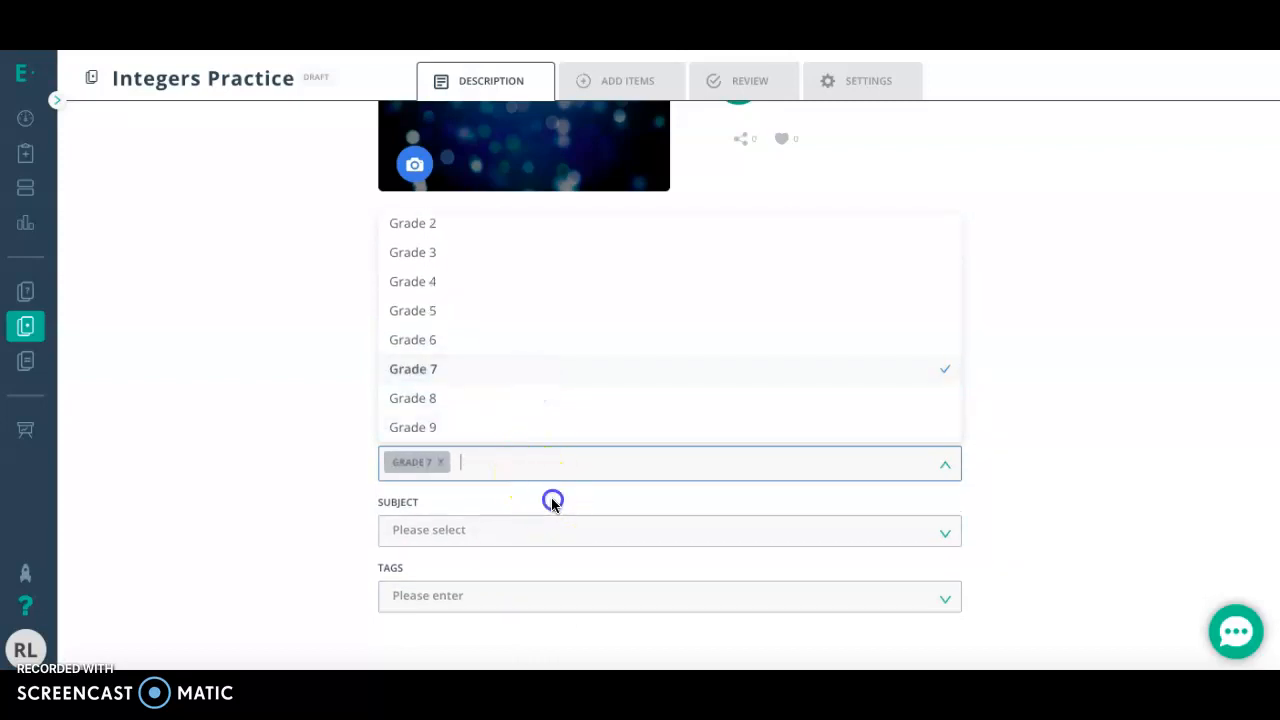
pyautogui.click(551, 500)
pyautogui.click(547, 539)
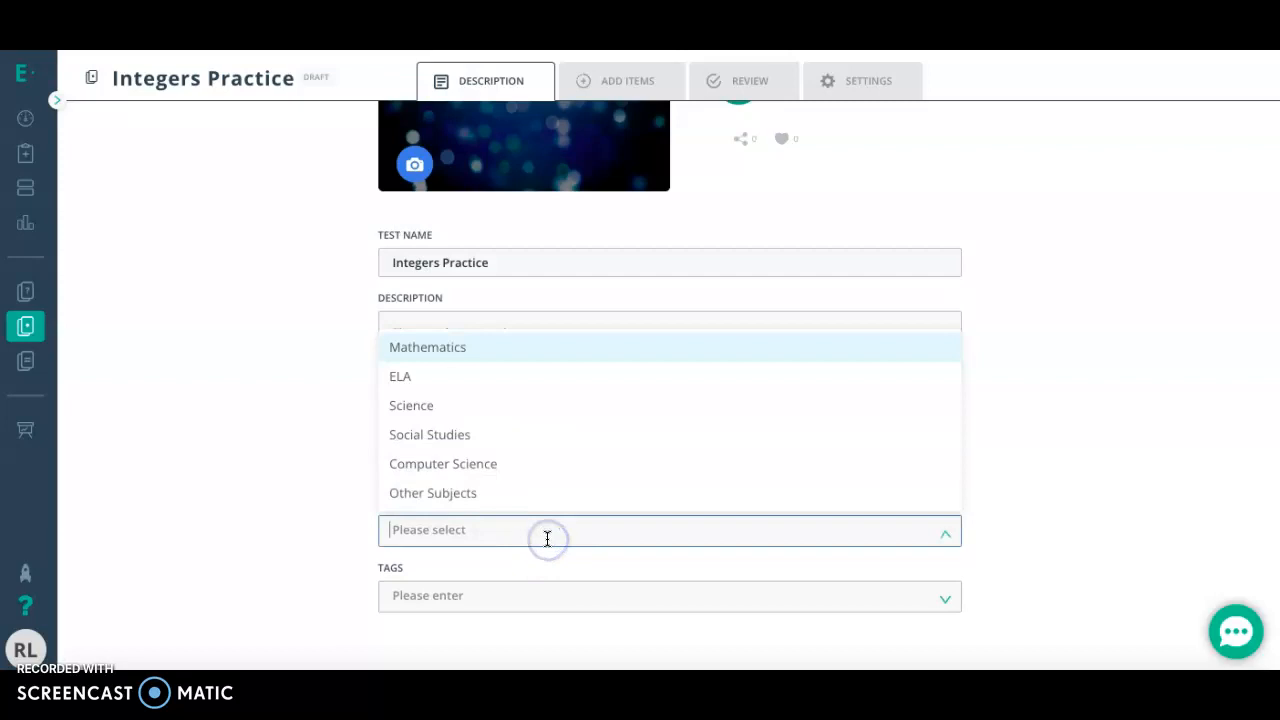
pyautogui.click(544, 351)
# - Tag the test with the existing "Integer" tag
pyautogui.click(517, 600)
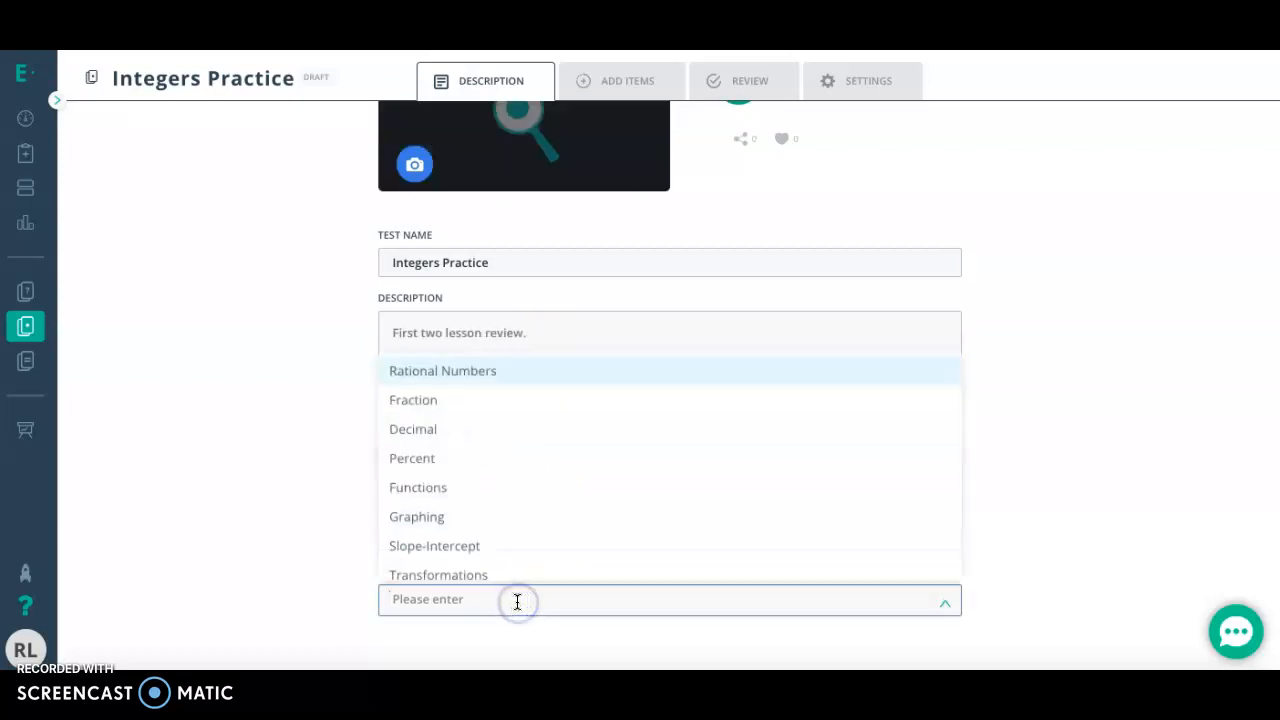
pyautogui.click(533, 594)
pyautogui.write('integer')
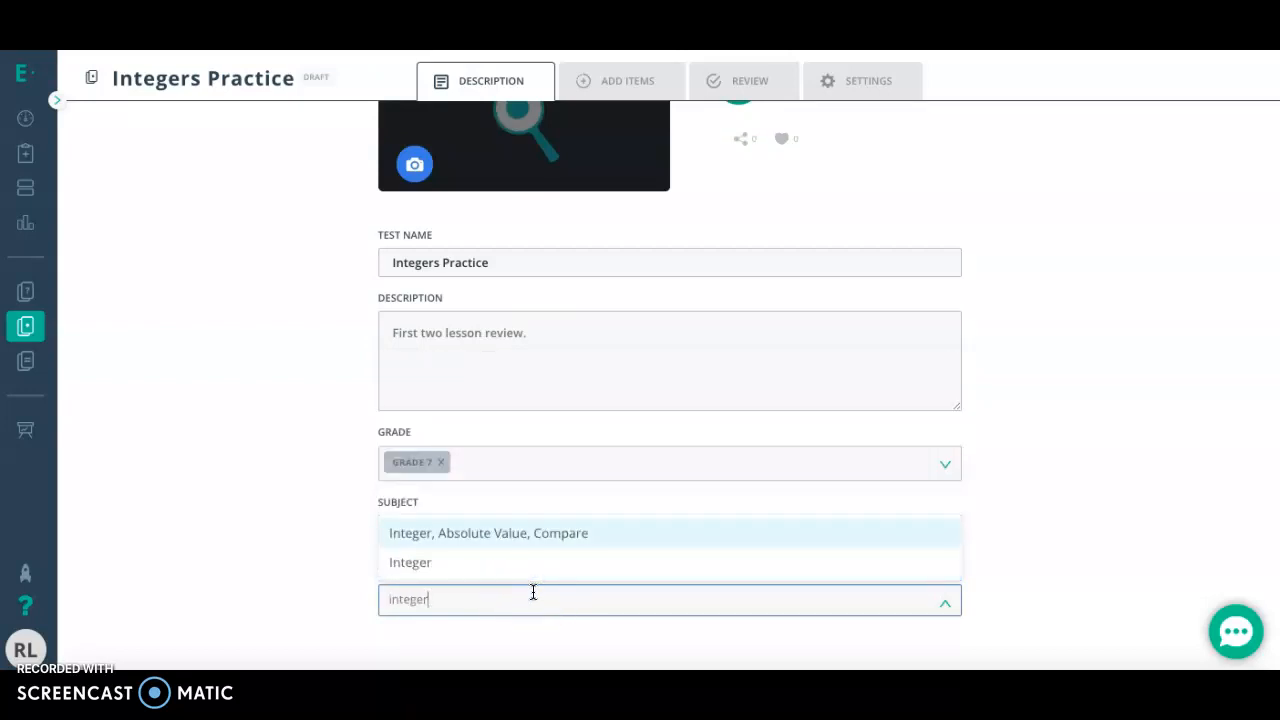
pyautogui.click(541, 564)
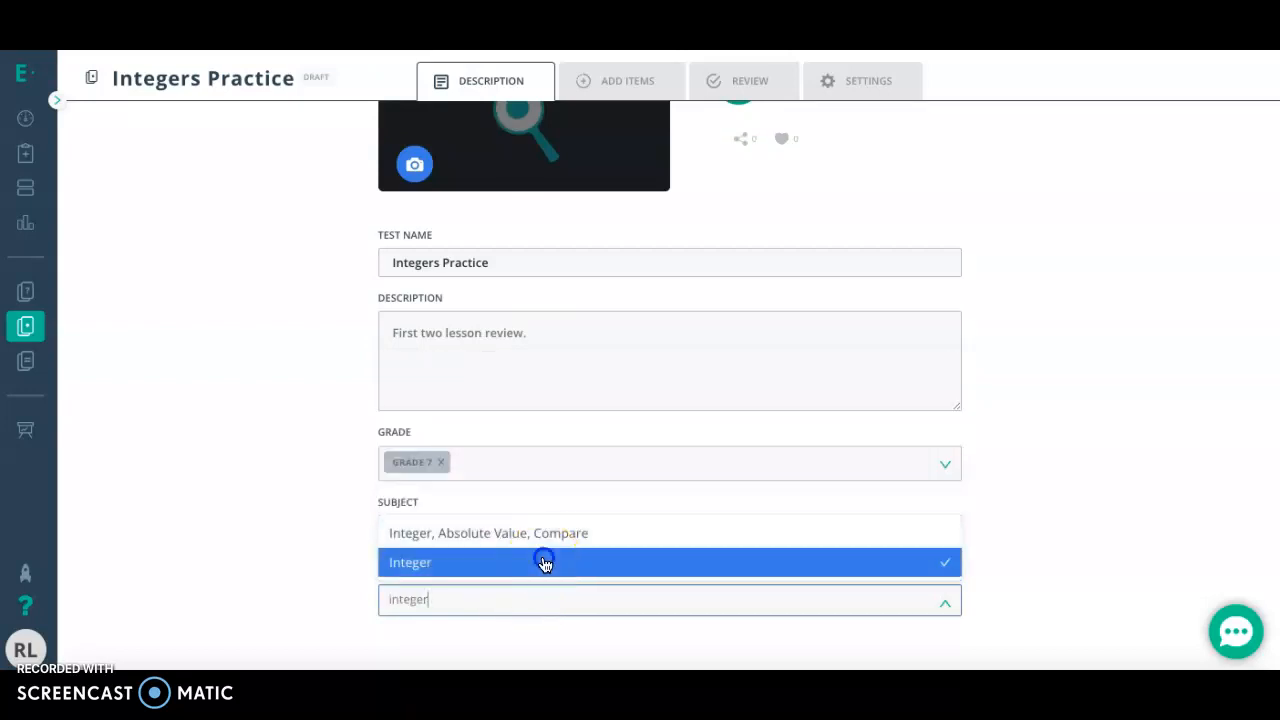
pyautogui.click(1047, 595)
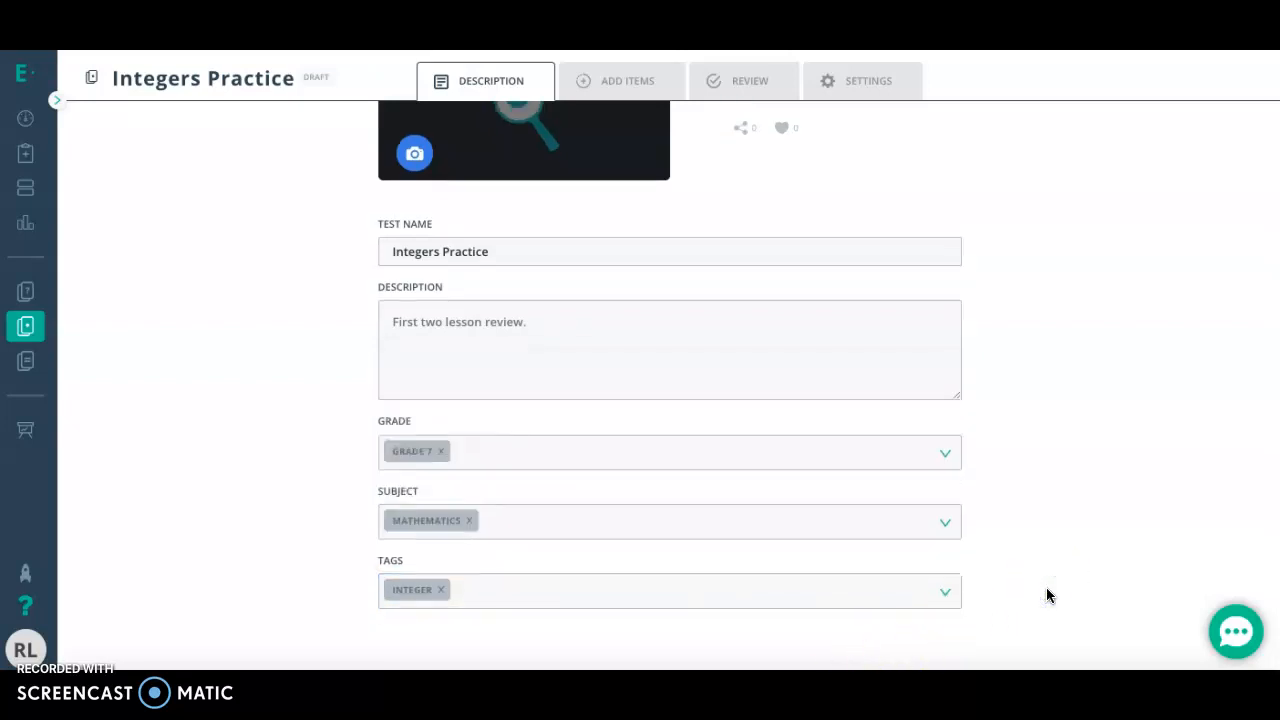
# - Go to adding items to the test and filter the questions by the Missouri Mathematics standard set
pyautogui.scroll(3, 1047, 595)
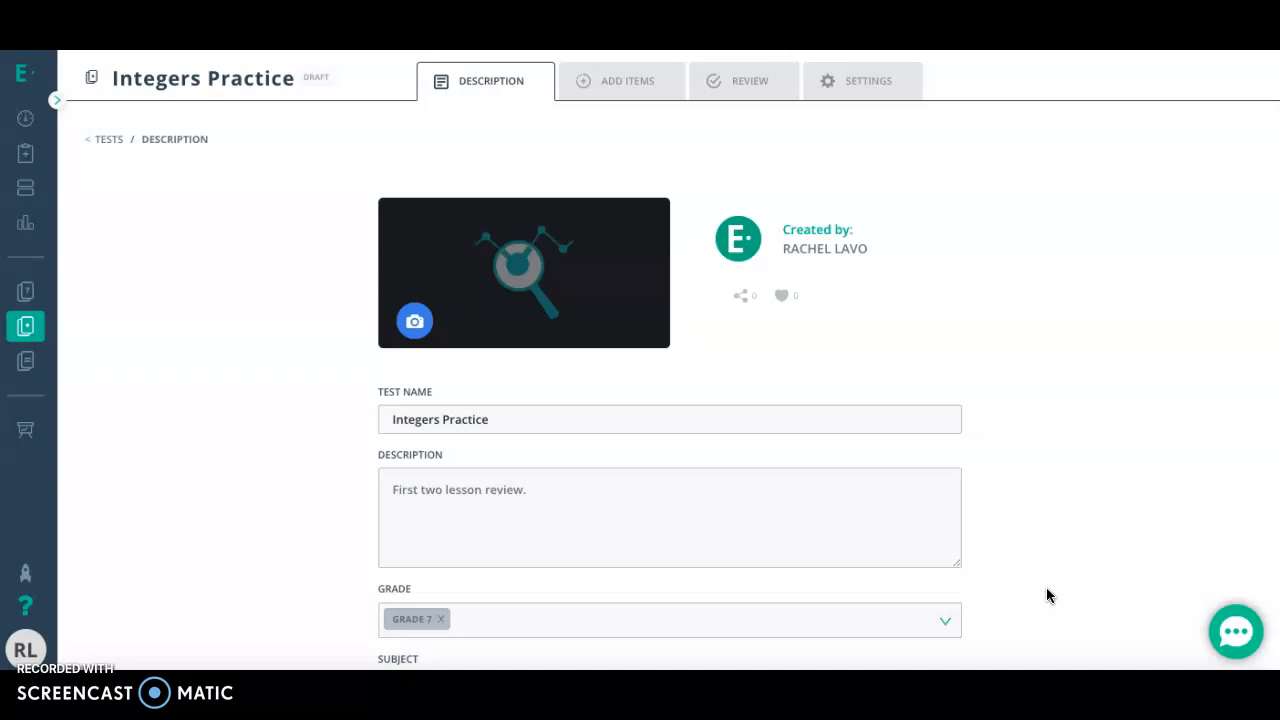
pyautogui.scroll(-1, 685, 222)
pyautogui.scroll(1, 685, 222)
pyautogui.click(610, 90)
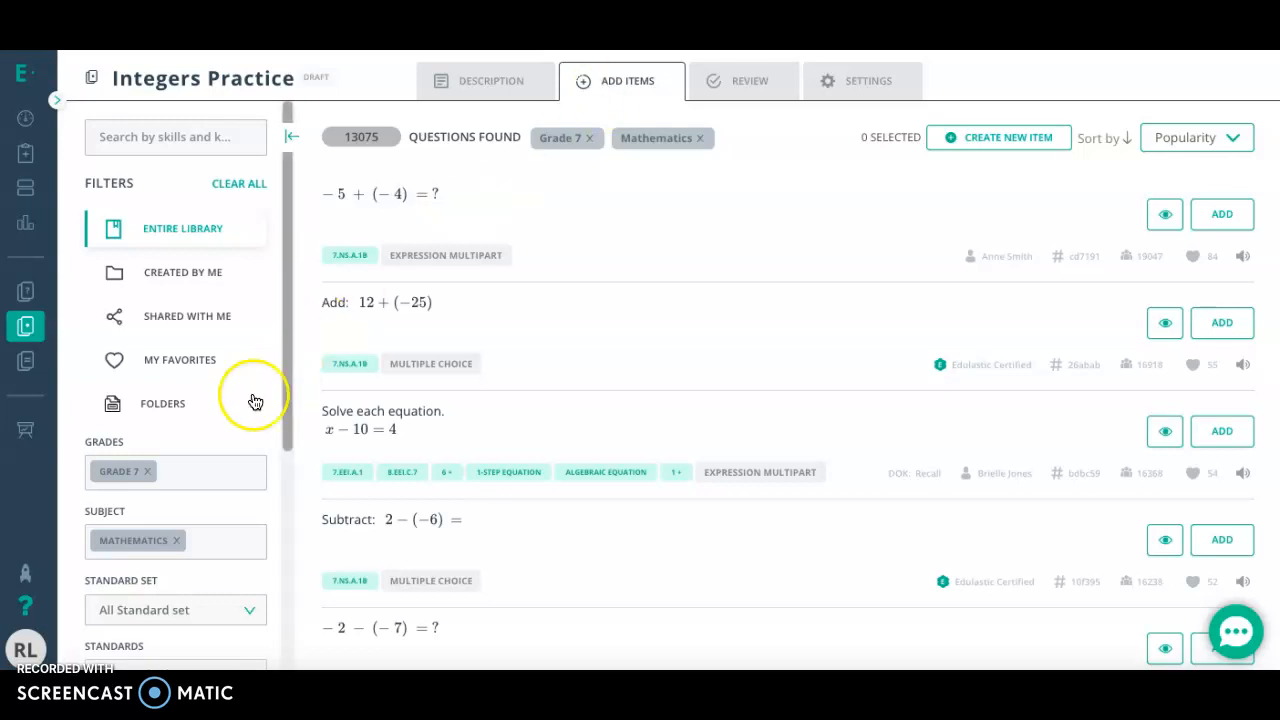
pyautogui.scroll(-1, 210, 434)
pyautogui.scroll(-4, 210, 434)
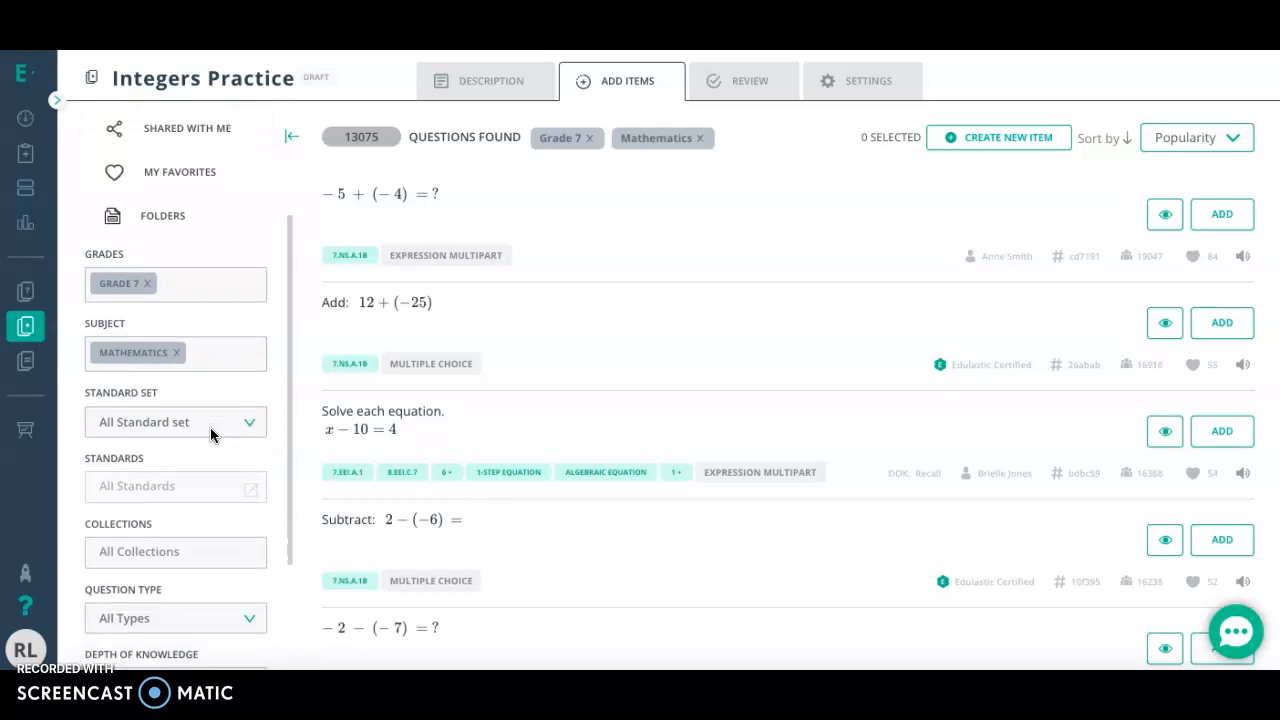
pyautogui.scroll(-1, 210, 434)
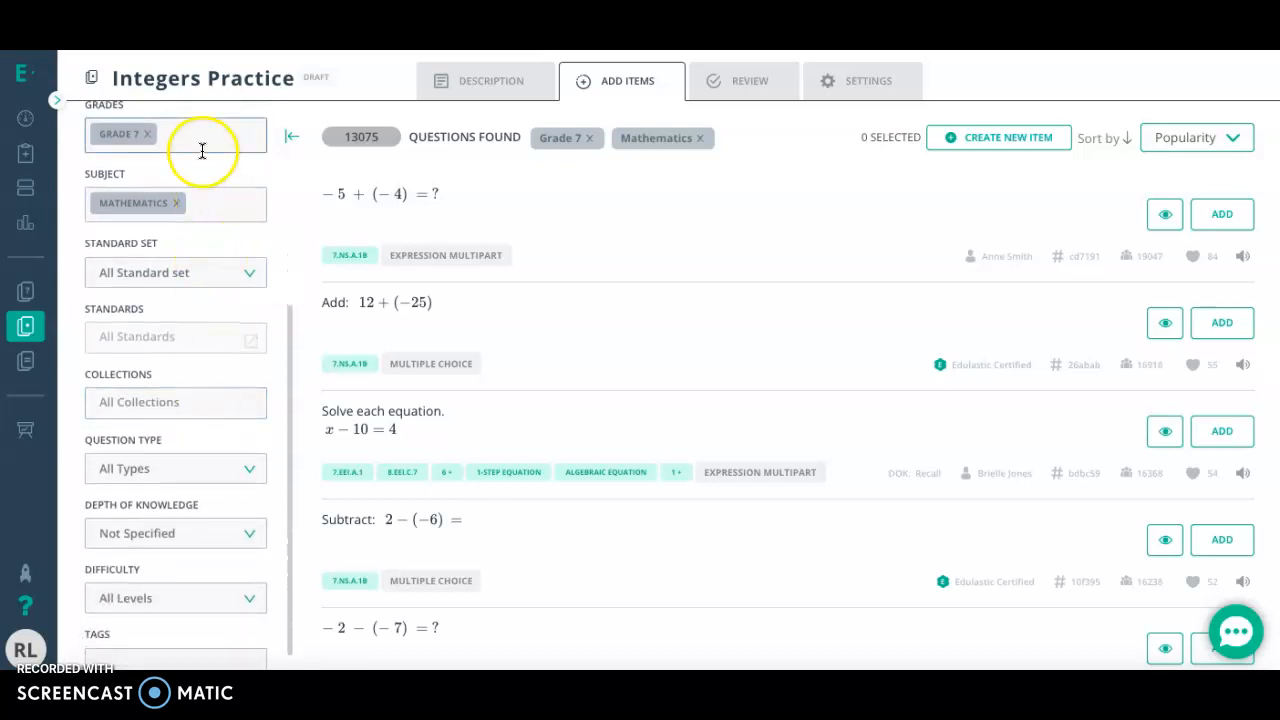
pyautogui.click(251, 275)
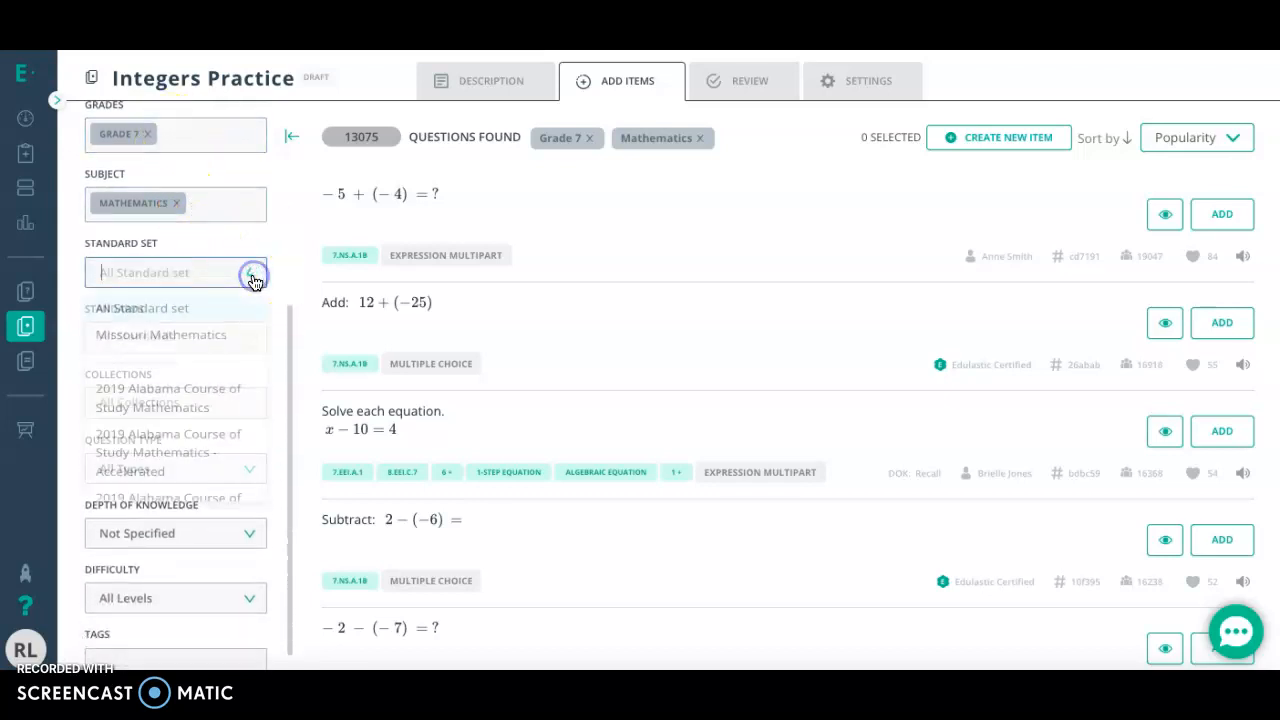
pyautogui.click(234, 341)
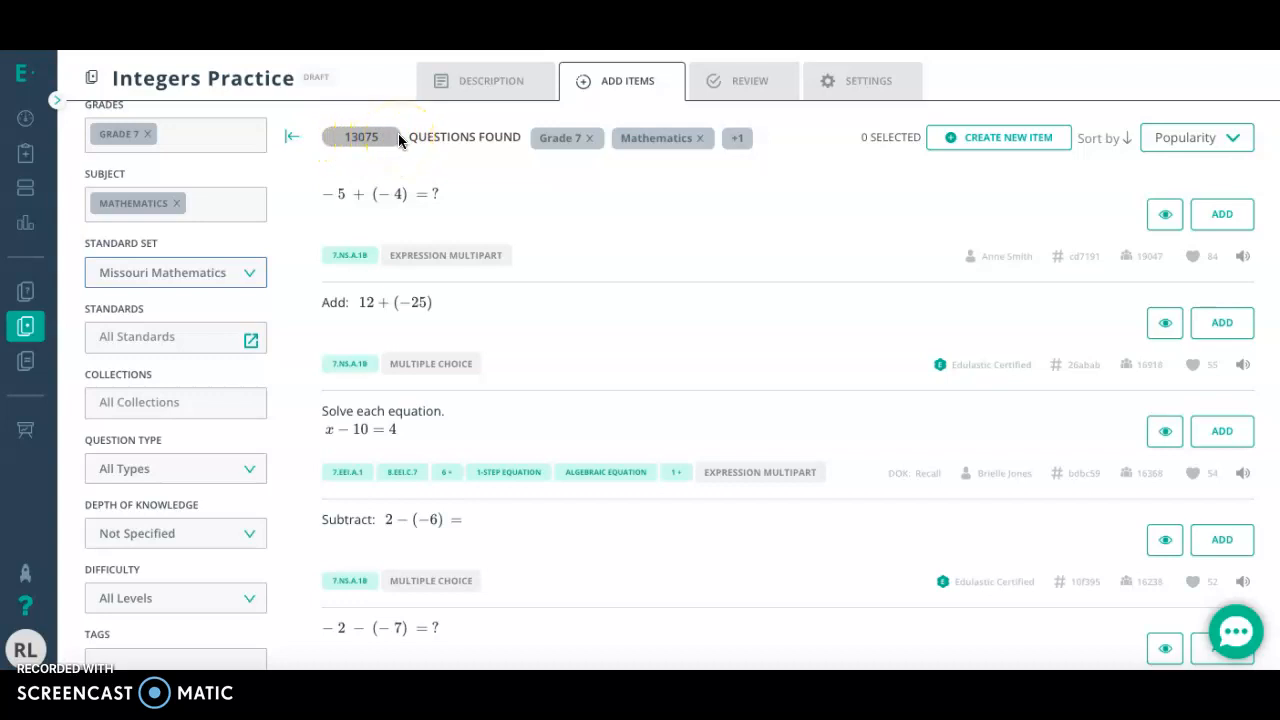
# - Restrict the question list to standard 7.NS.A.1 under Number and Sense Operations
pyautogui.click(252, 340)
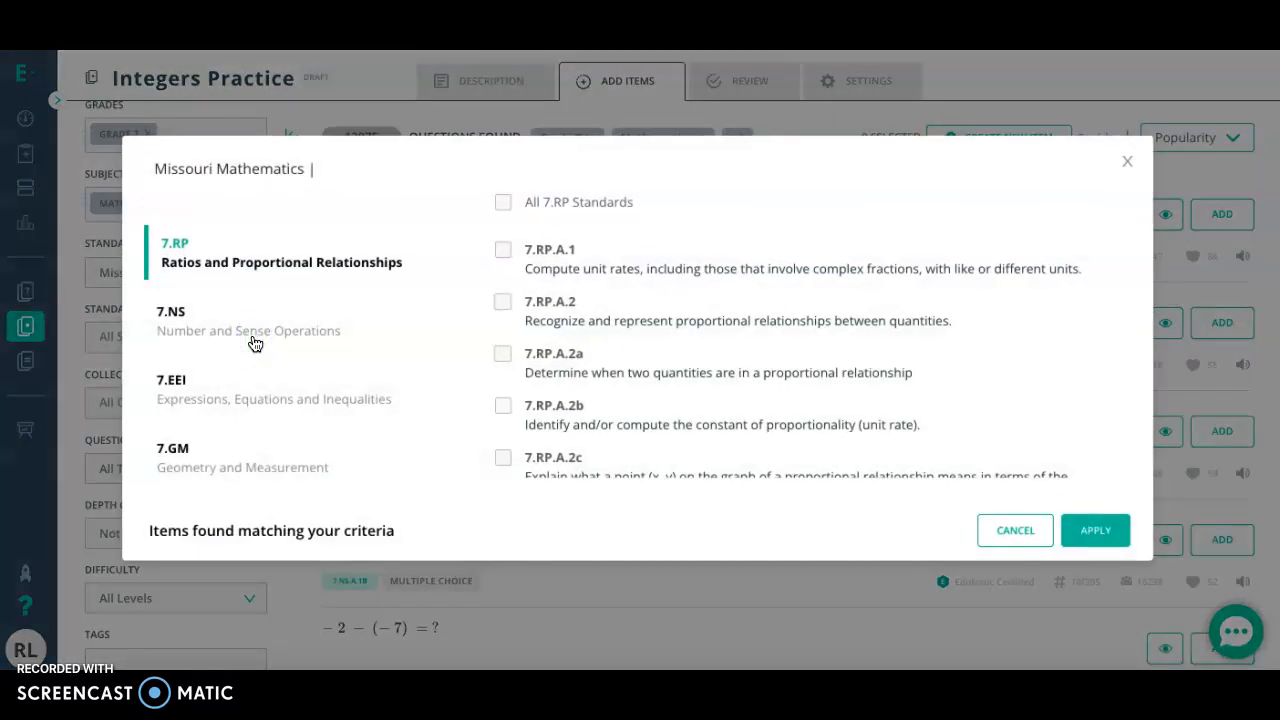
pyautogui.click(165, 318)
pyautogui.click(503, 249)
pyautogui.click(1094, 548)
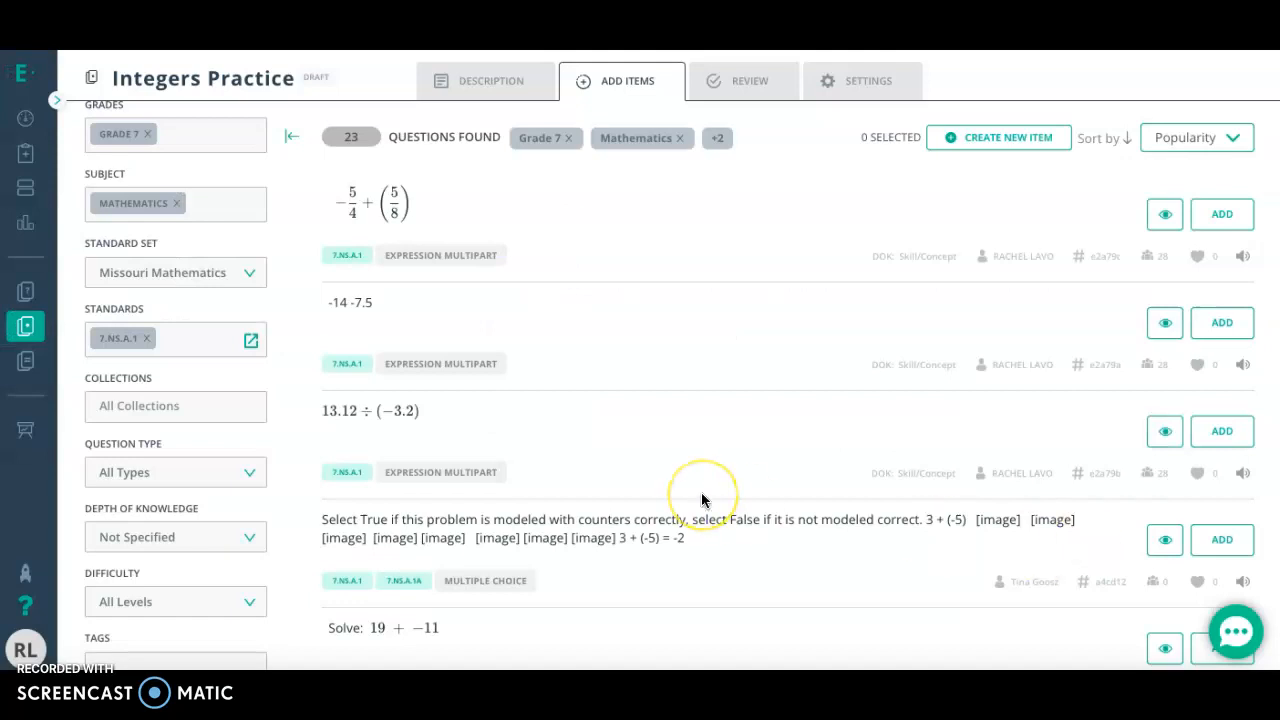
# - Preview the −5/4 + (5/8) question with its answer keypad and add the question to the test
pyautogui.scroll(-1, 701, 497)
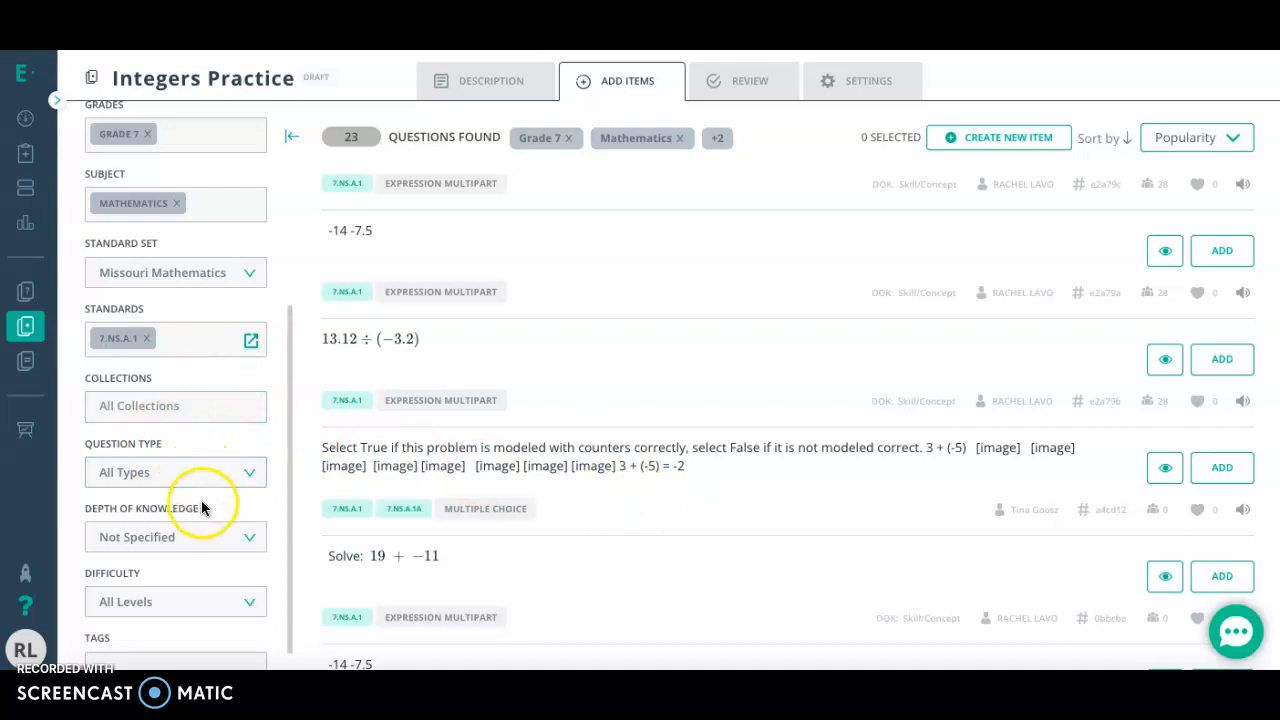
pyautogui.scroll(-1, 209, 554)
pyautogui.scroll(2, 212, 557)
pyautogui.scroll(3, 212, 557)
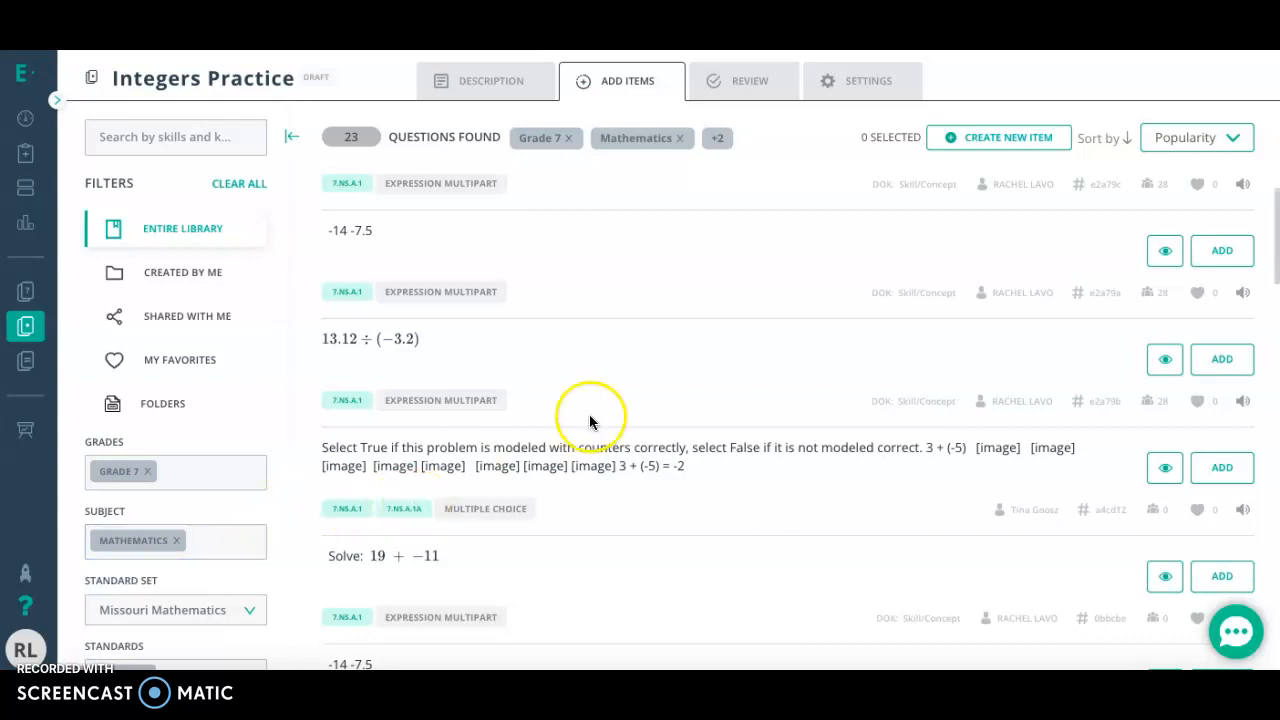
pyautogui.scroll(1, 687, 342)
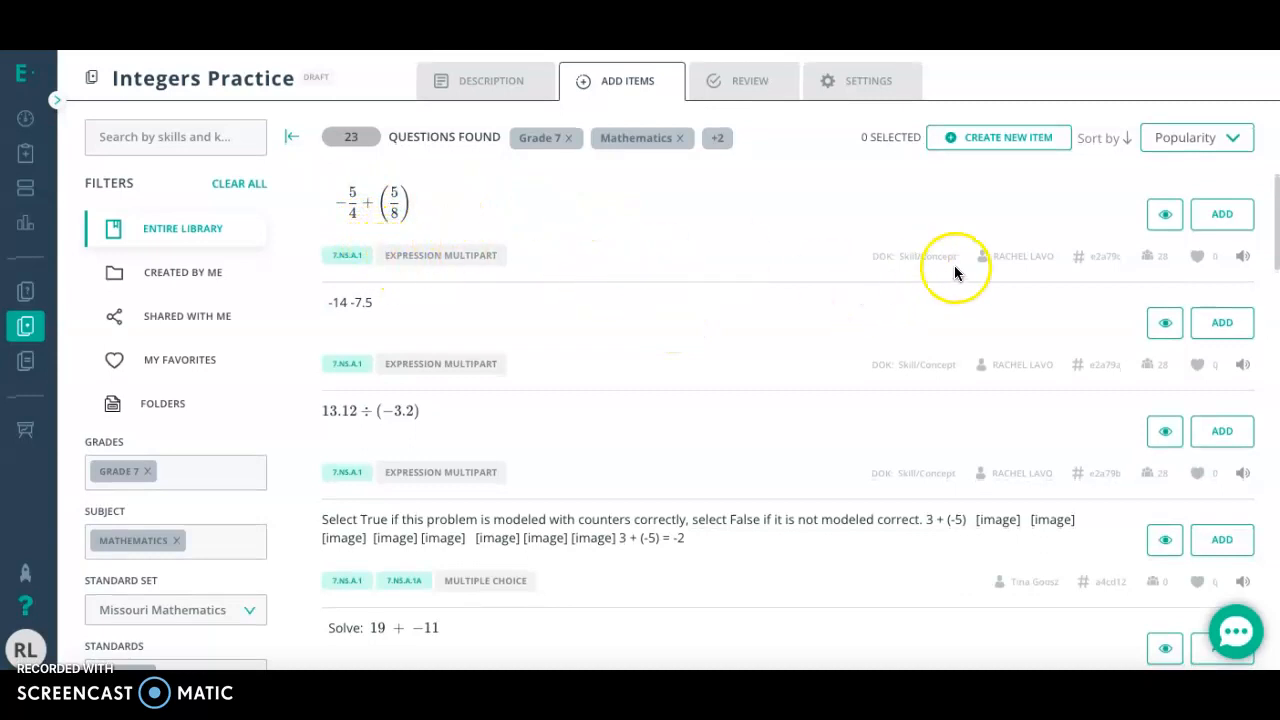
pyautogui.click(1166, 216)
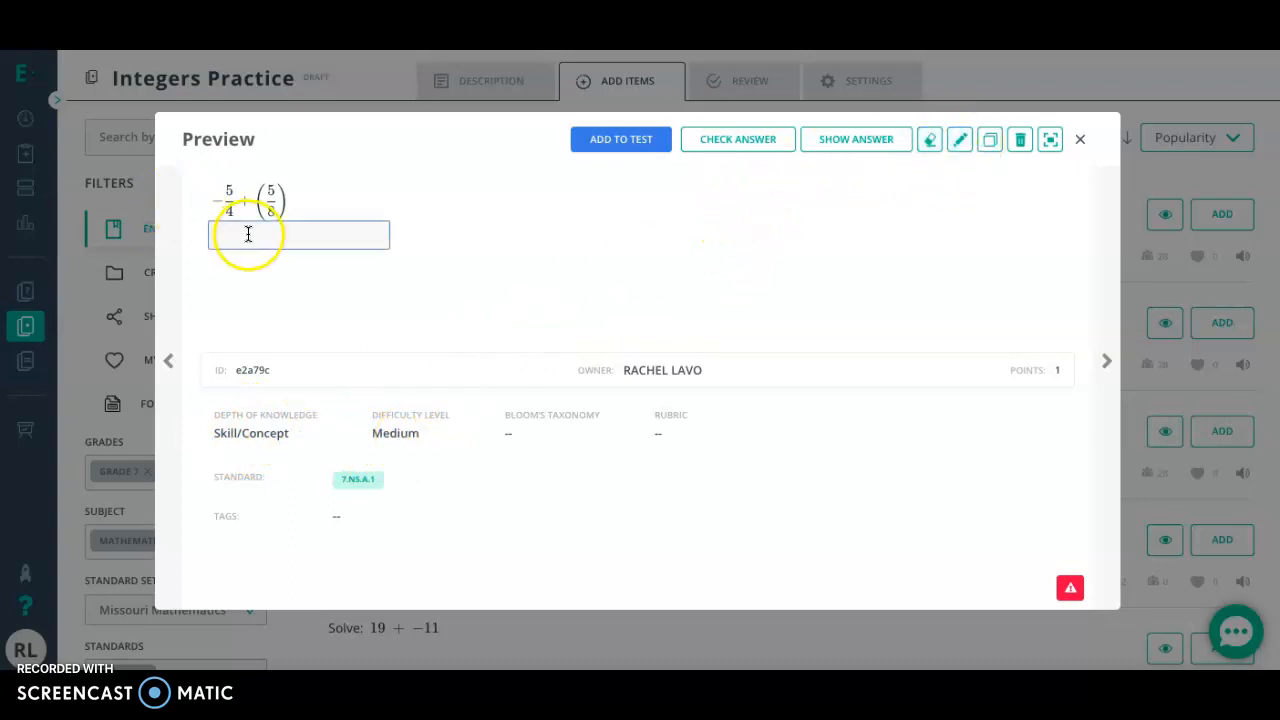
pyautogui.click(248, 234)
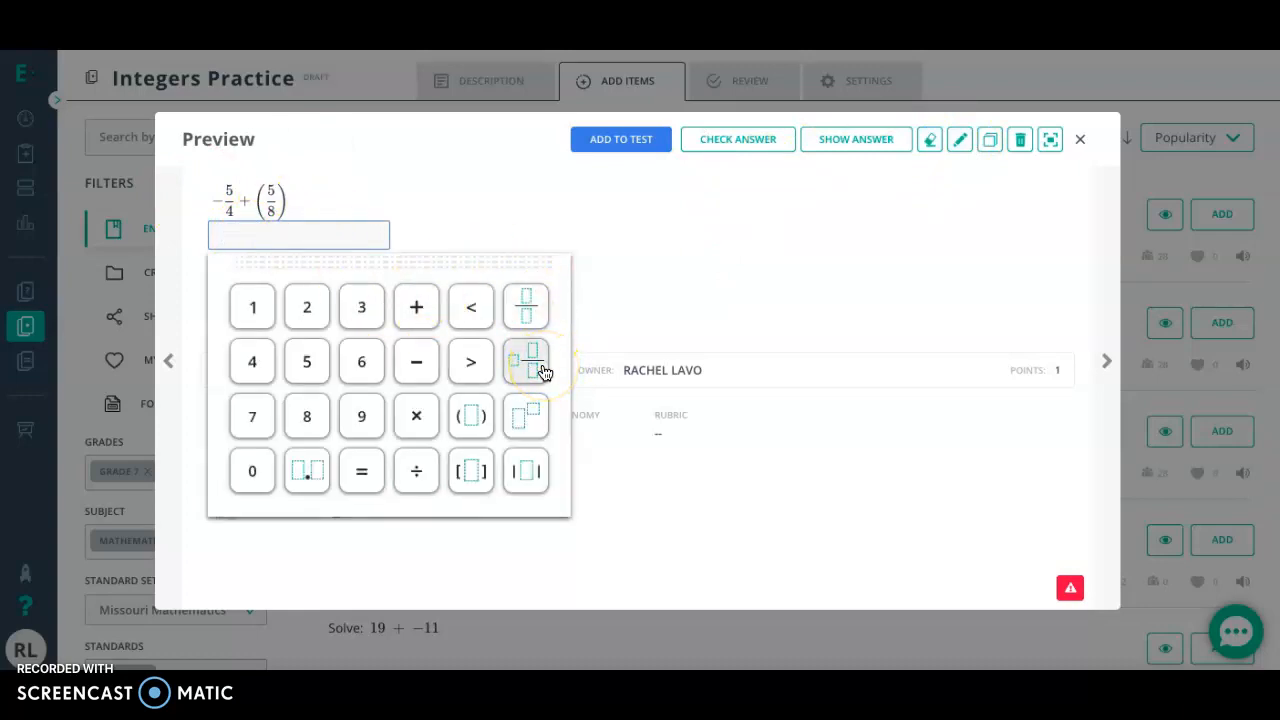
pyautogui.click(657, 294)
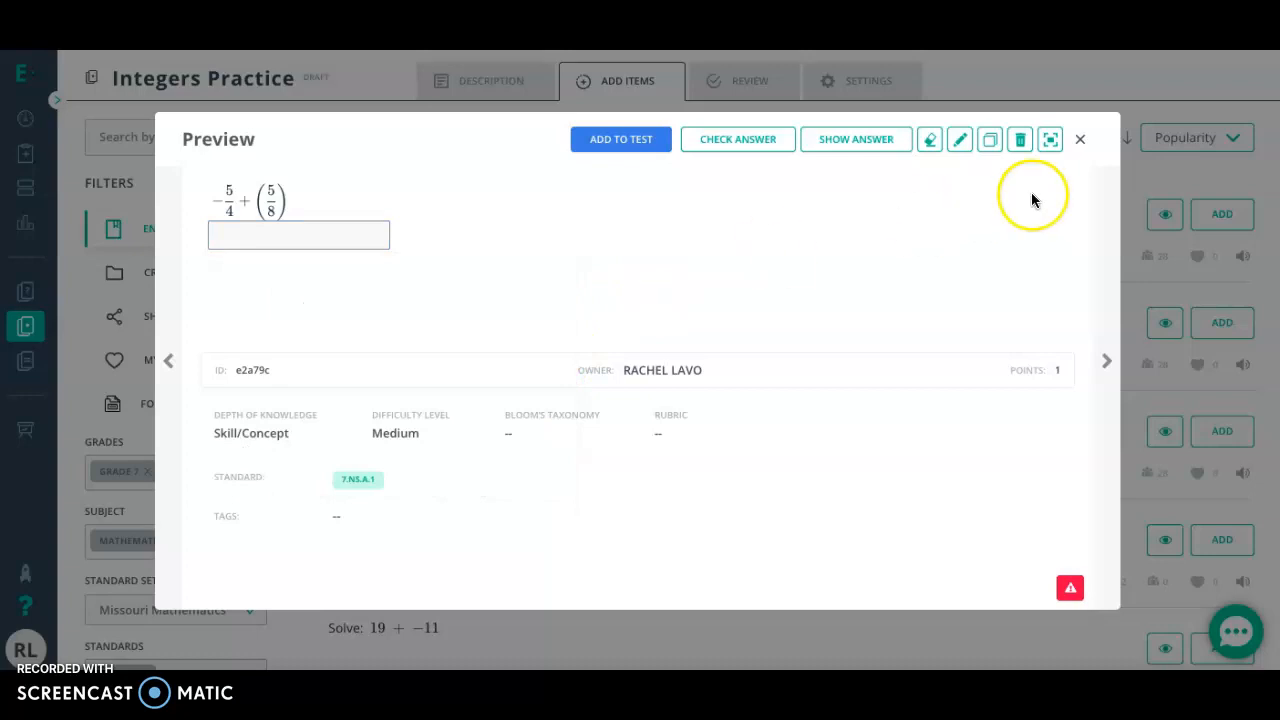
pyautogui.click(1080, 141)
pyautogui.click(1224, 214)
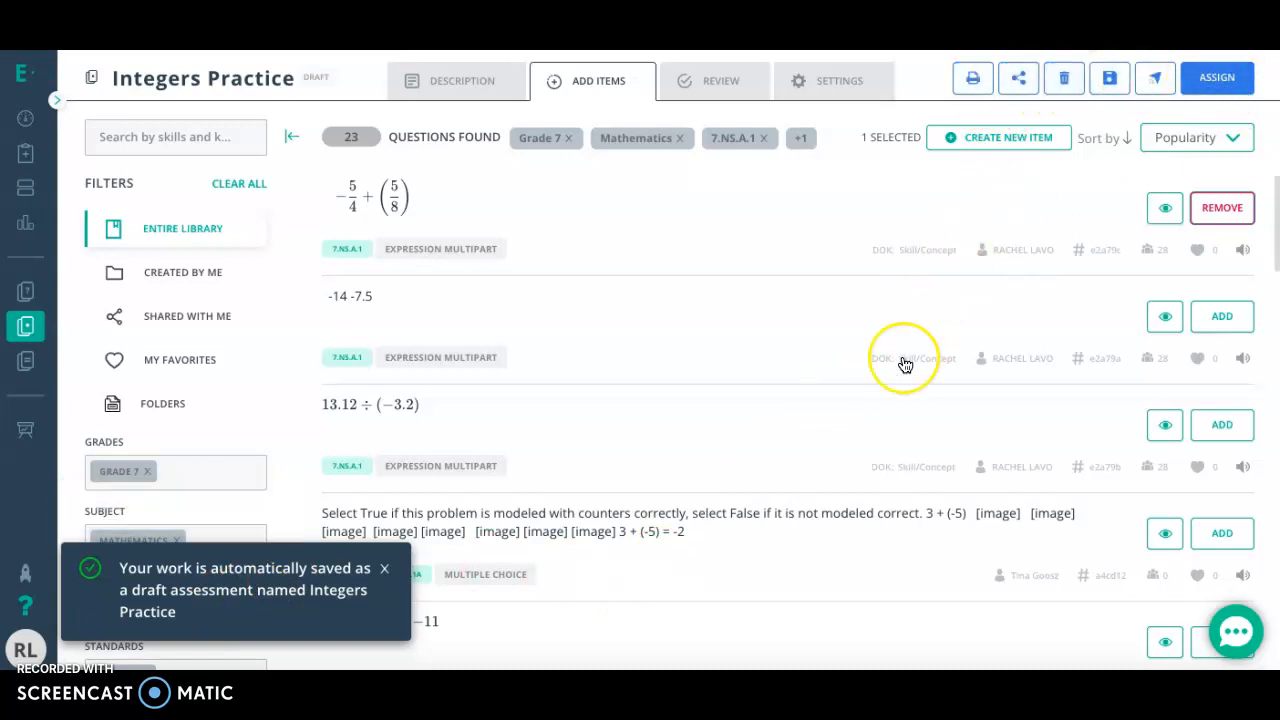
# - Preview the true/false question modeling 3 + (-5) with counters and add it to the test
pyautogui.scroll(-3, 903, 363)
pyautogui.scroll(-1, 905, 364)
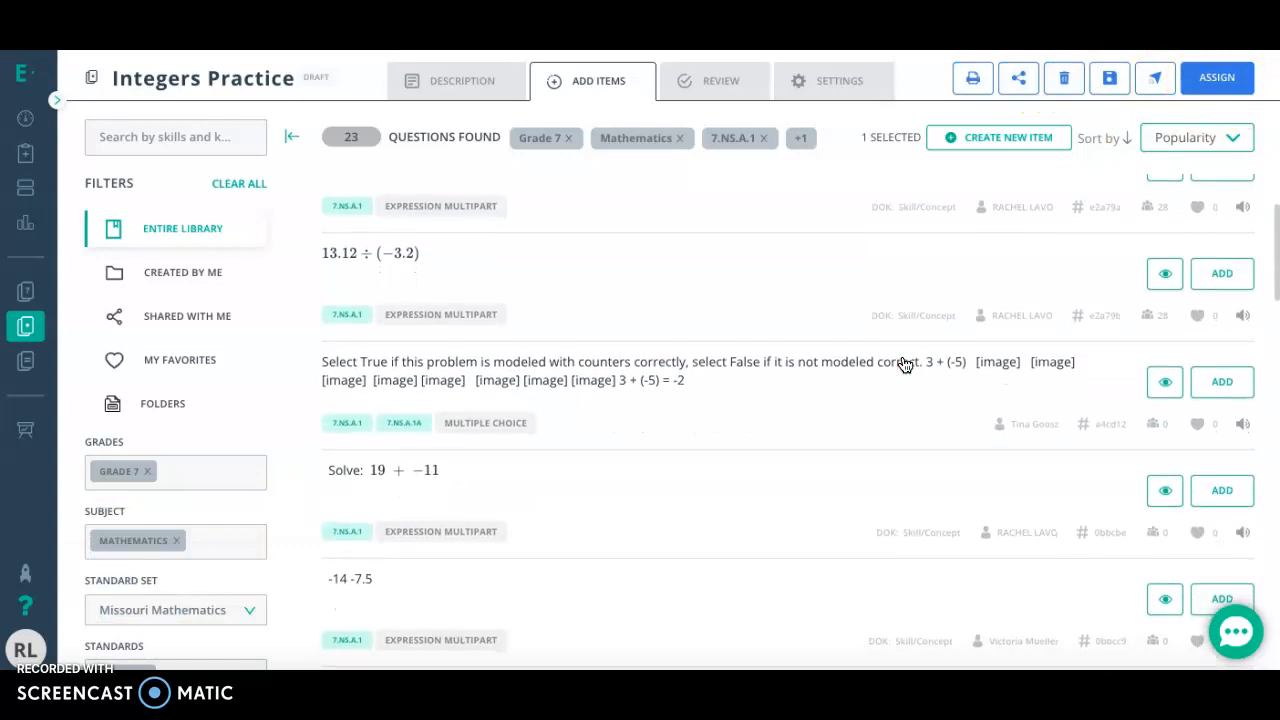
pyautogui.click(1162, 376)
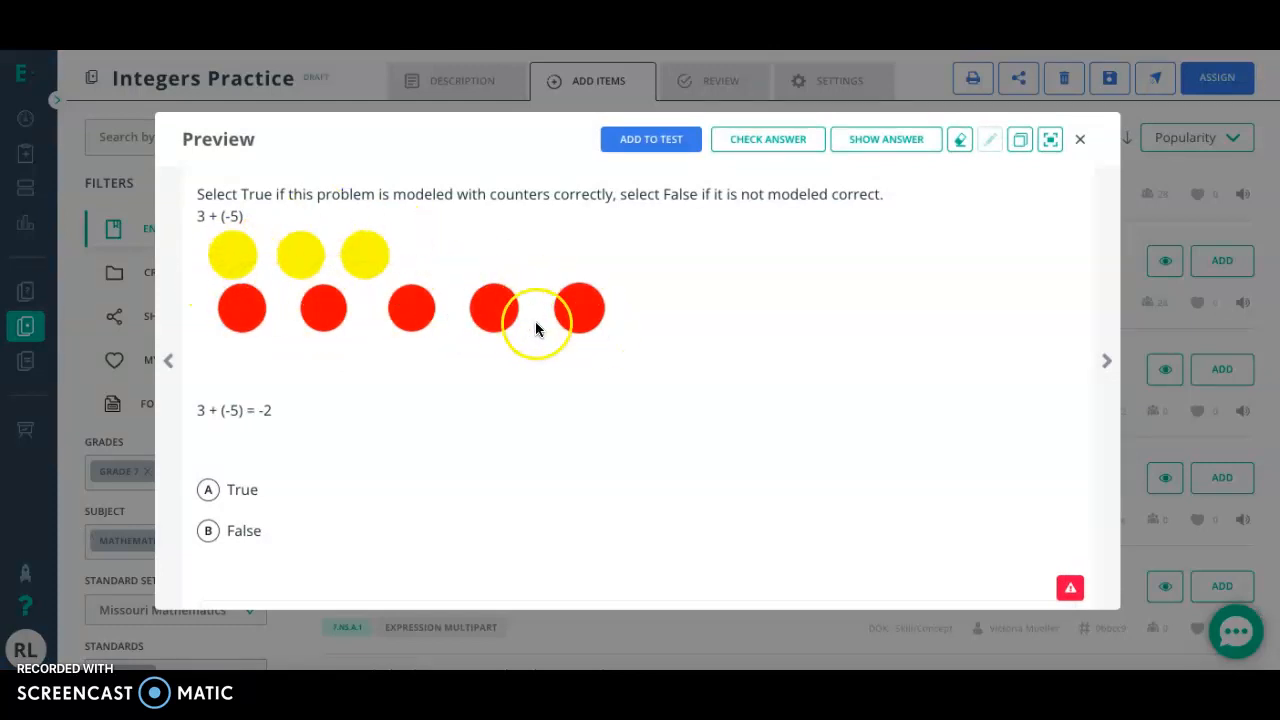
pyautogui.click(1083, 141)
pyautogui.click(1166, 370)
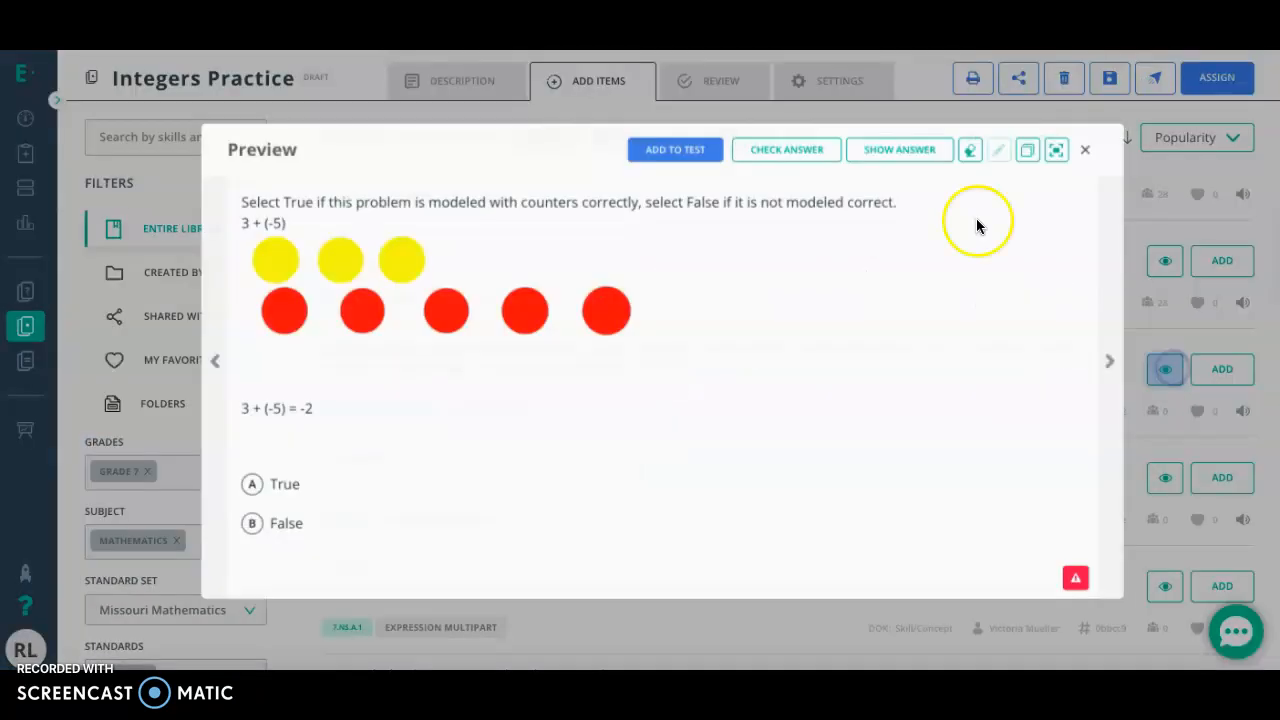
pyautogui.click(631, 145)
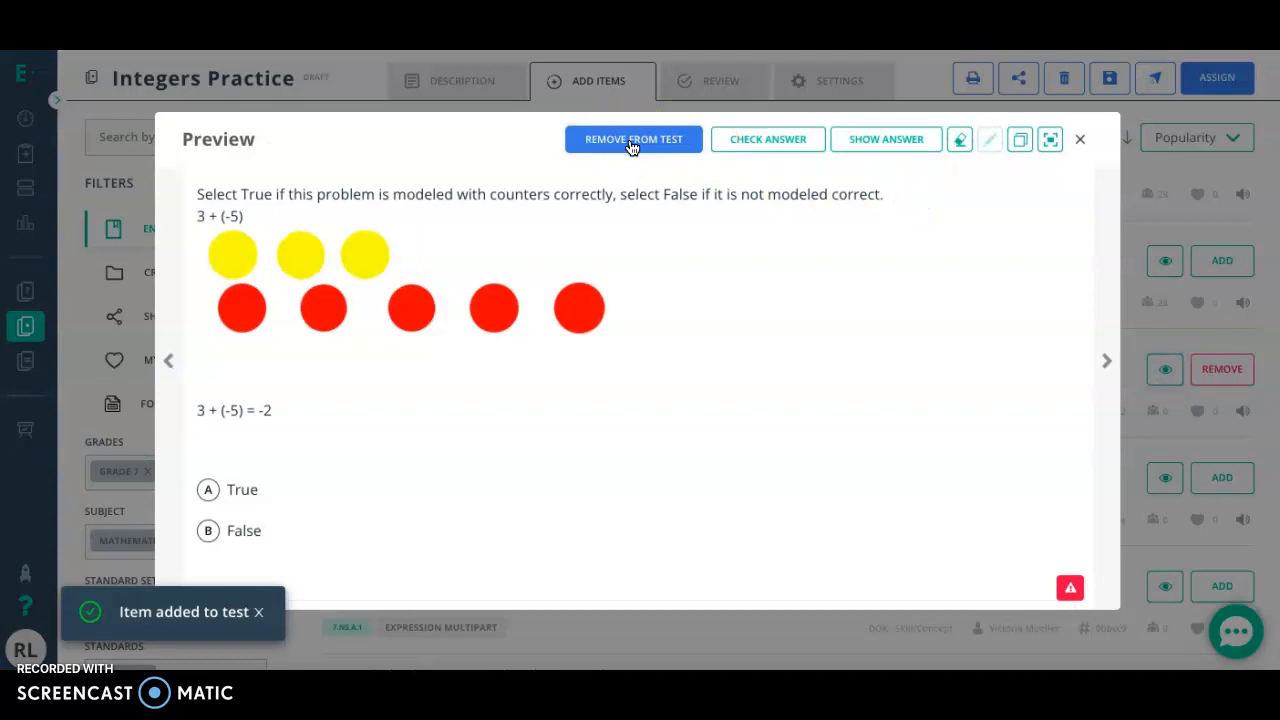
pyautogui.click(1081, 140)
# - Preview both parts of the question on an expression equal to (-14) - 8 and add it to the test
pyautogui.scroll(-4, 875, 363)
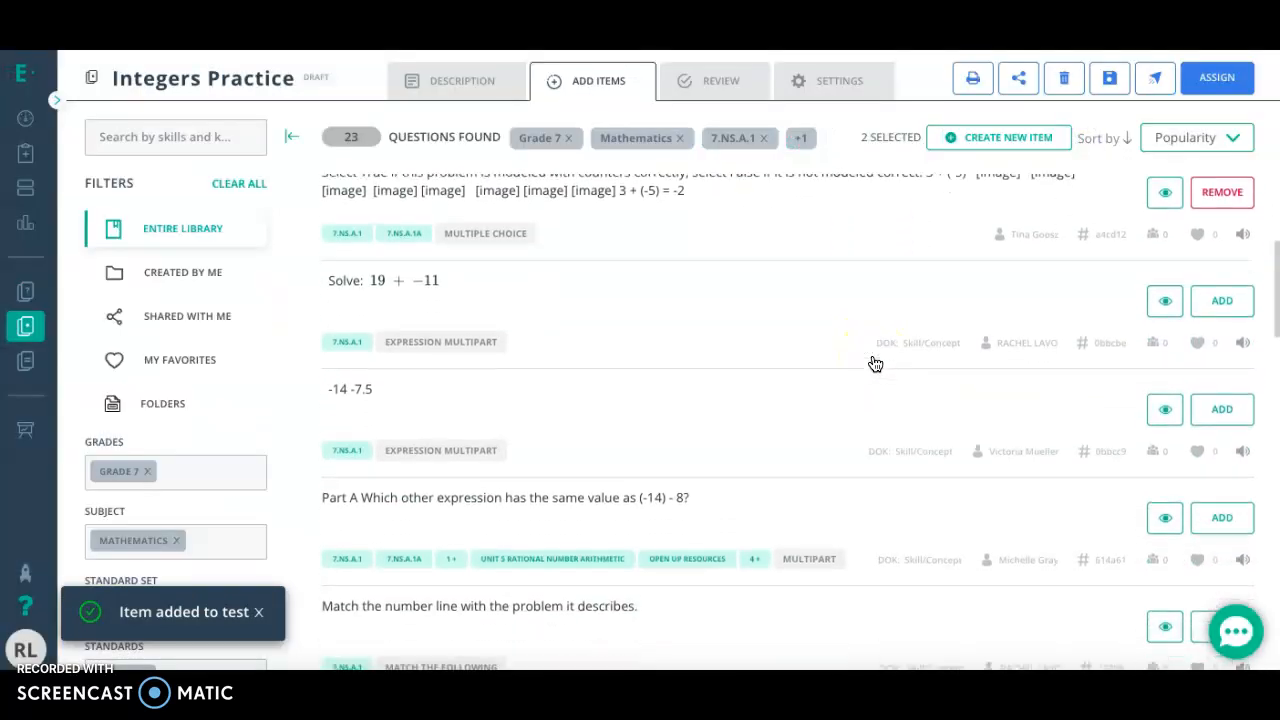
pyautogui.scroll(-1, 875, 363)
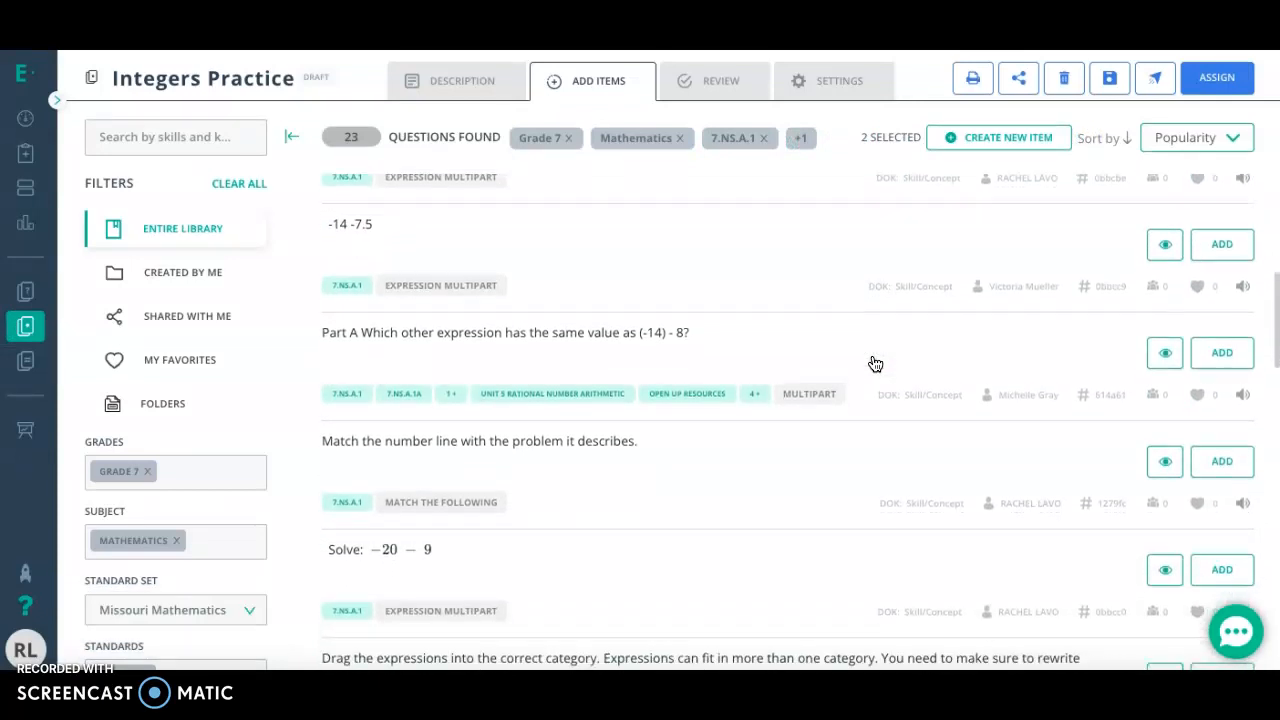
pyautogui.click(680, 341)
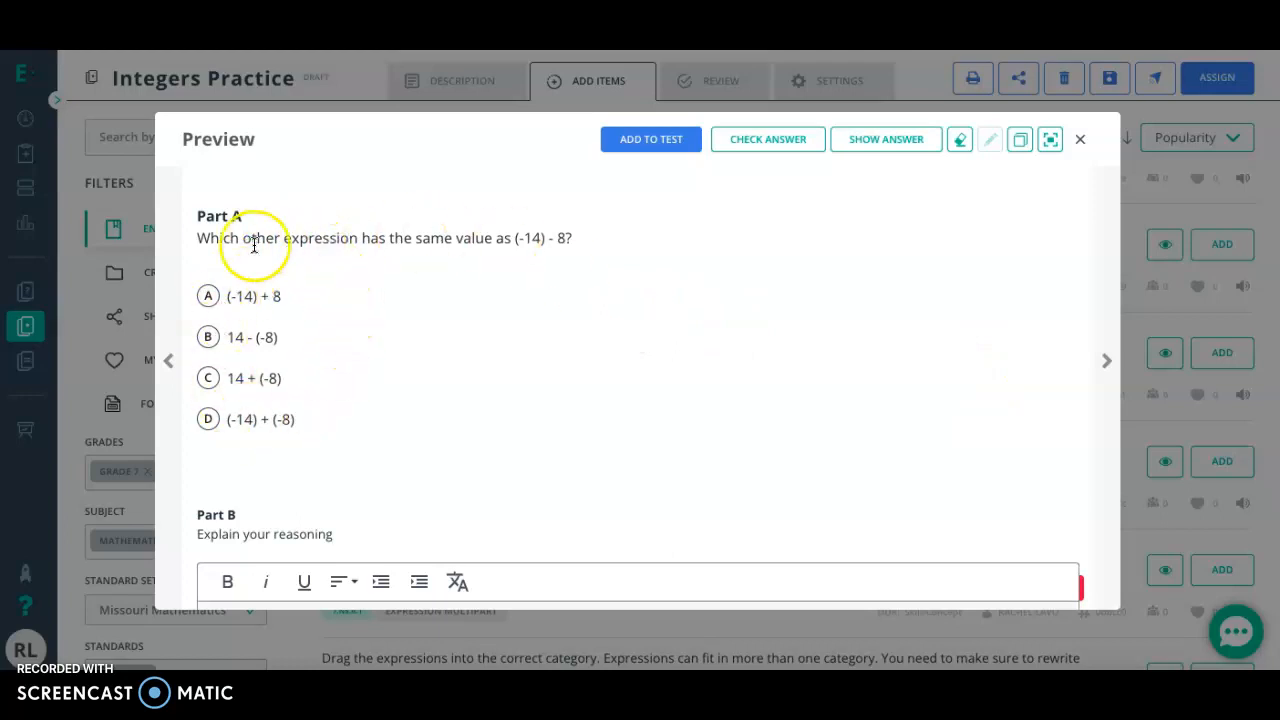
pyautogui.scroll(-3, 341, 344)
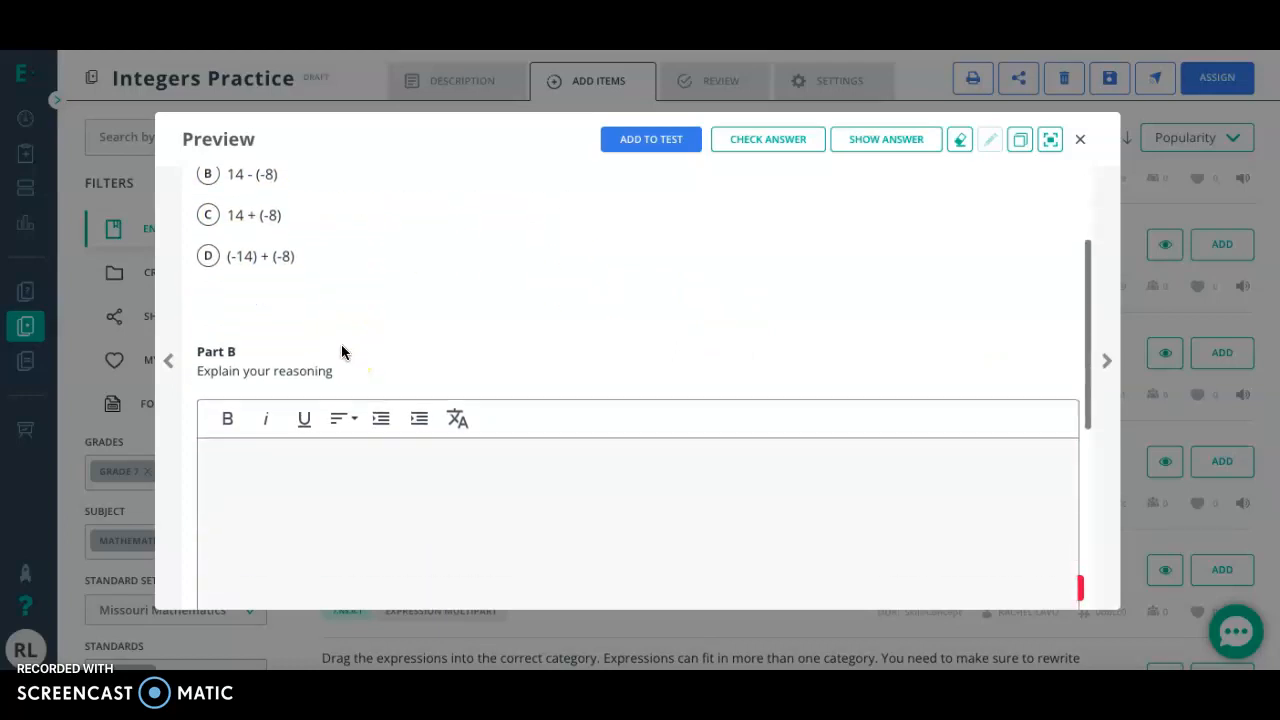
pyautogui.scroll(-2, 351, 471)
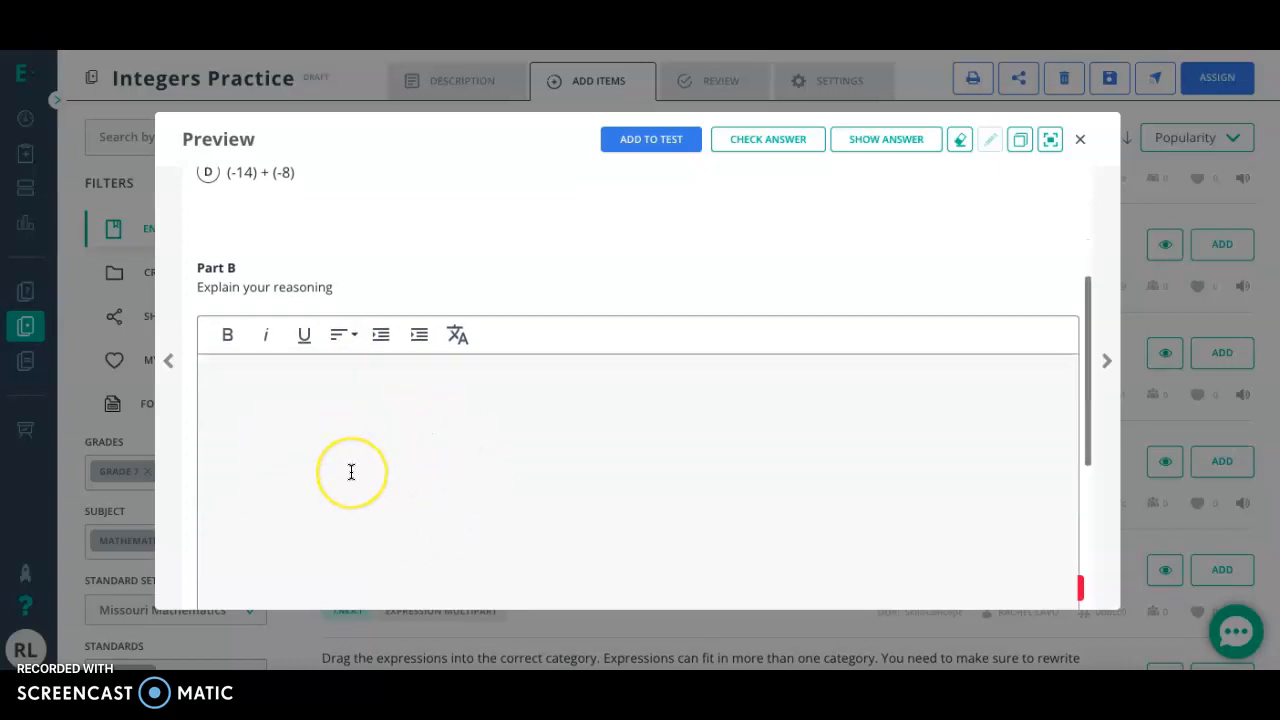
pyautogui.scroll(3, 351, 471)
pyautogui.scroll(2, 351, 471)
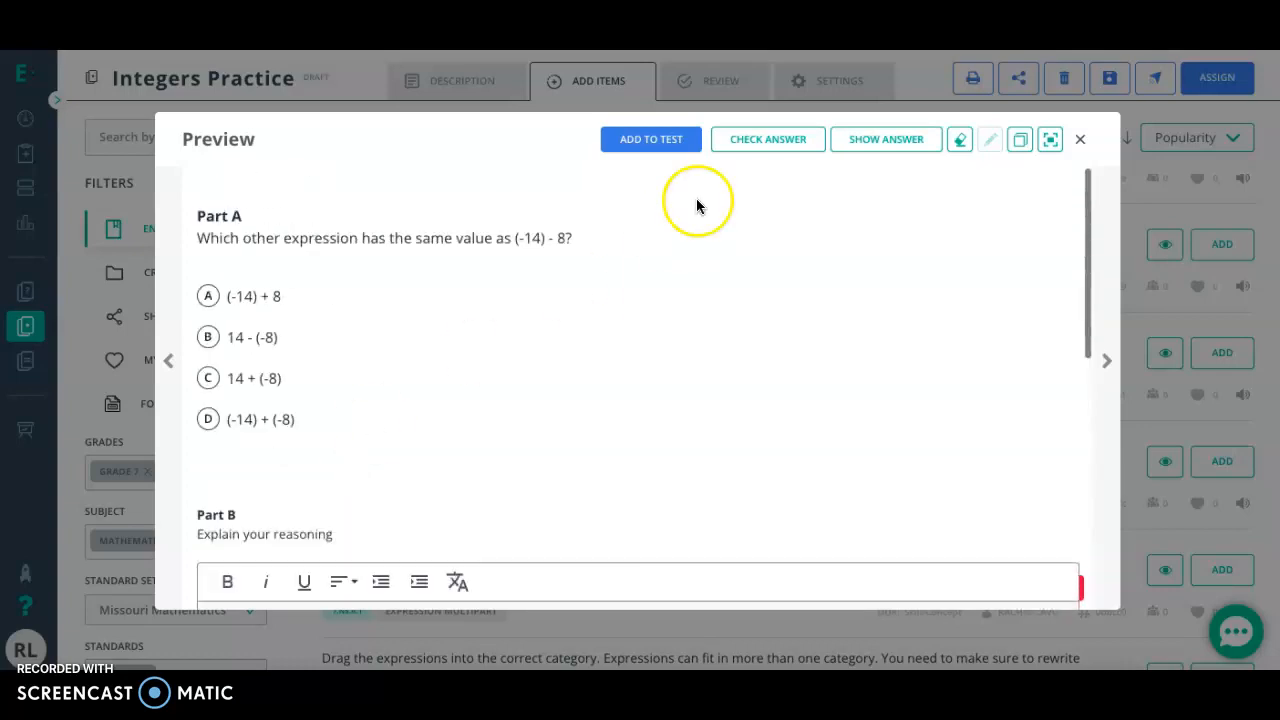
pyautogui.click(664, 143)
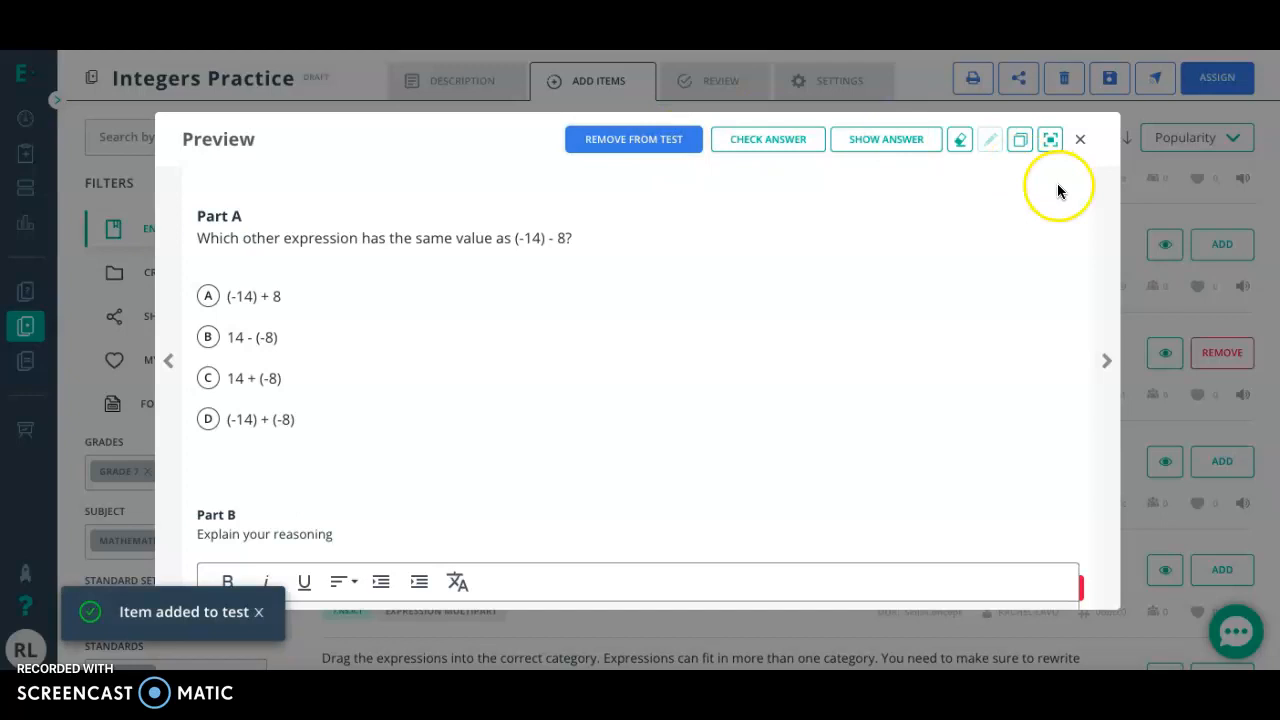
pyautogui.click(1077, 143)
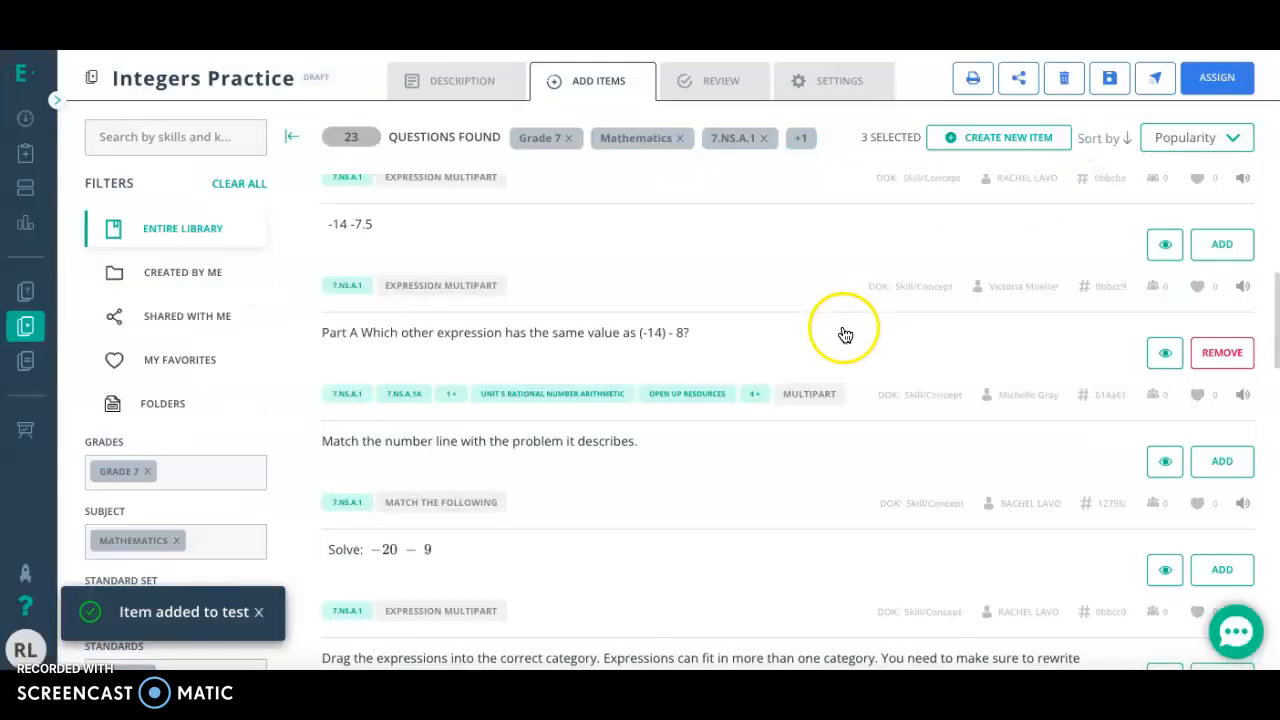
# - Preview the expression classification question, sort 3 + 3 and -3 + (-3) under Same Signs, and add the question to the test
pyautogui.scroll(-3, 740, 491)
pyautogui.scroll(-2, 740, 491)
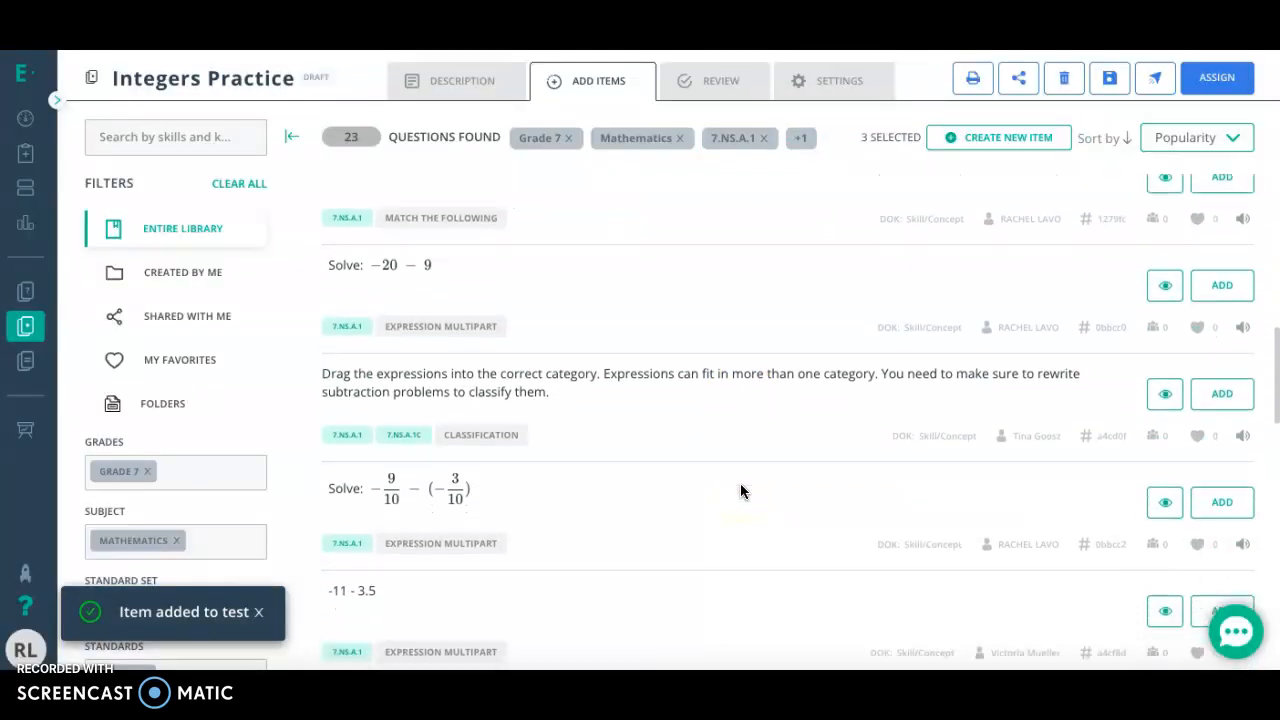
pyautogui.click(659, 331)
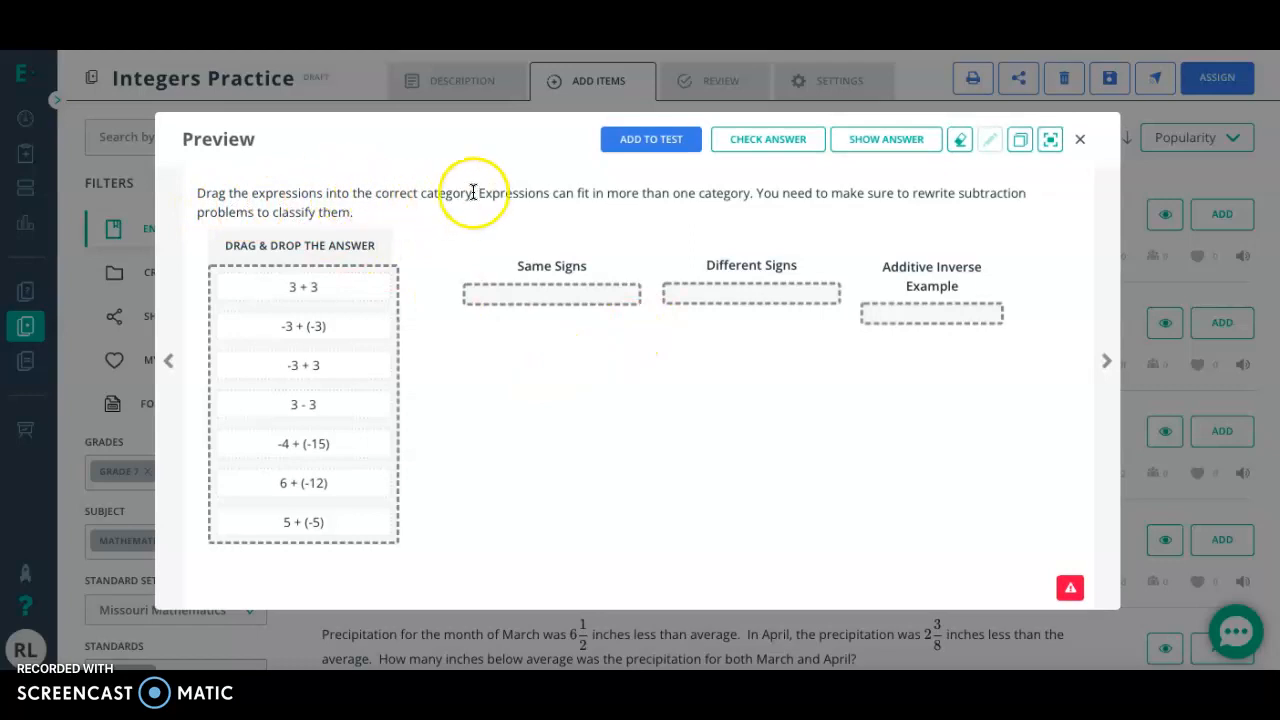
pyautogui.click(319, 289)
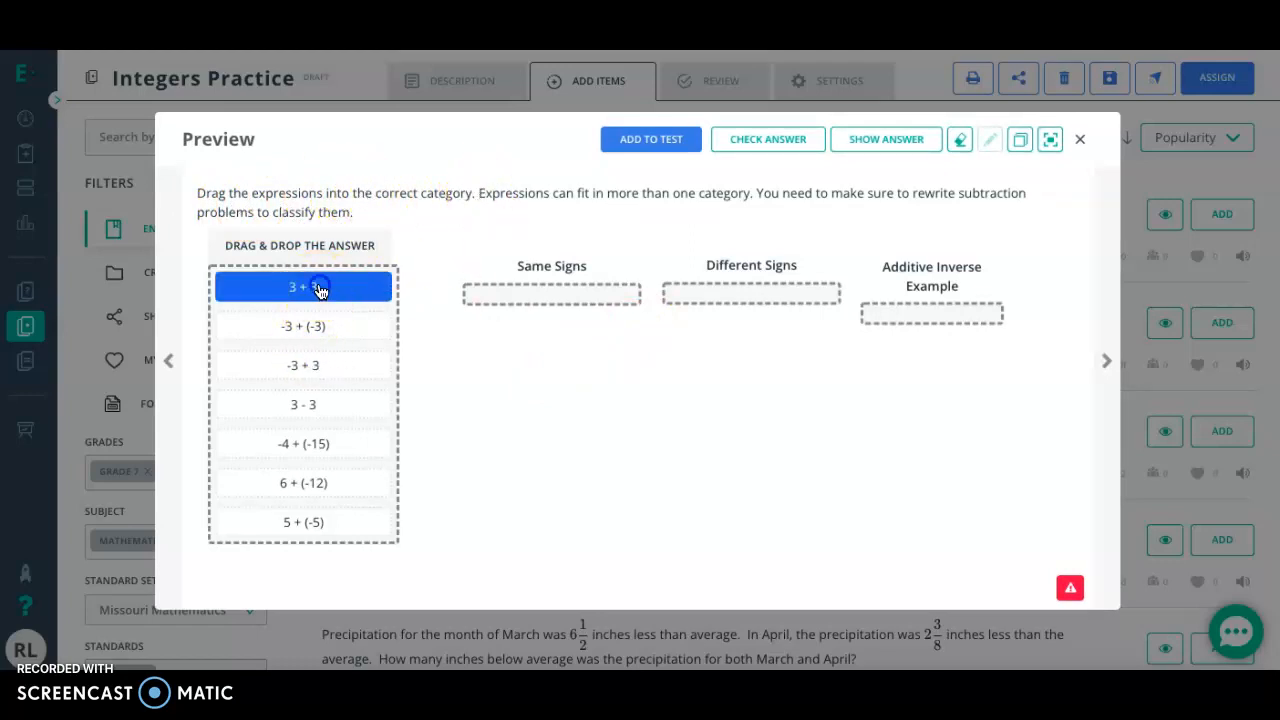
pyautogui.moveTo(319, 289); pyautogui.dragTo(489, 284)
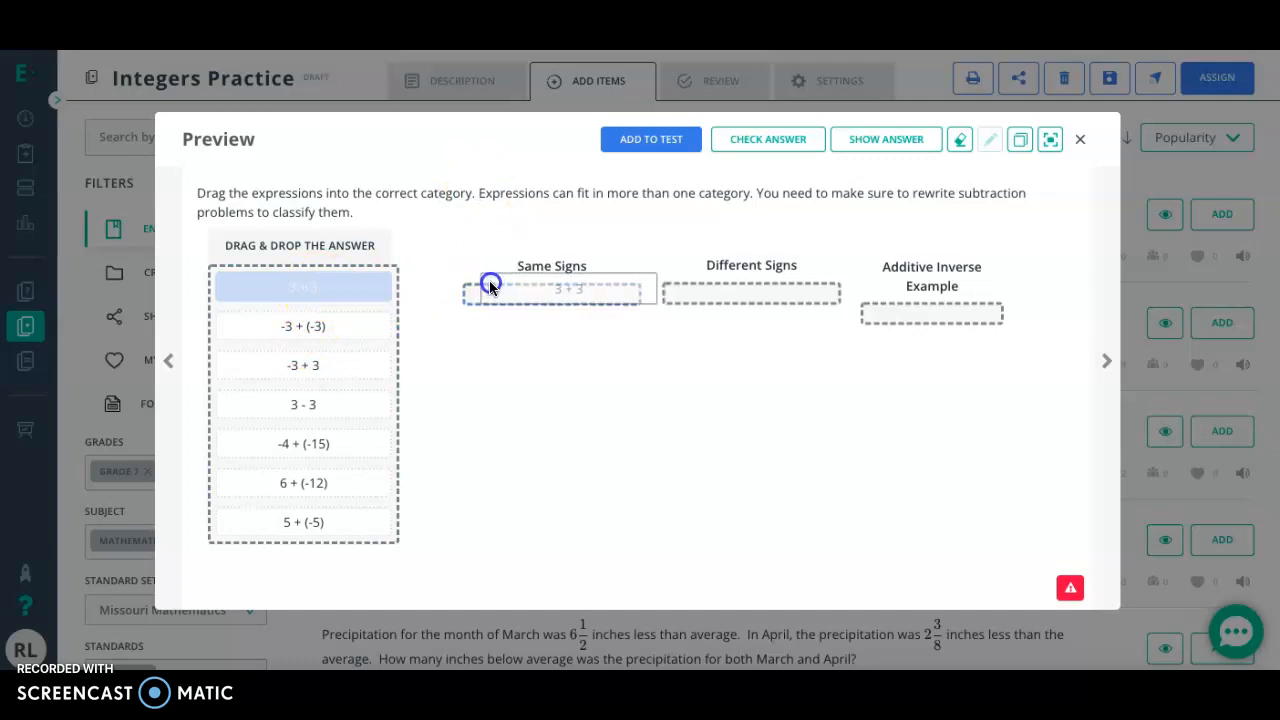
pyautogui.moveTo(337, 324); pyautogui.dragTo(491, 289)
pyautogui.moveTo(309, 292); pyautogui.dragTo(490, 304)
pyautogui.click(658, 142)
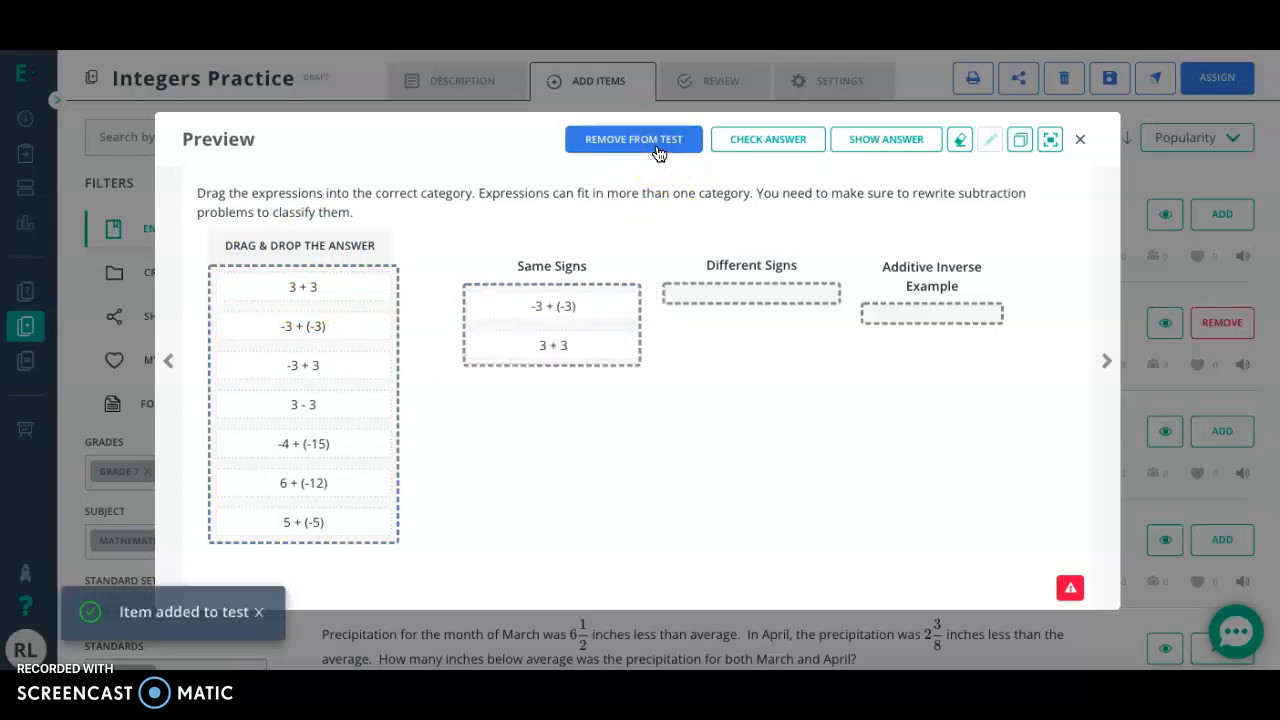
pyautogui.click(1080, 145)
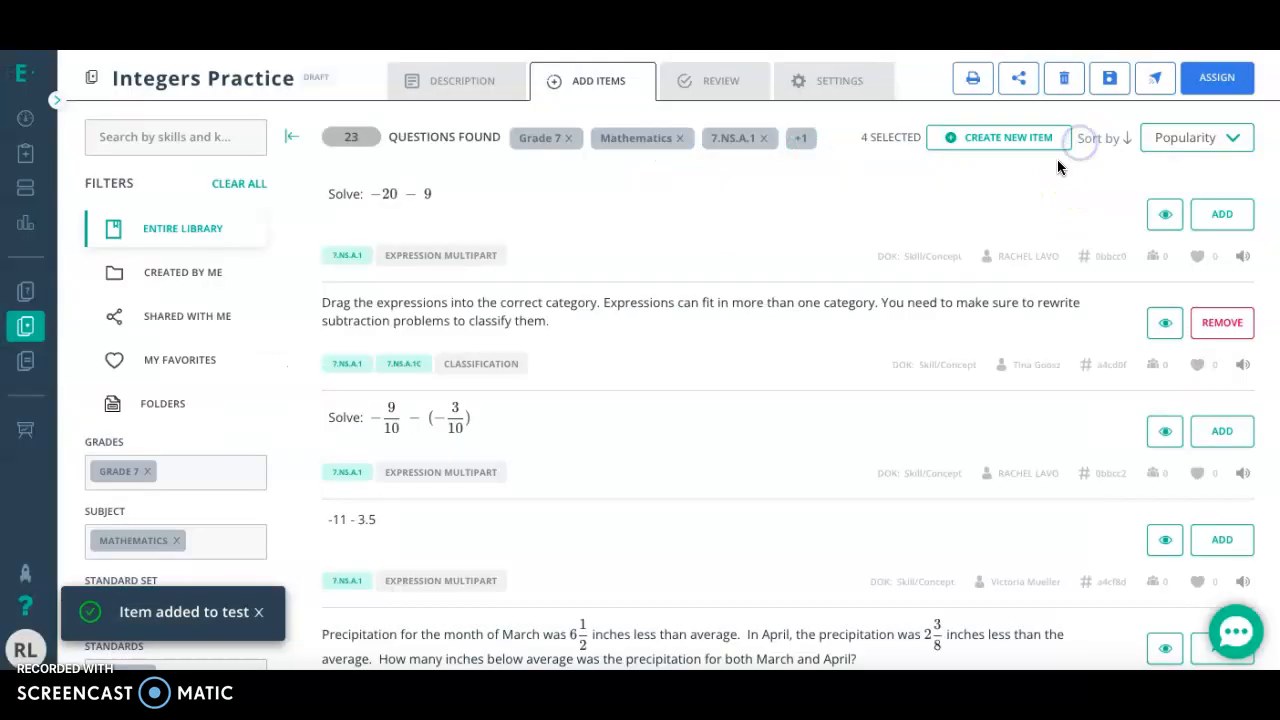
# - Add the questions "Solve: −20 + −14" and "Solve: −6/11 + −3/11" to the test without previewing them
pyautogui.scroll(-3, 796, 357)
pyautogui.scroll(-1, 798, 358)
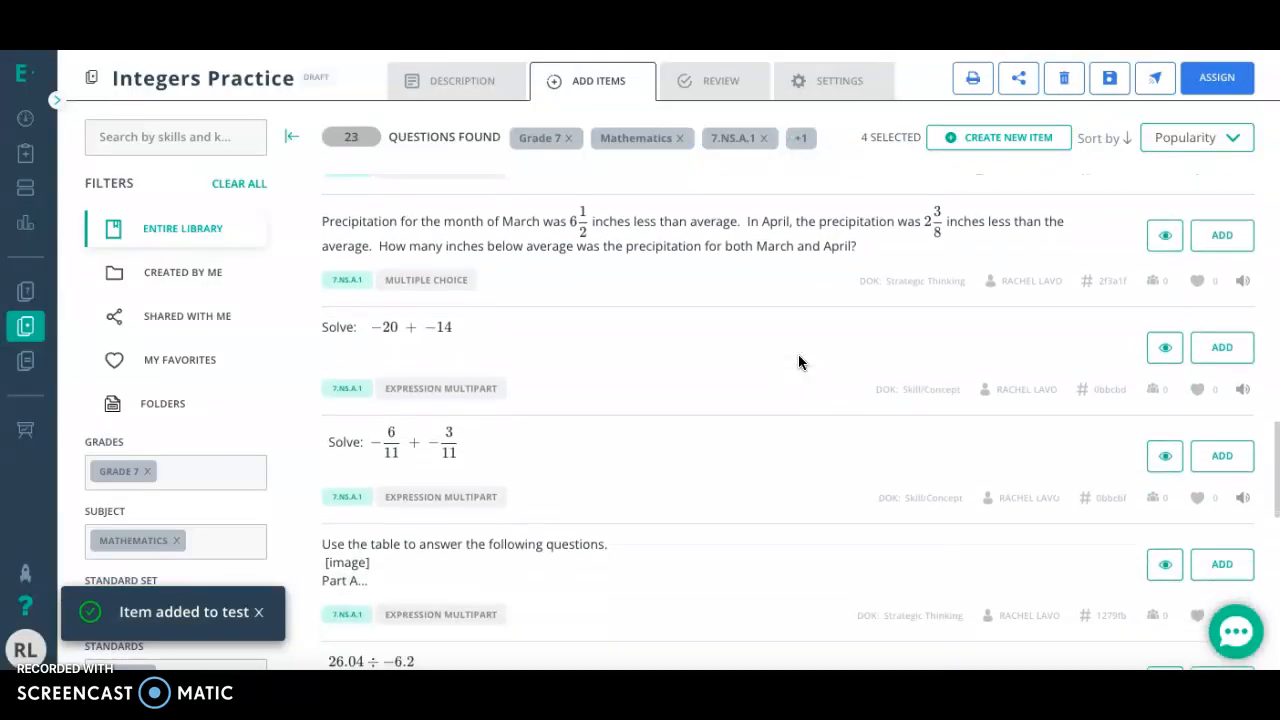
pyautogui.click(1233, 345)
pyautogui.click(1222, 443)
# - Add the matching question on adding pairs of integers and the "Solve: 15 − (−8)" question to the test
pyautogui.scroll(-1, 936, 458)
pyautogui.scroll(-5, 940, 462)
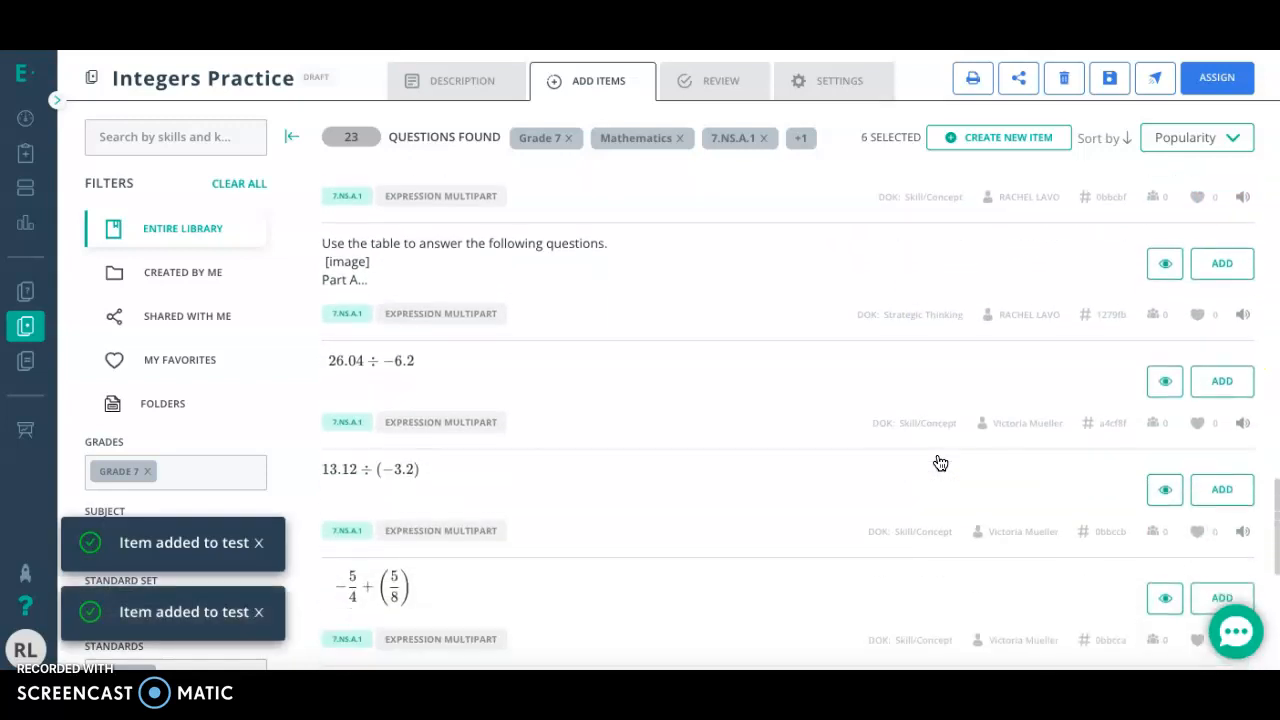
pyautogui.scroll(-2, 940, 462)
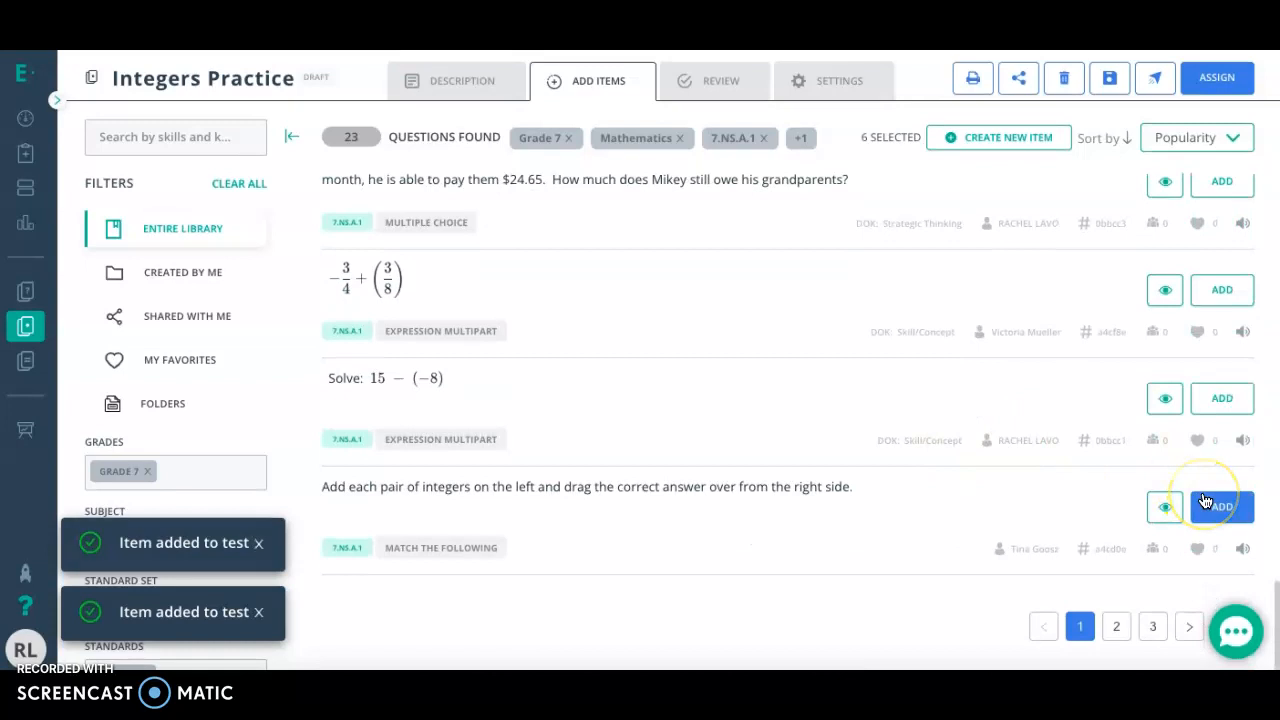
pyautogui.click(1229, 518)
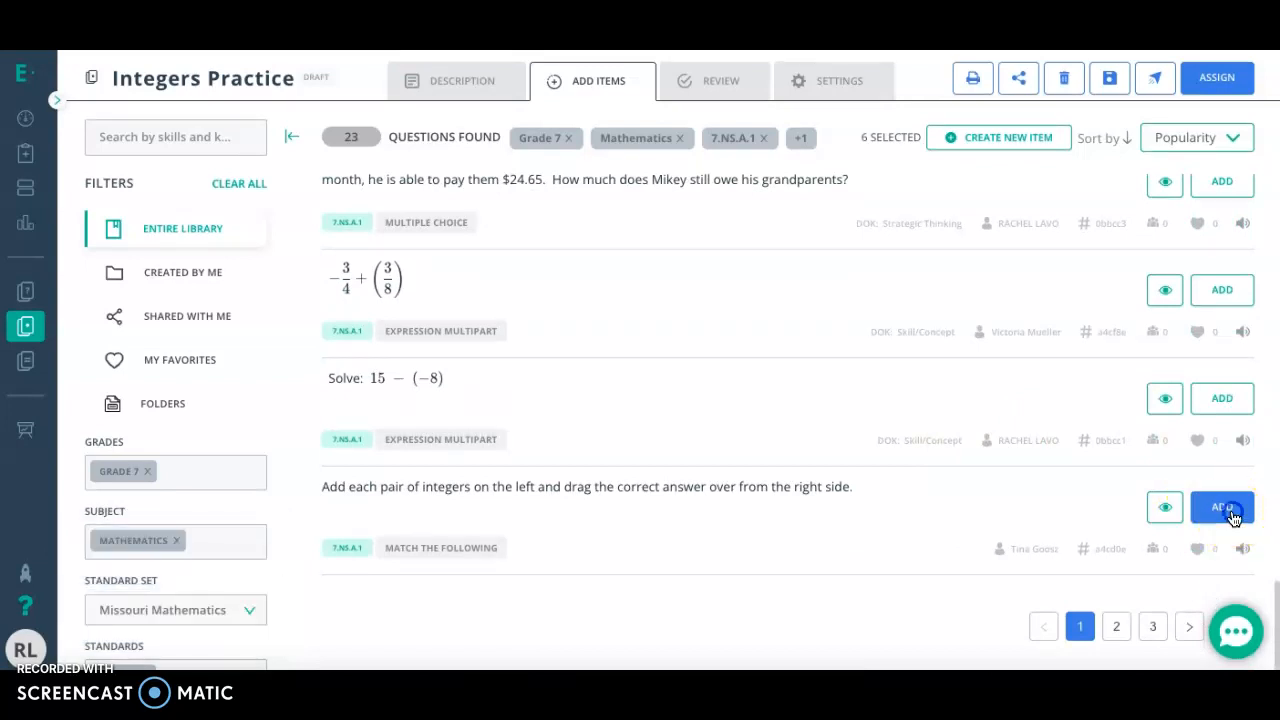
pyautogui.click(1237, 405)
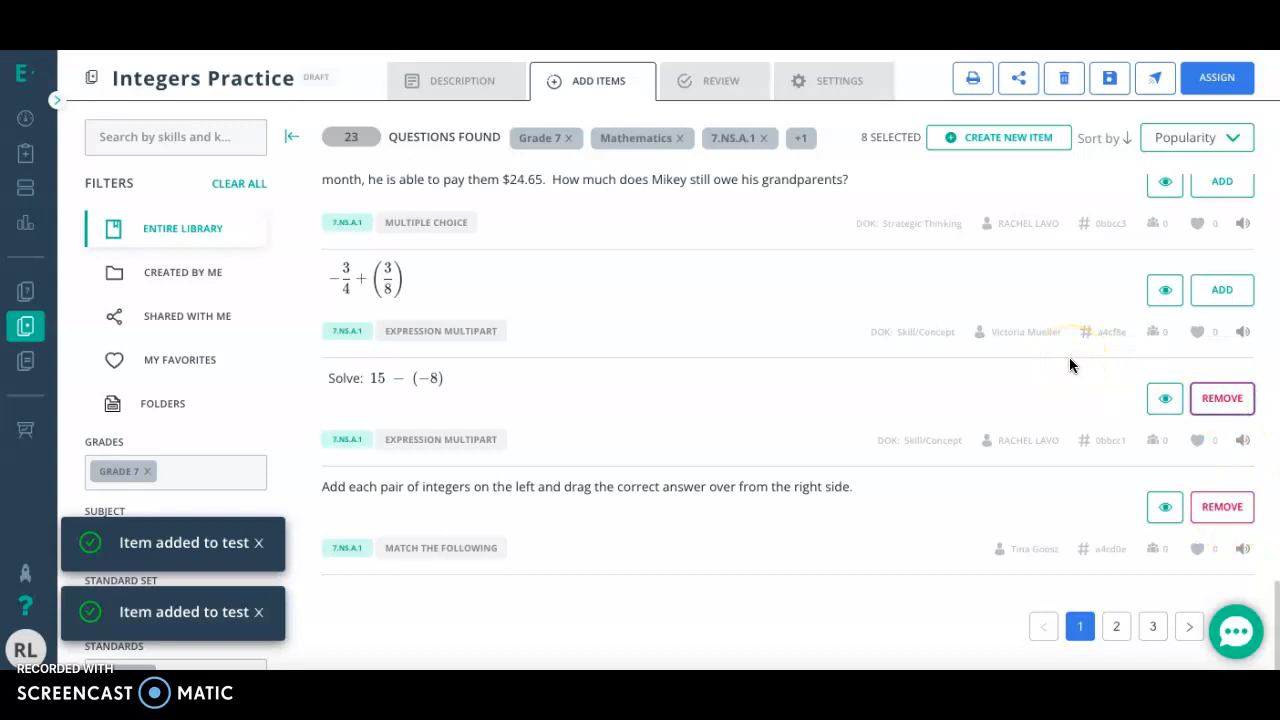
pyautogui.scroll(10, 1069, 365)
pyautogui.scroll(3, 1069, 365)
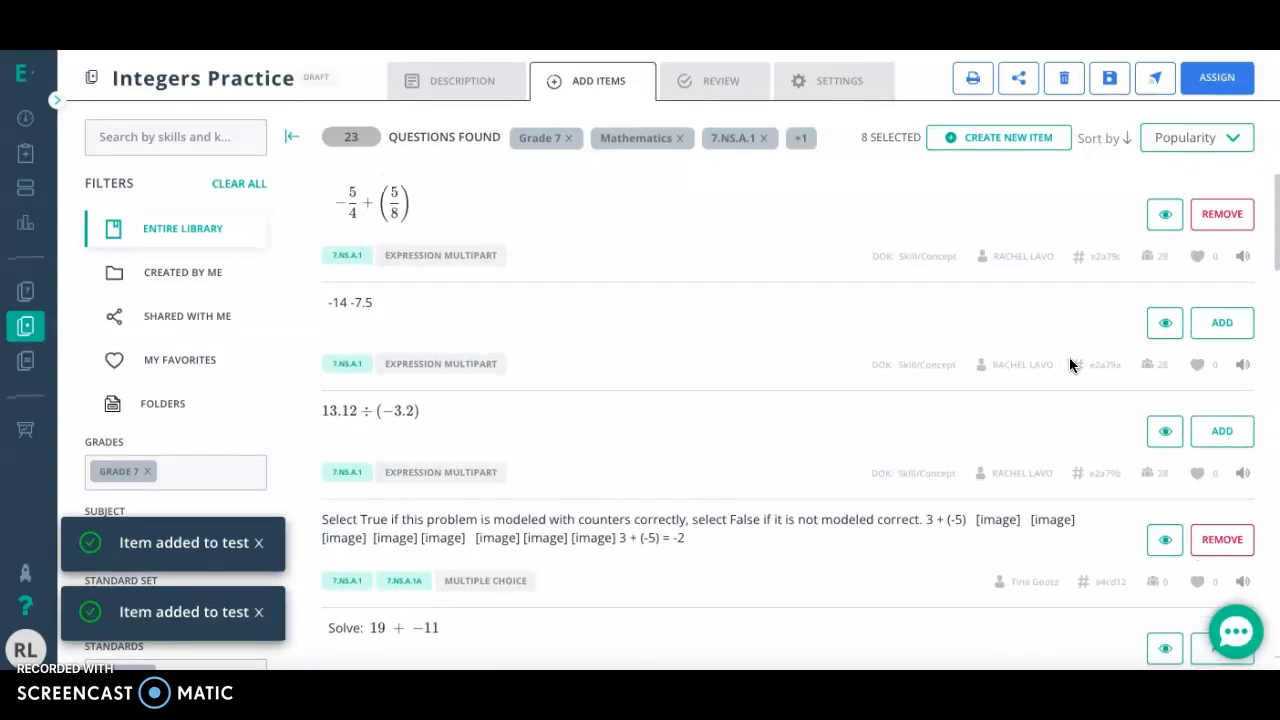
pyautogui.scroll(-4, 1069, 365)
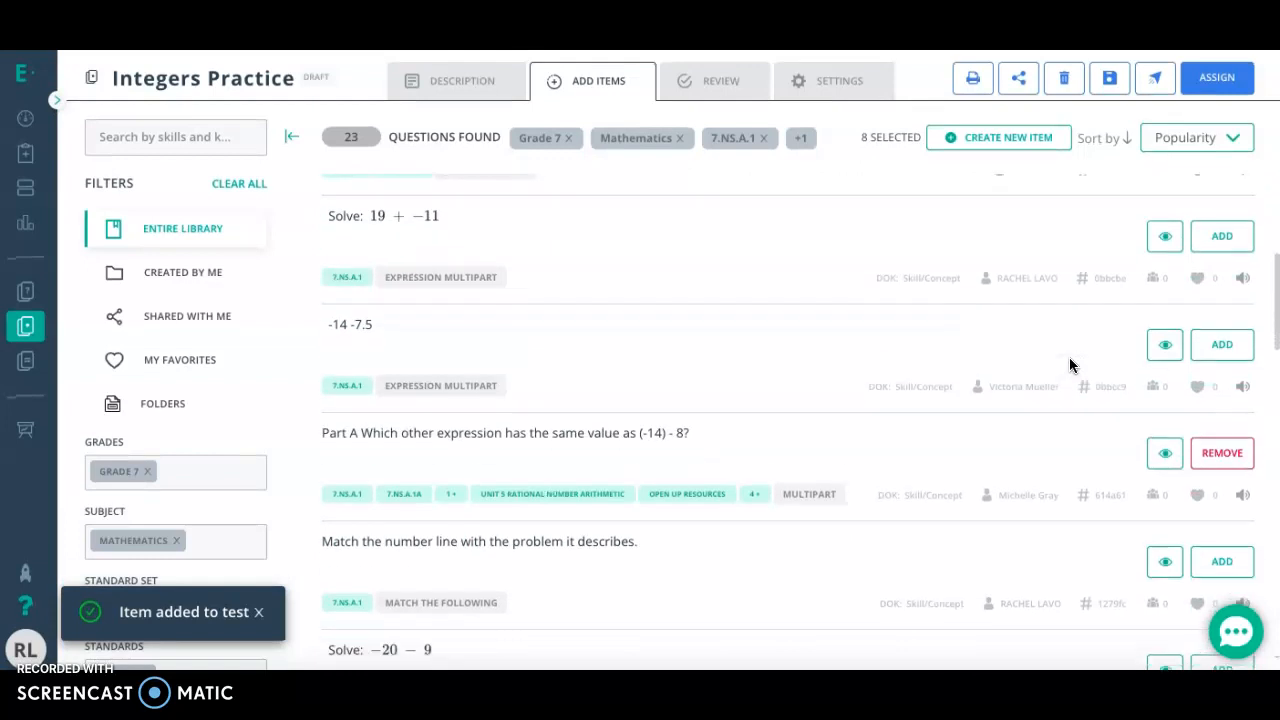
pyautogui.scroll(2, 1069, 365)
pyautogui.scroll(2, 1069, 357)
pyautogui.click(957, 205)
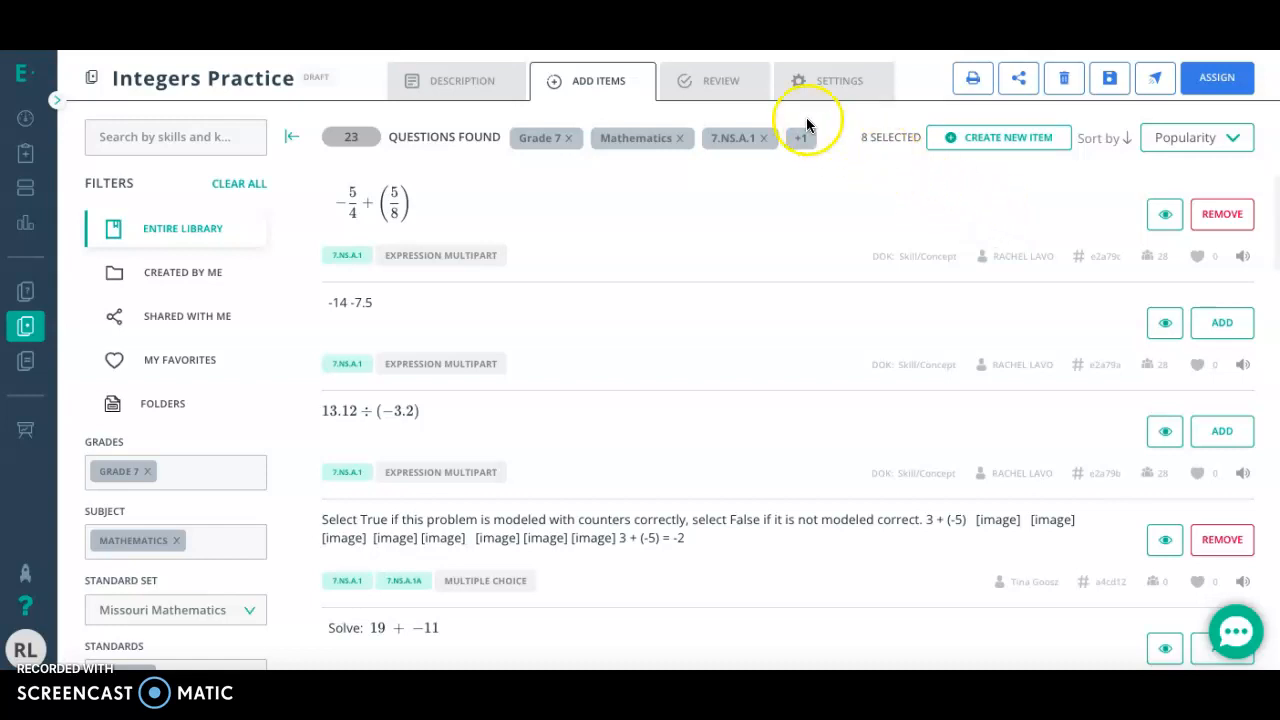
# - Go to the test review and look through the full list of selected questions
pyautogui.click(706, 82)
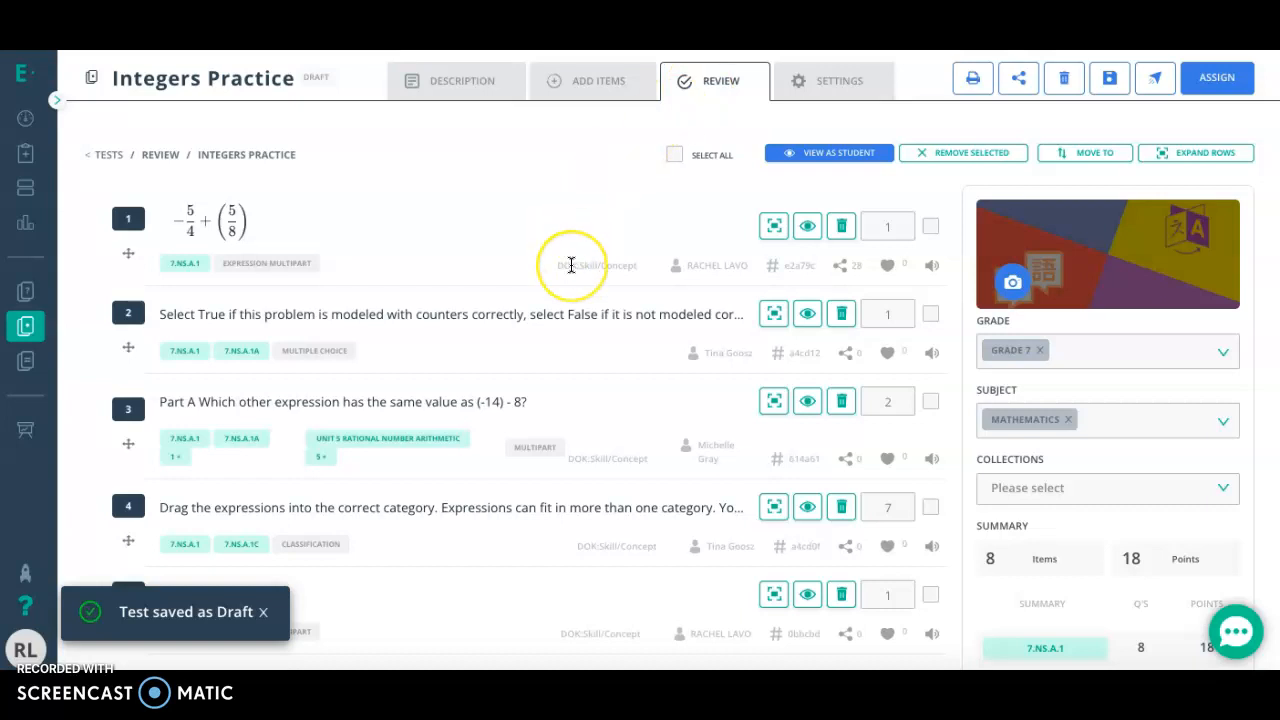
pyautogui.scroll(-5, 571, 263)
pyautogui.scroll(6, 571, 270)
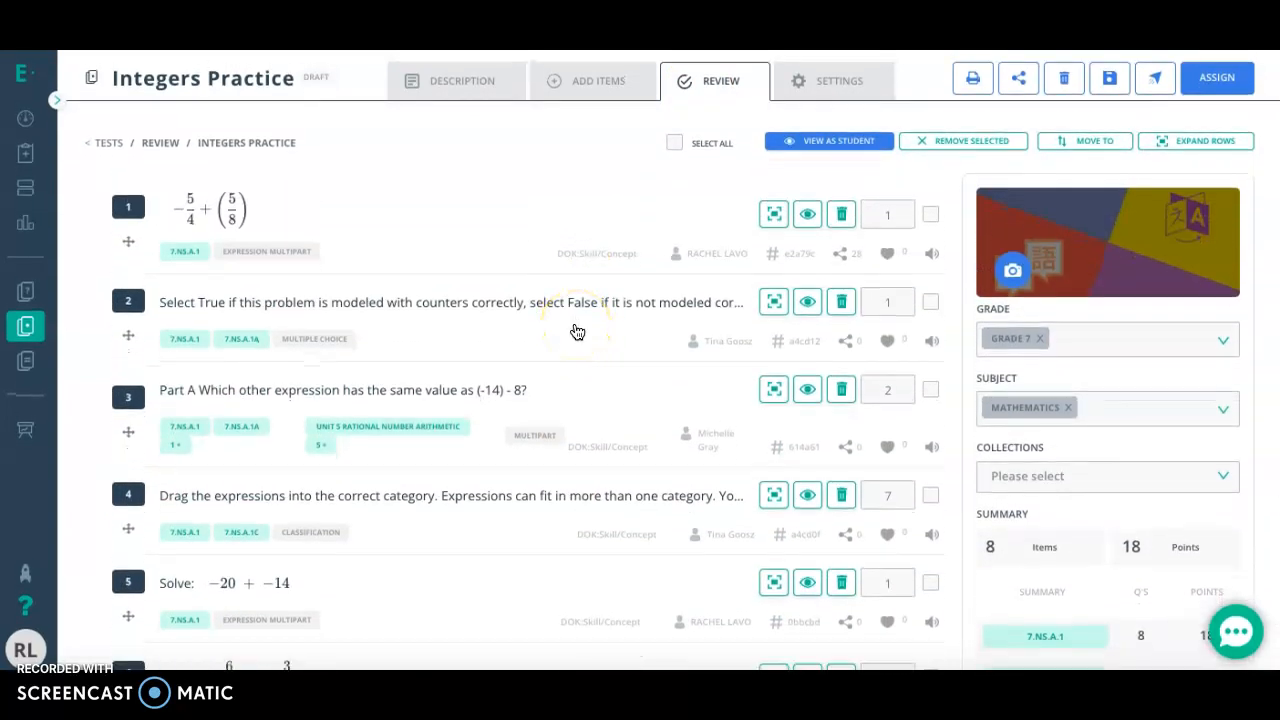
pyautogui.scroll(-5, 577, 332)
pyautogui.scroll(5, 577, 332)
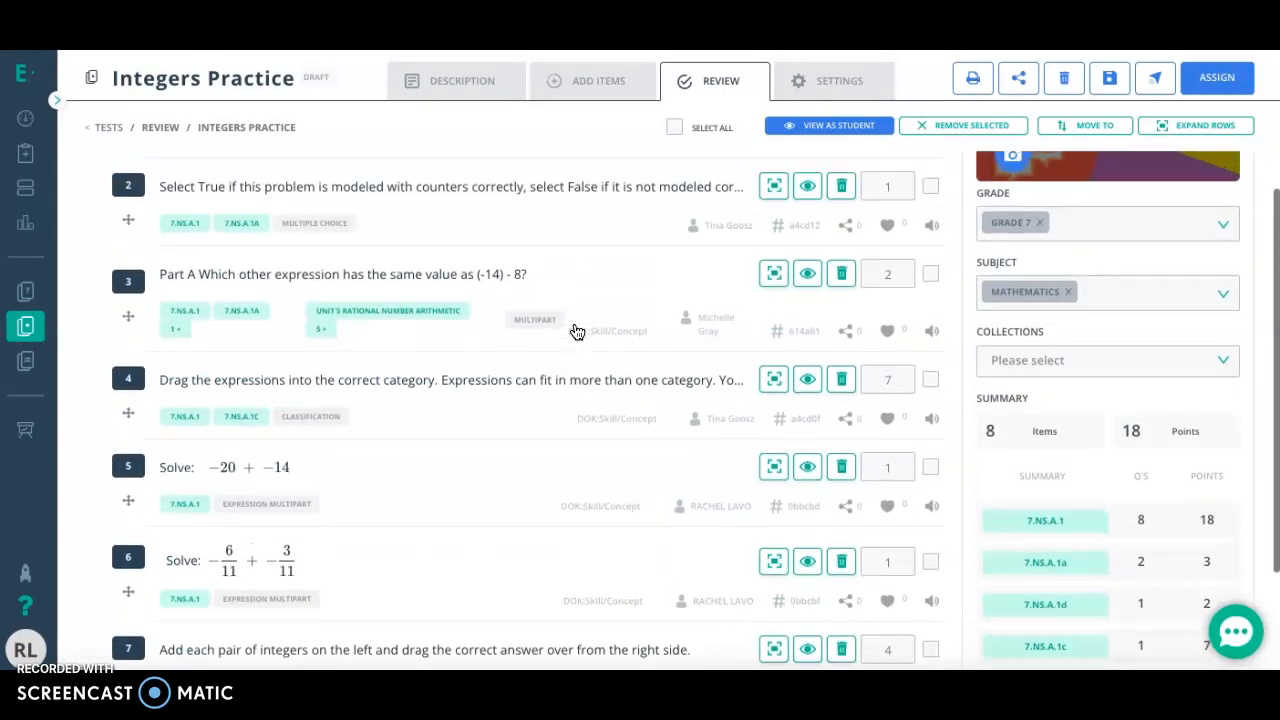
pyautogui.scroll(-5, 583, 329)
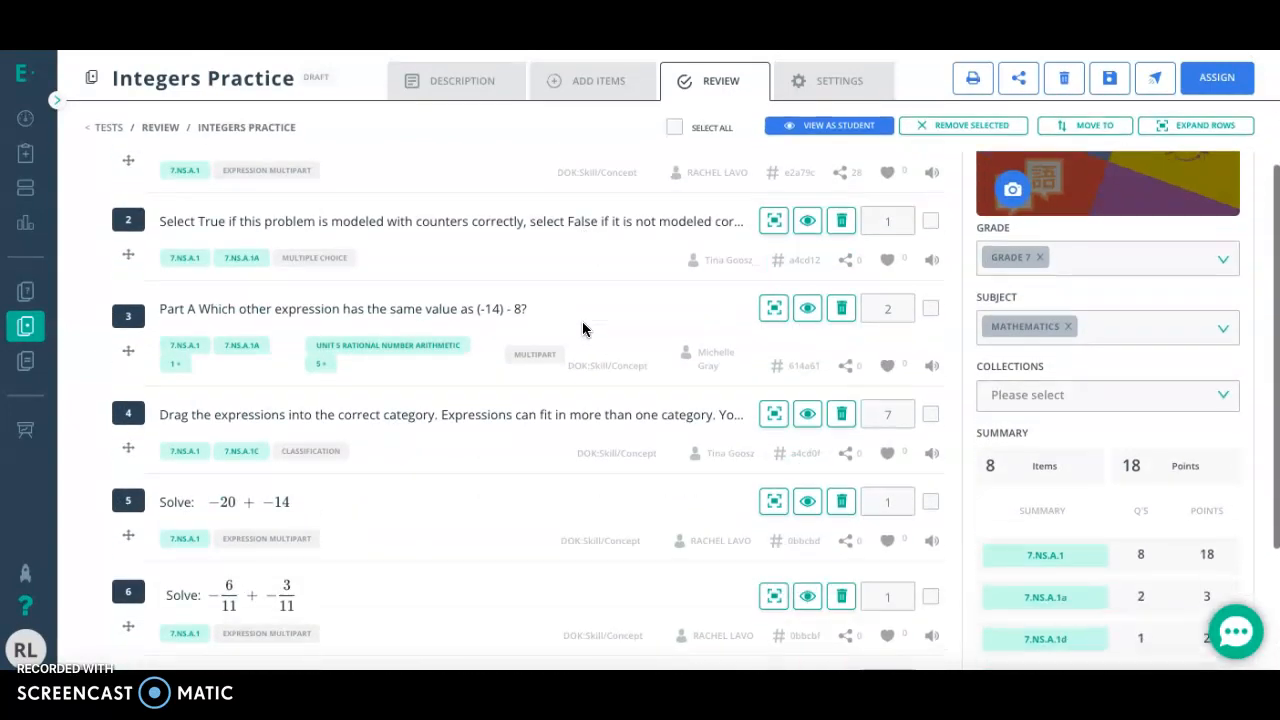
pyautogui.scroll(5, 583, 329)
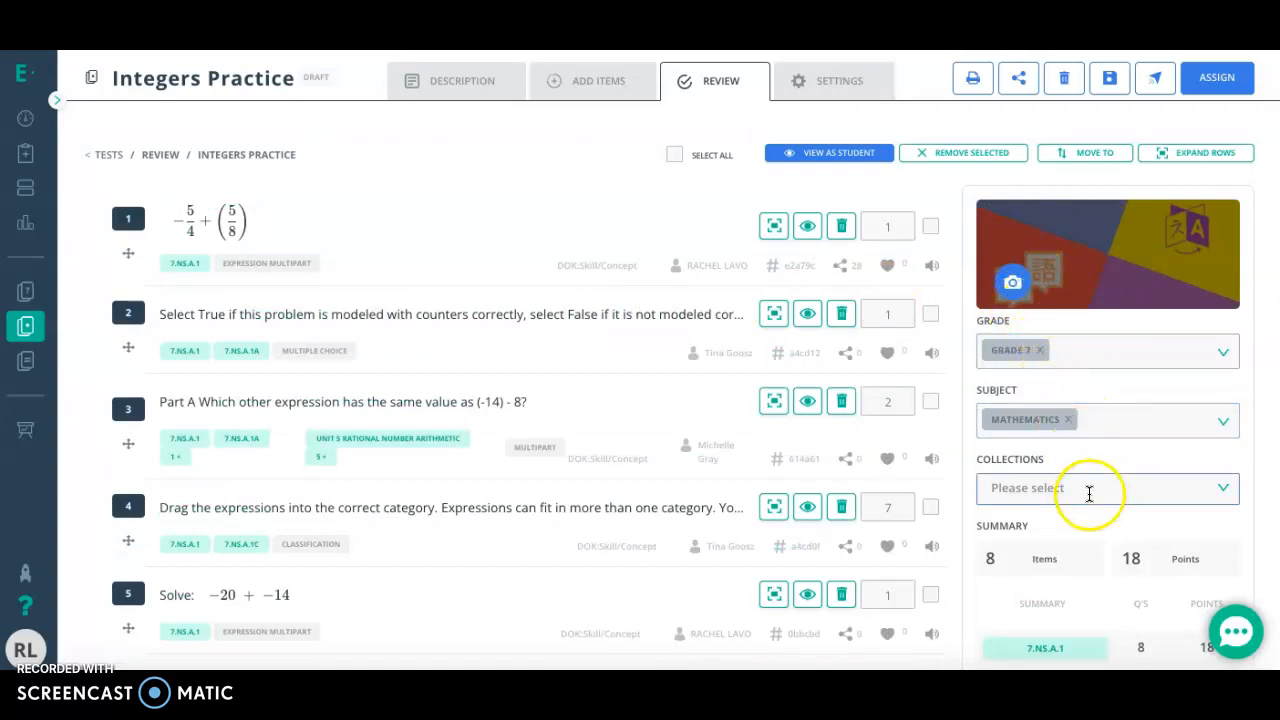
# - Examine the test summary for the total items and points and the breakdown by standard
pyautogui.scroll(-1, 1092, 535)
pyautogui.scroll(-4, 1090, 537)
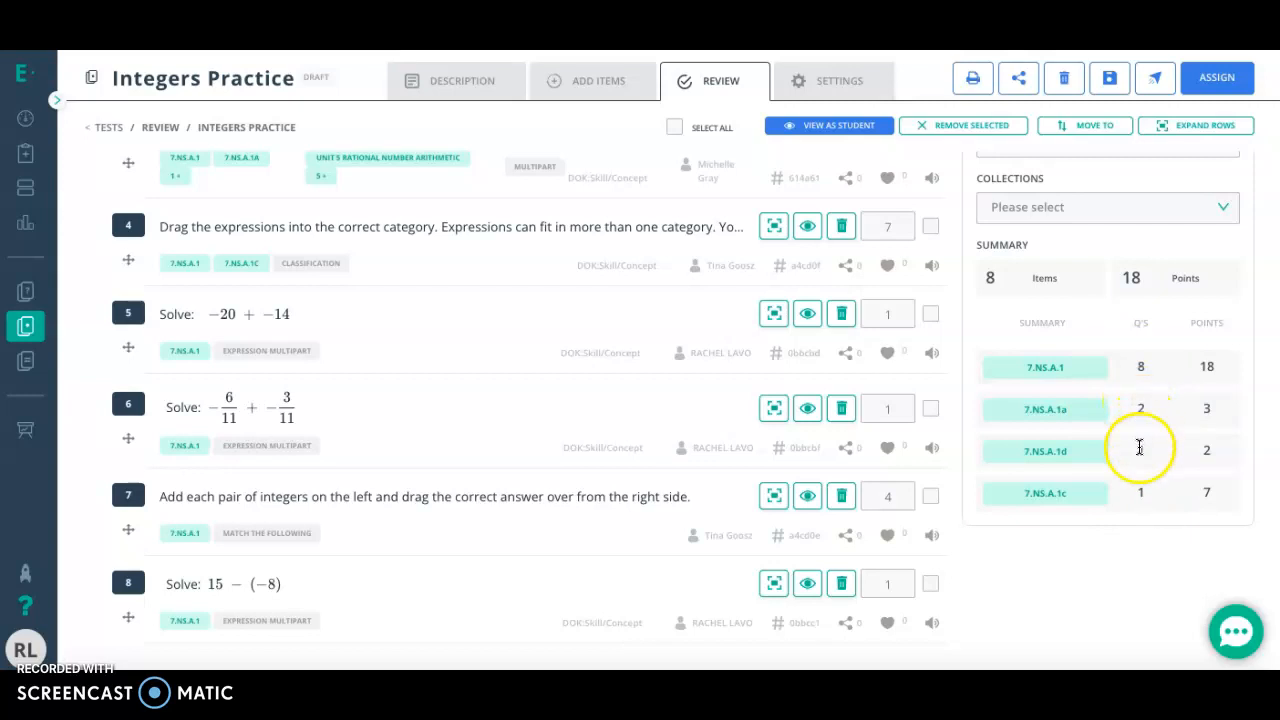
pyautogui.scroll(3, 1110, 420)
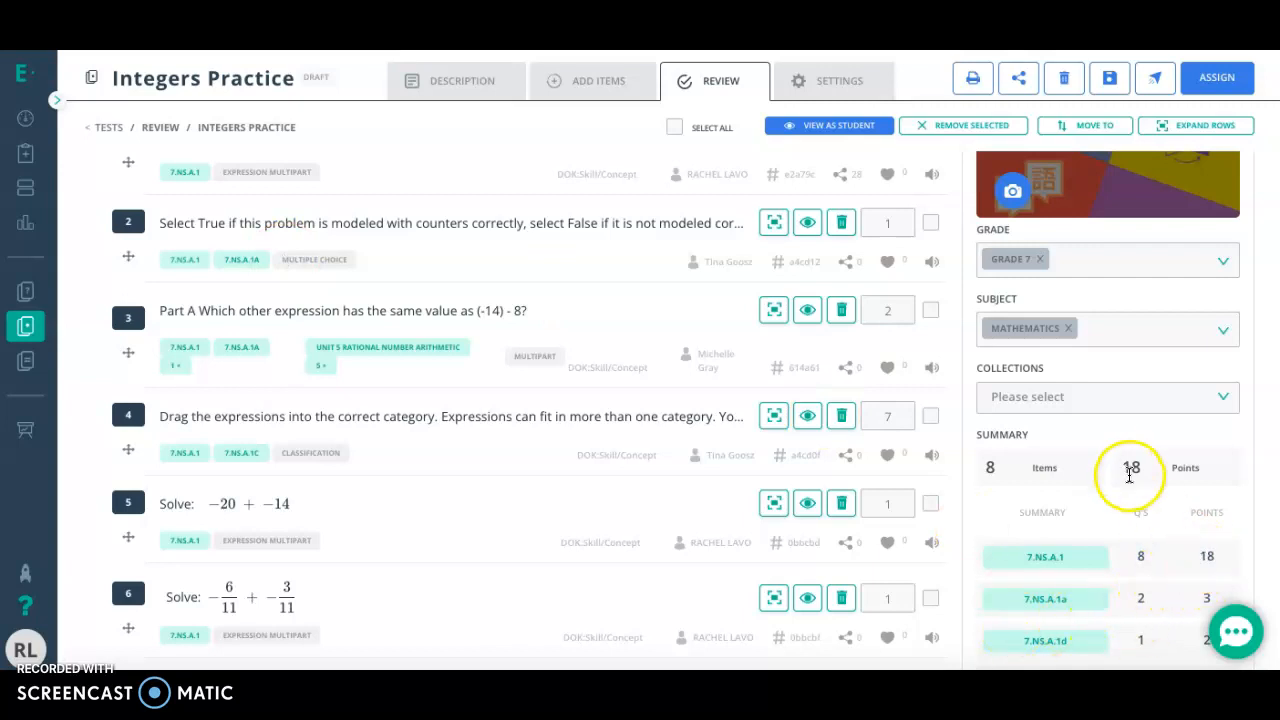
pyautogui.scroll(2, 1010, 458)
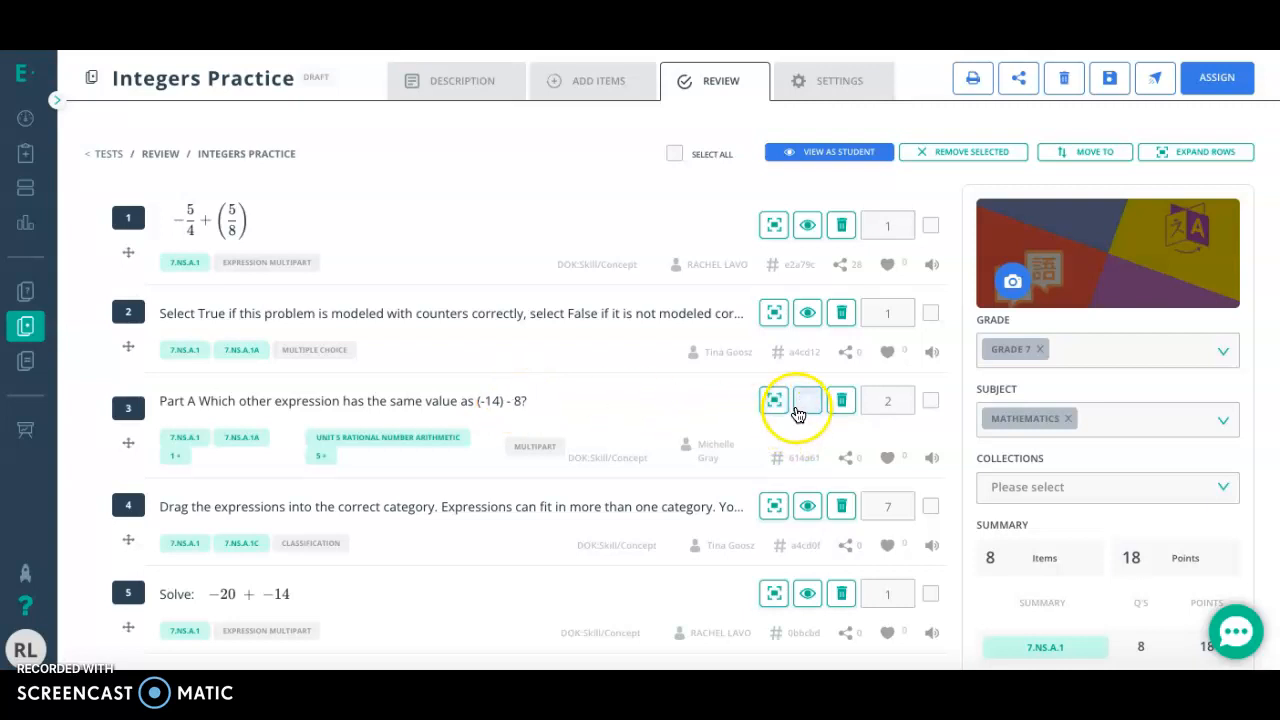
# - Preview the two-part question about the expression equal to (-14) - 8, checking both Part A and Part B
pyautogui.click(798, 402)
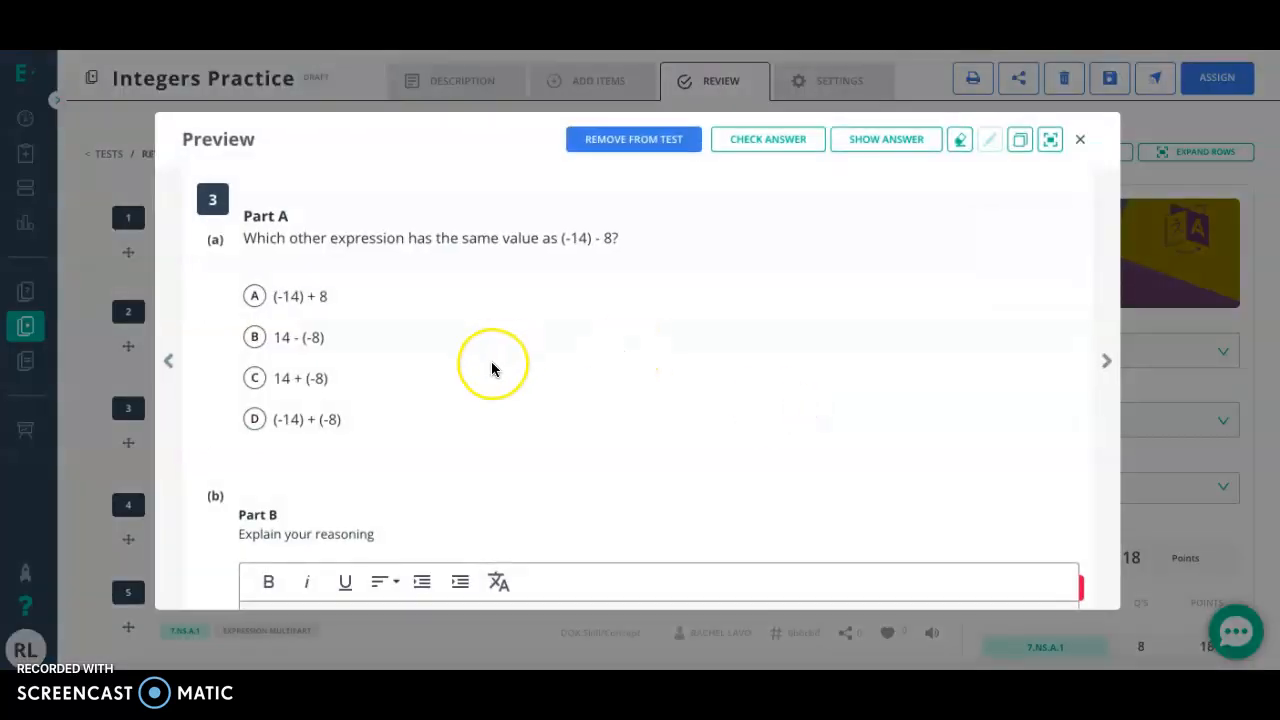
pyautogui.scroll(-2, 491, 369)
pyautogui.scroll(2, 491, 369)
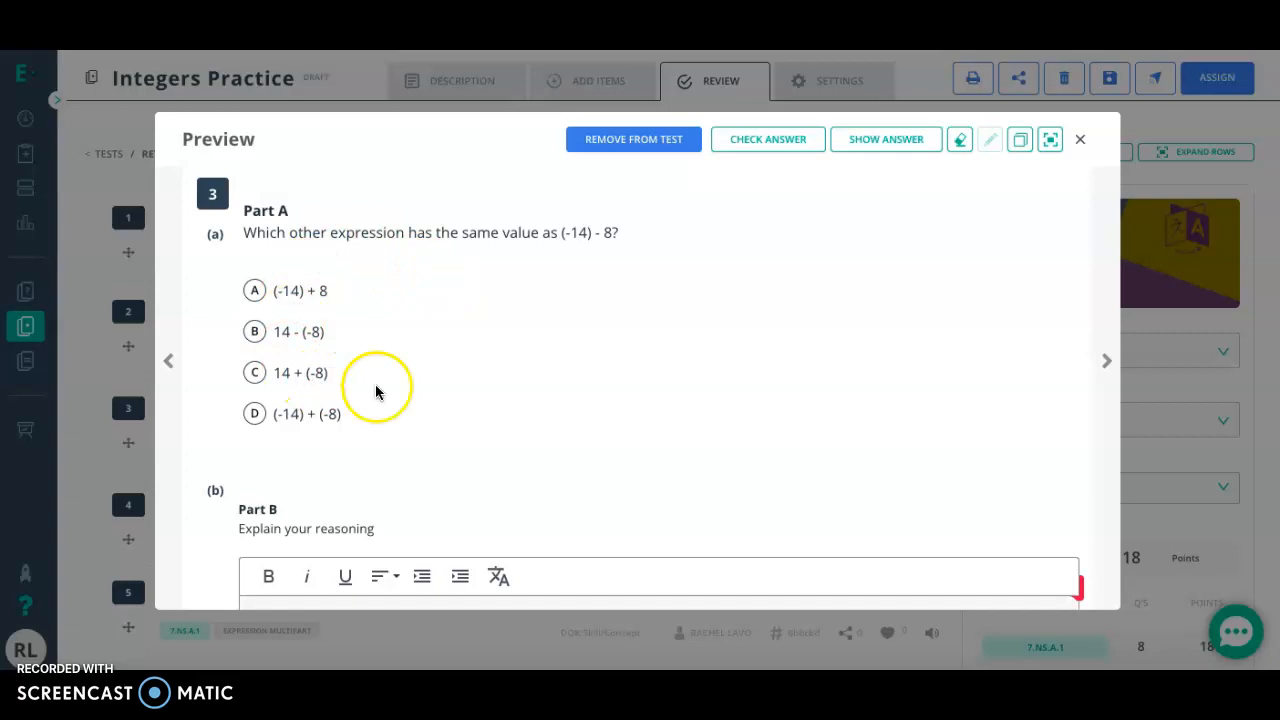
pyautogui.scroll(-3, 415, 375)
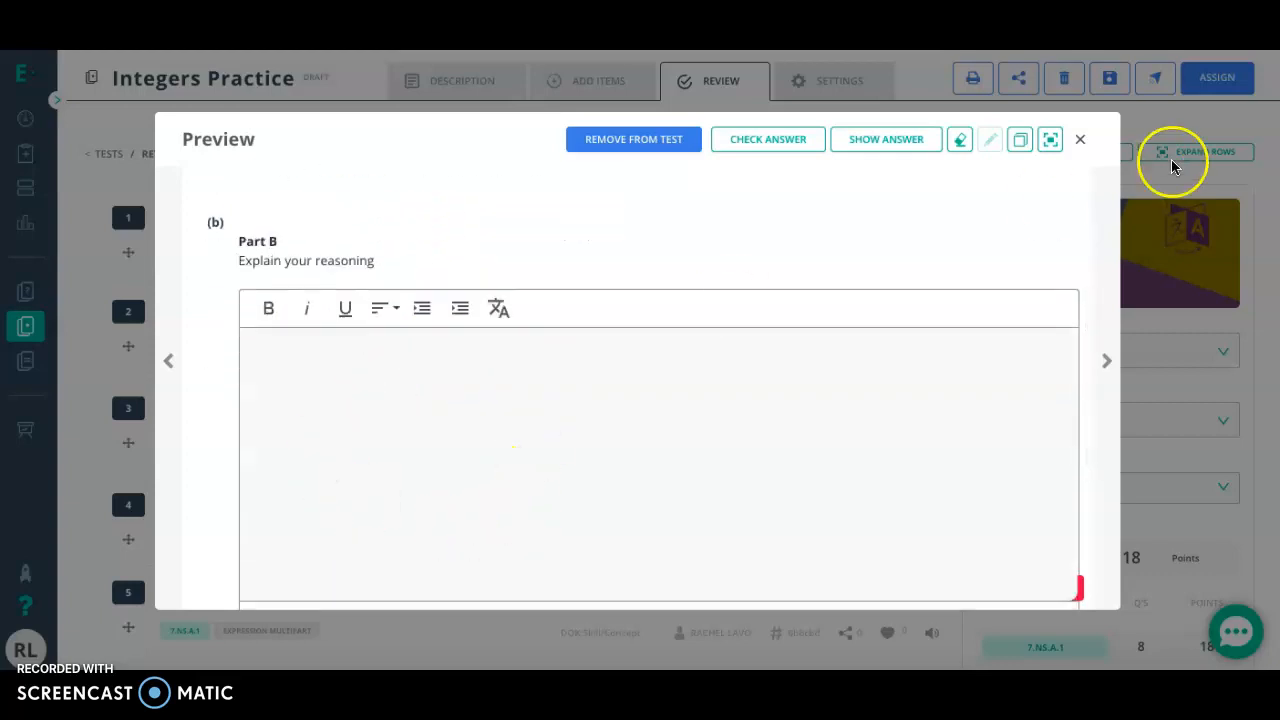
pyautogui.click(1084, 139)
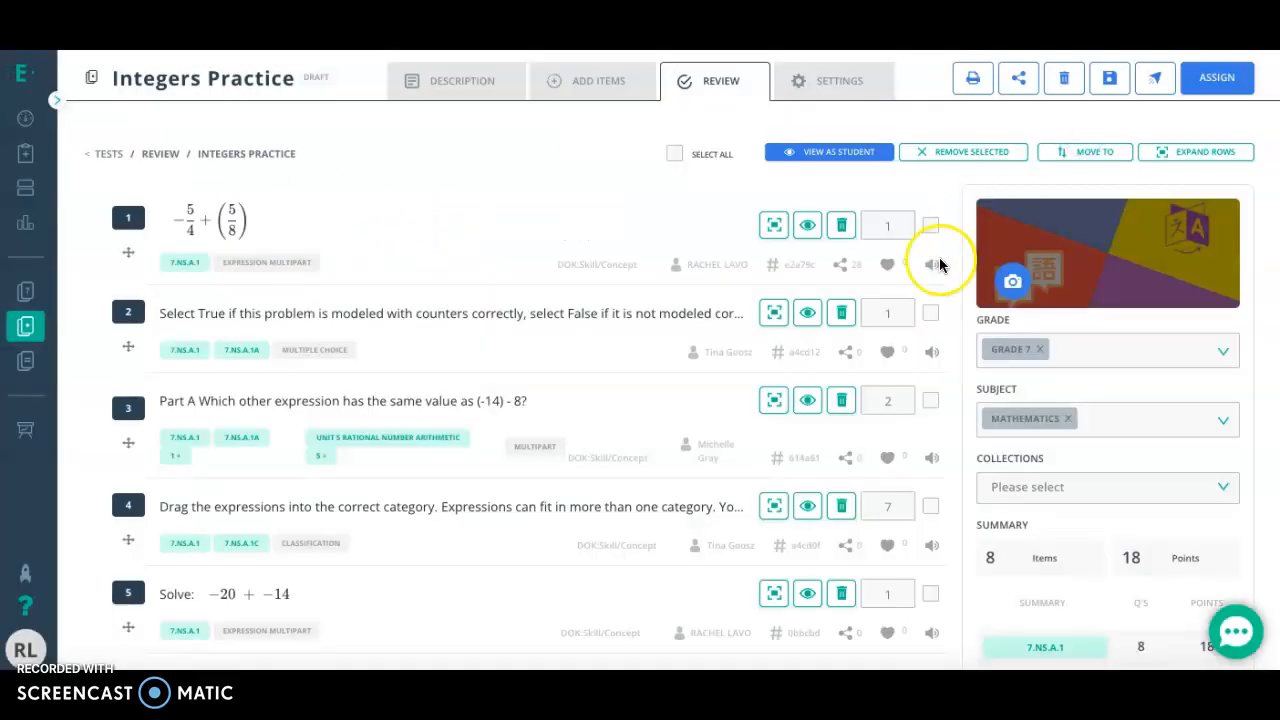
# - Preview the question on sorting expressions into categories and set its points to 3.5
pyautogui.scroll(-2, 887, 395)
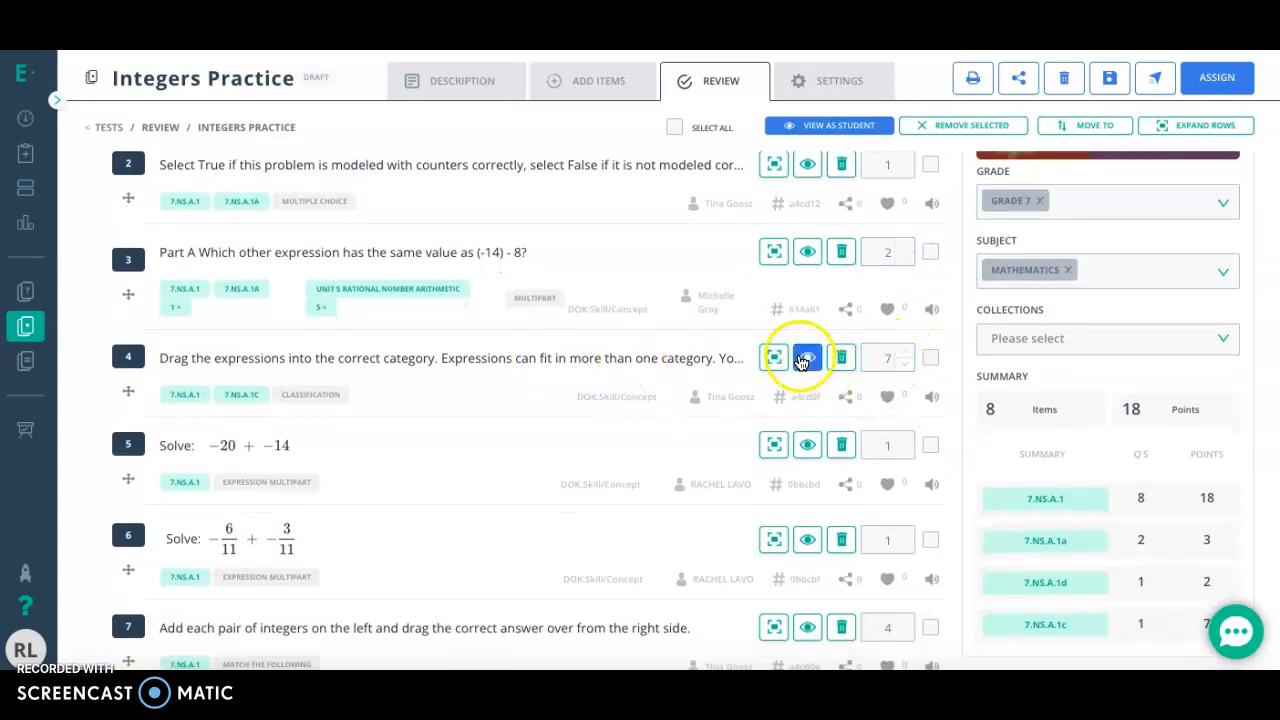
pyautogui.click(805, 358)
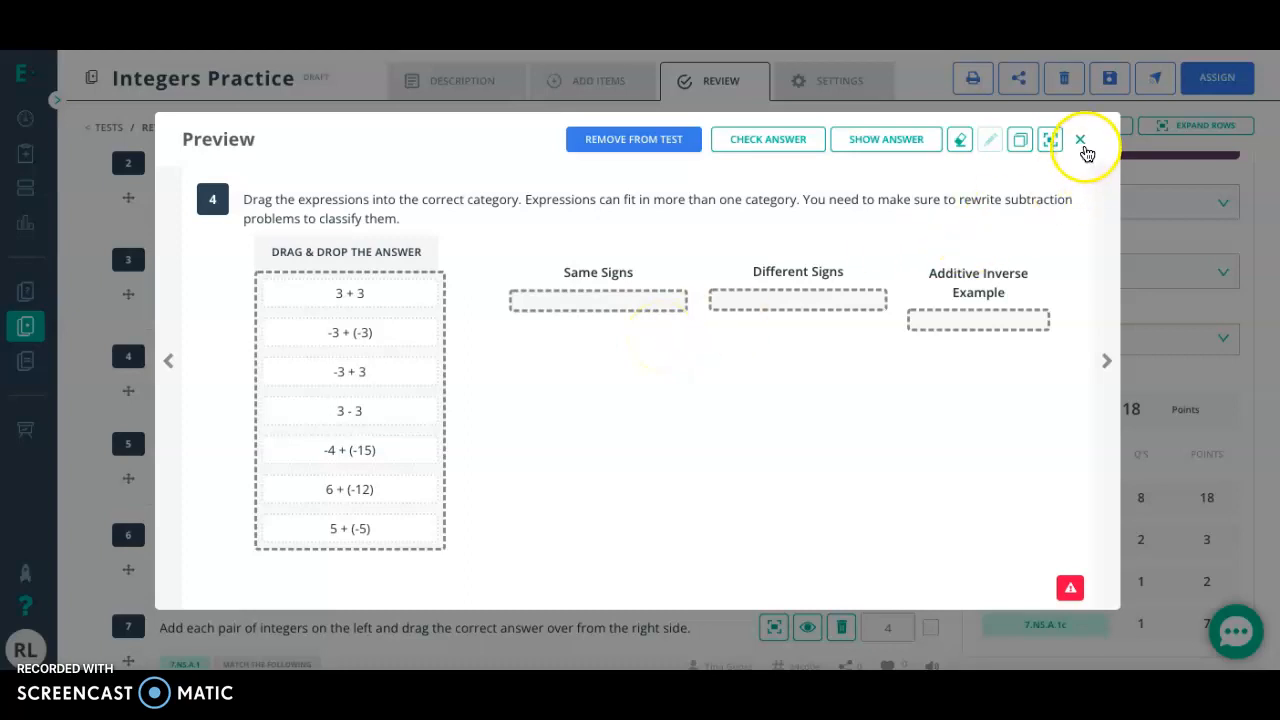
pyautogui.click(1083, 145)
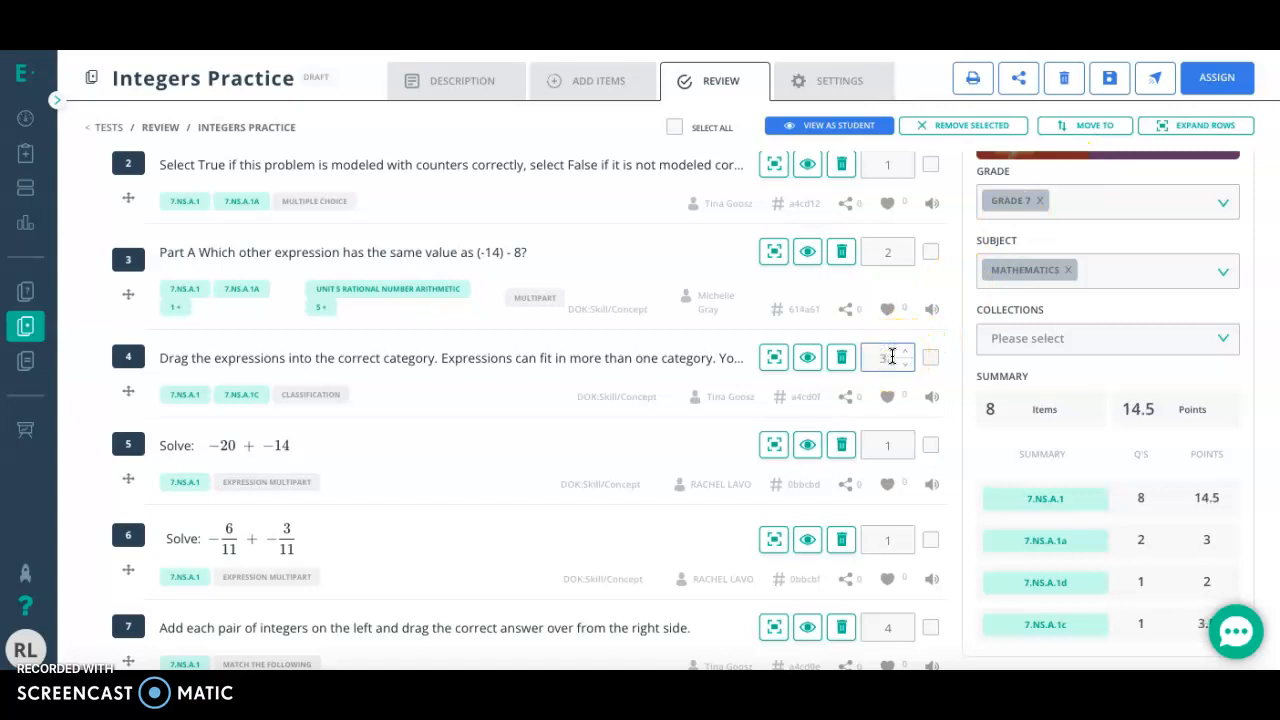
pyautogui.click(952, 386)
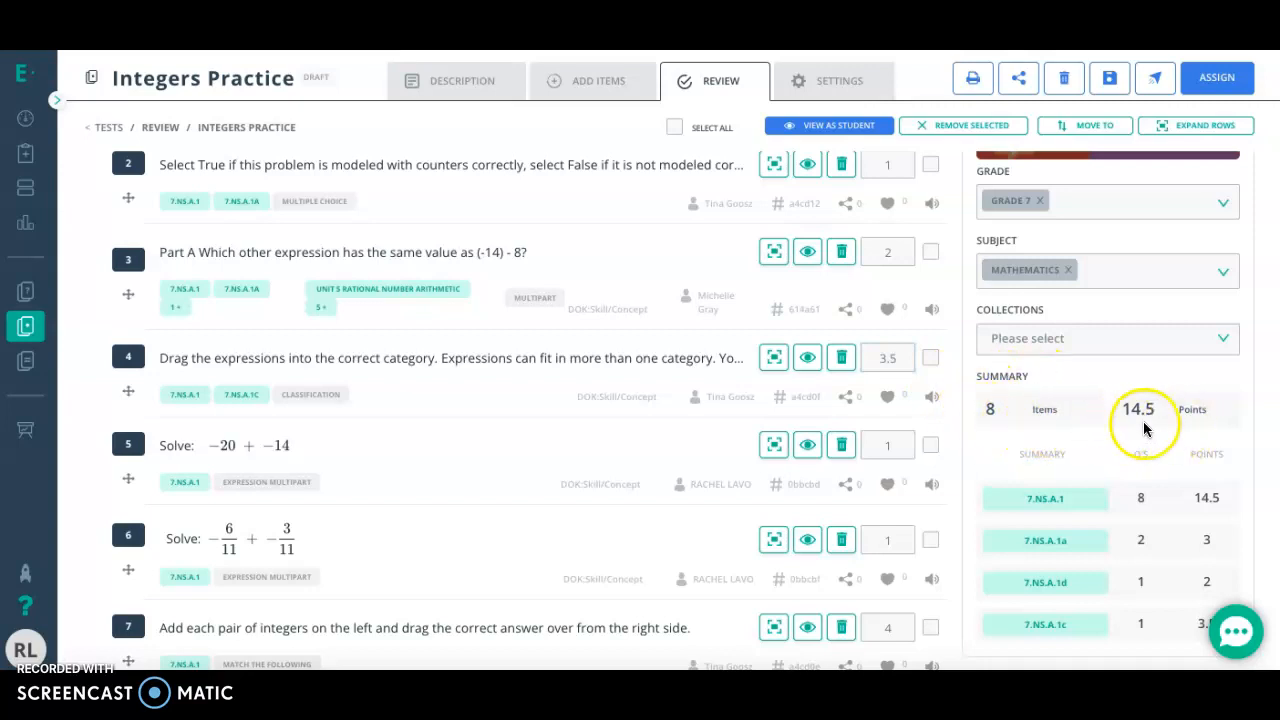
# - Preview the matching question on adding pairs of integers to check how many answers its points cover
pyautogui.scroll(-2, 913, 433)
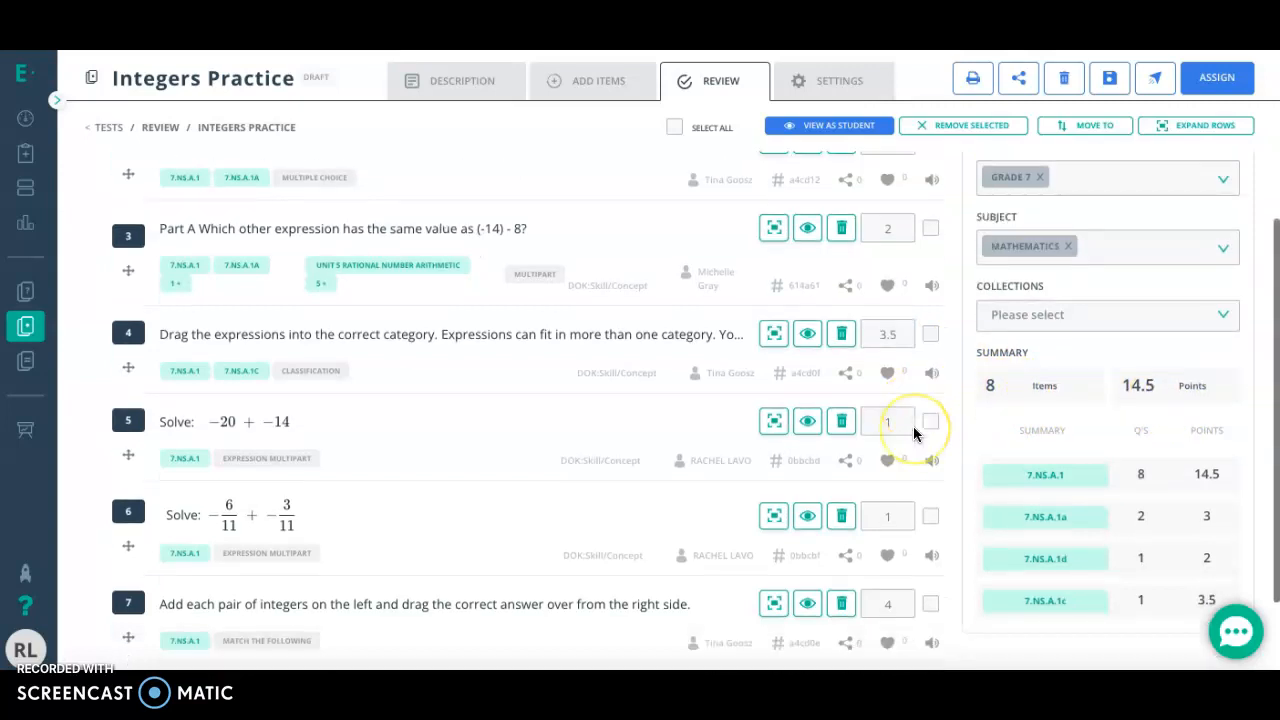
pyautogui.click(889, 496)
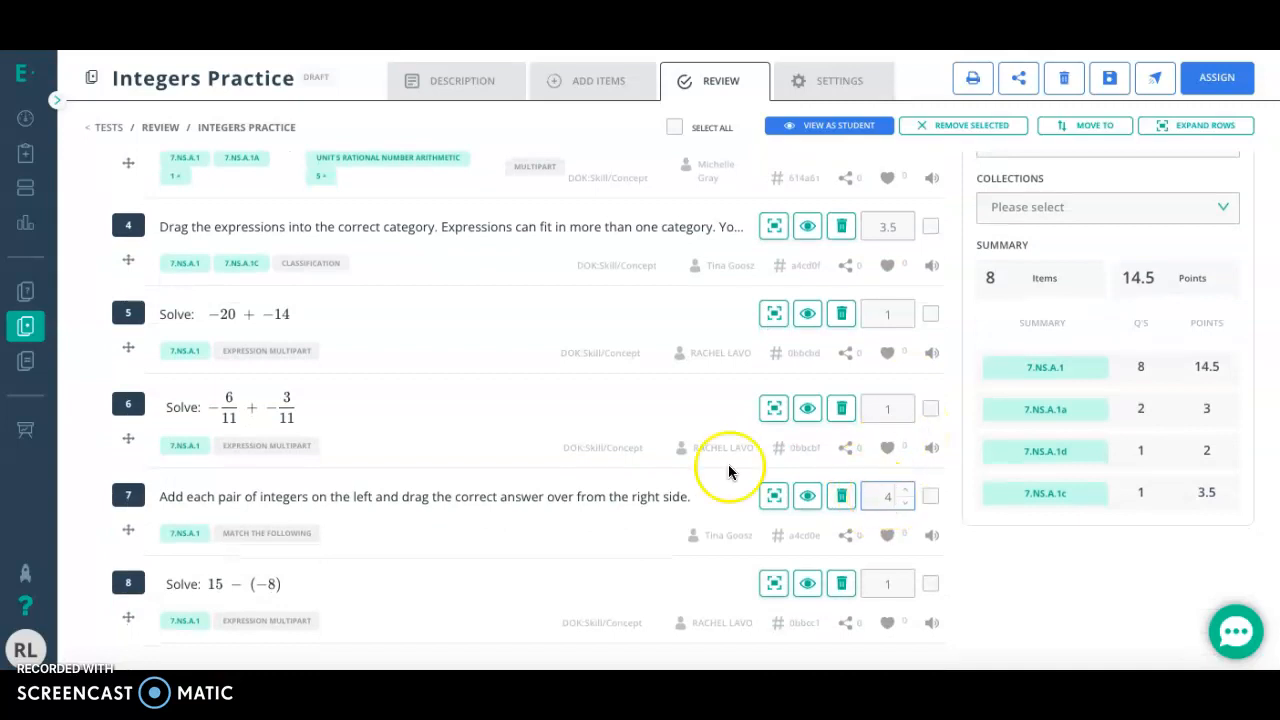
pyautogui.click(808, 503)
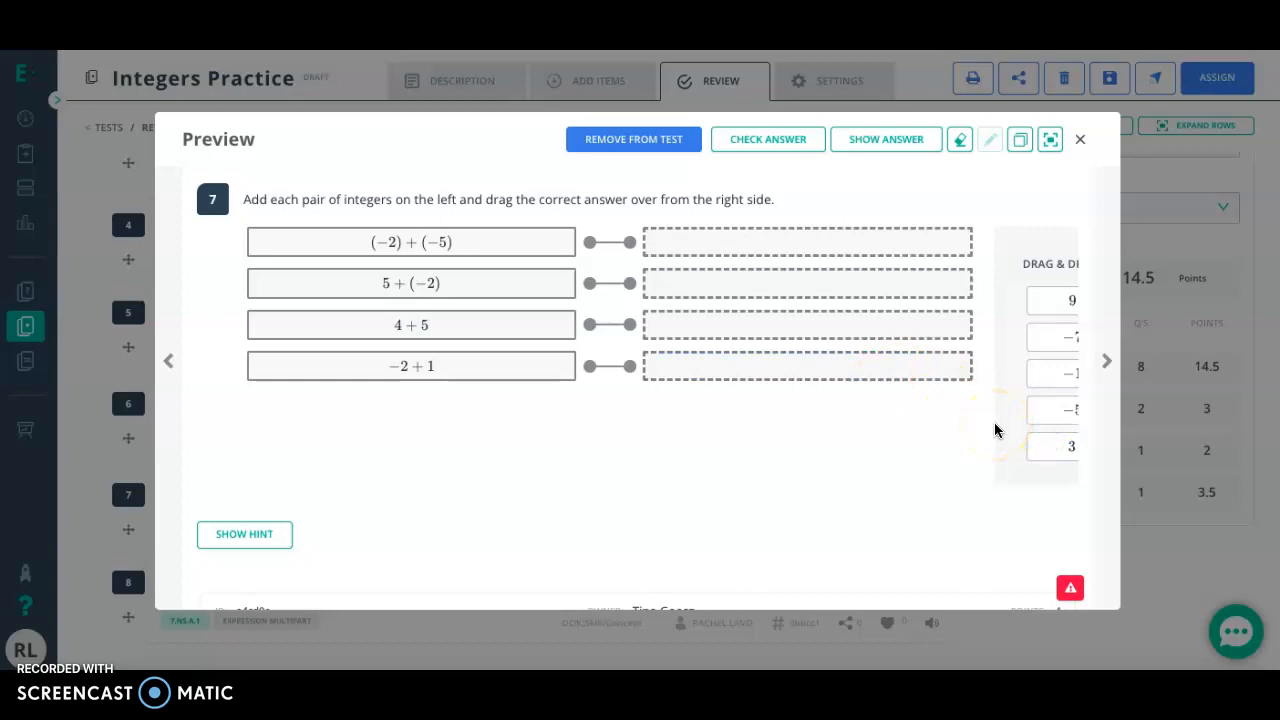
pyautogui.click(1080, 139)
pyautogui.click(891, 497)
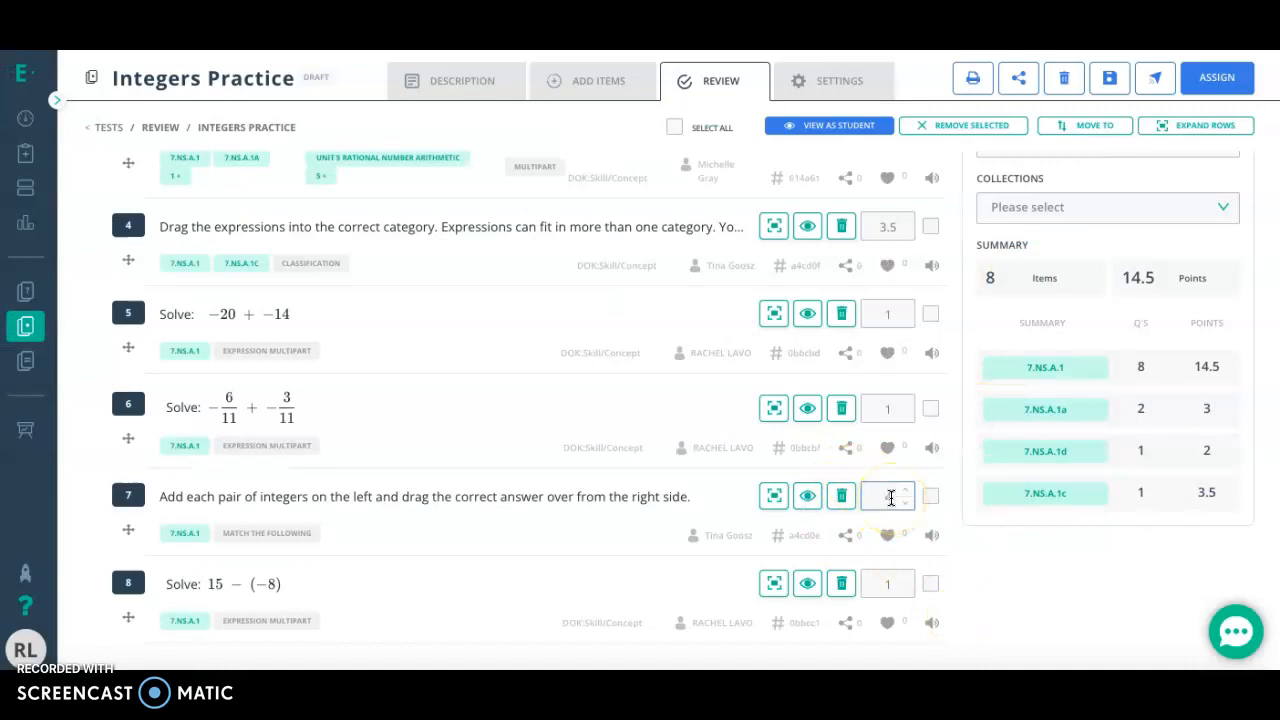
# - Move the question on sorting expressions into categories up to first place in the test
pyautogui.scroll(4, 891, 490)
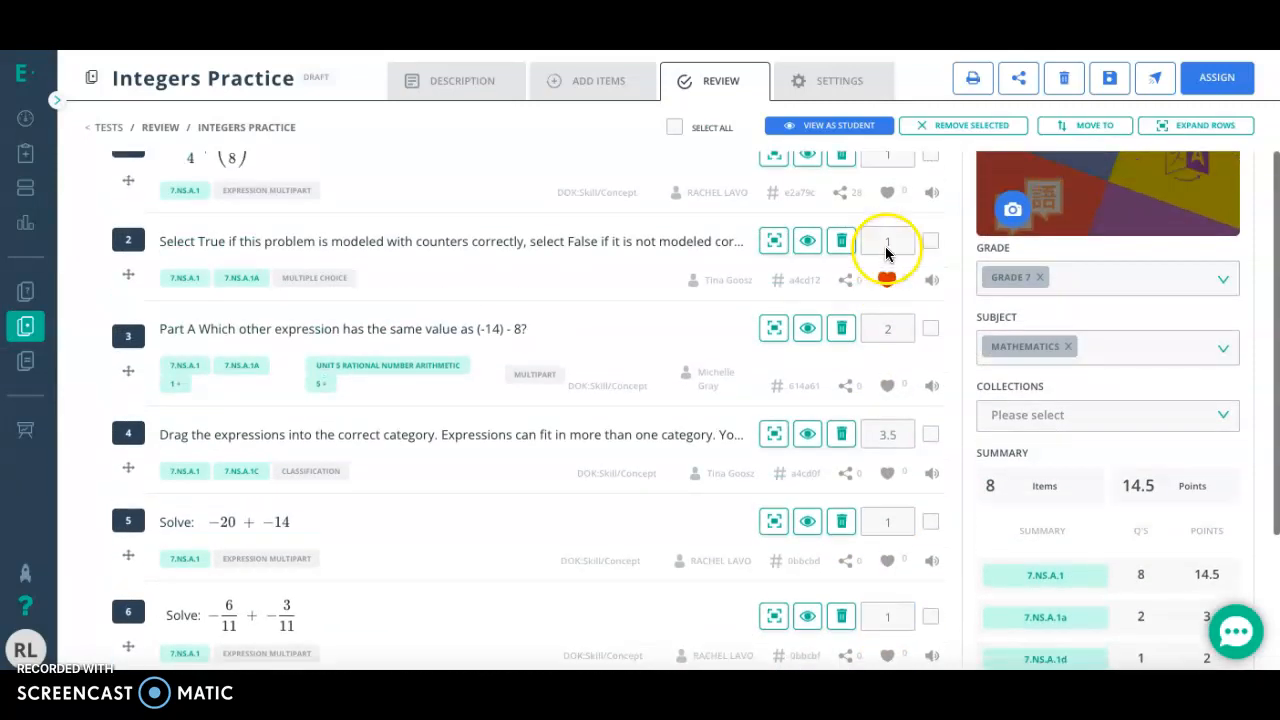
pyautogui.scroll(1, 885, 253)
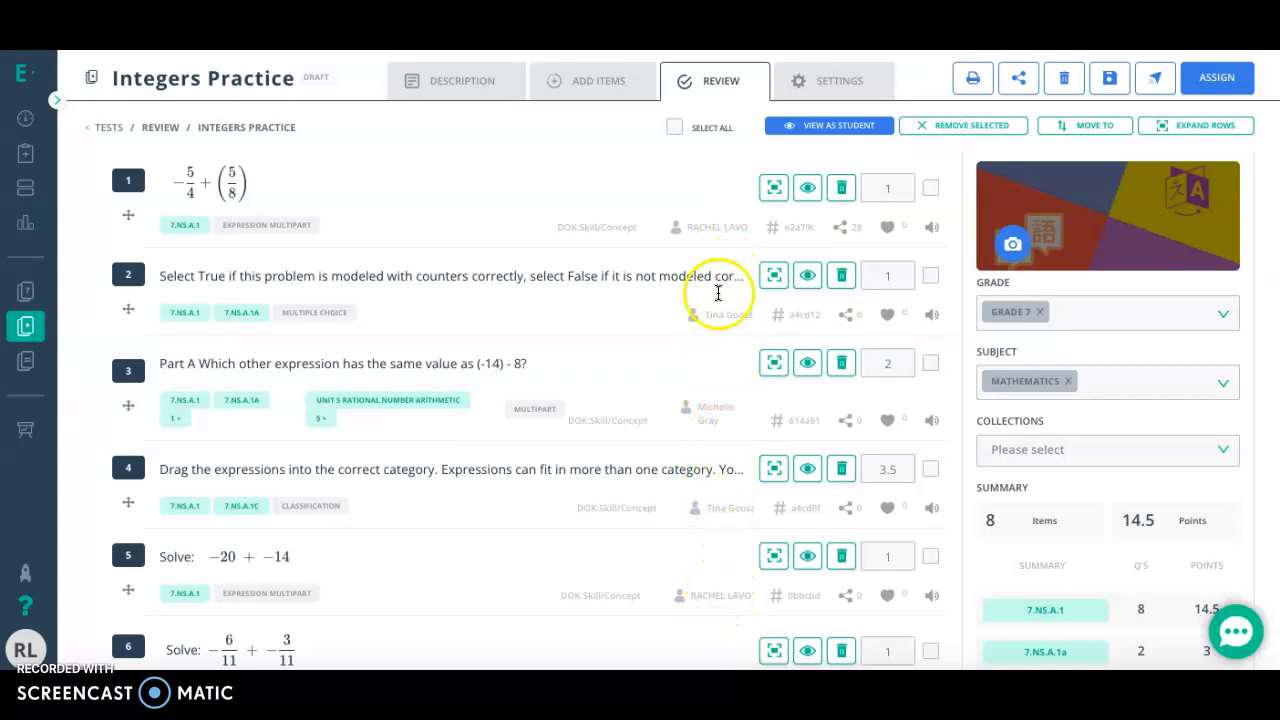
pyautogui.scroll(-1, 502, 446)
pyautogui.scroll(-3, 502, 446)
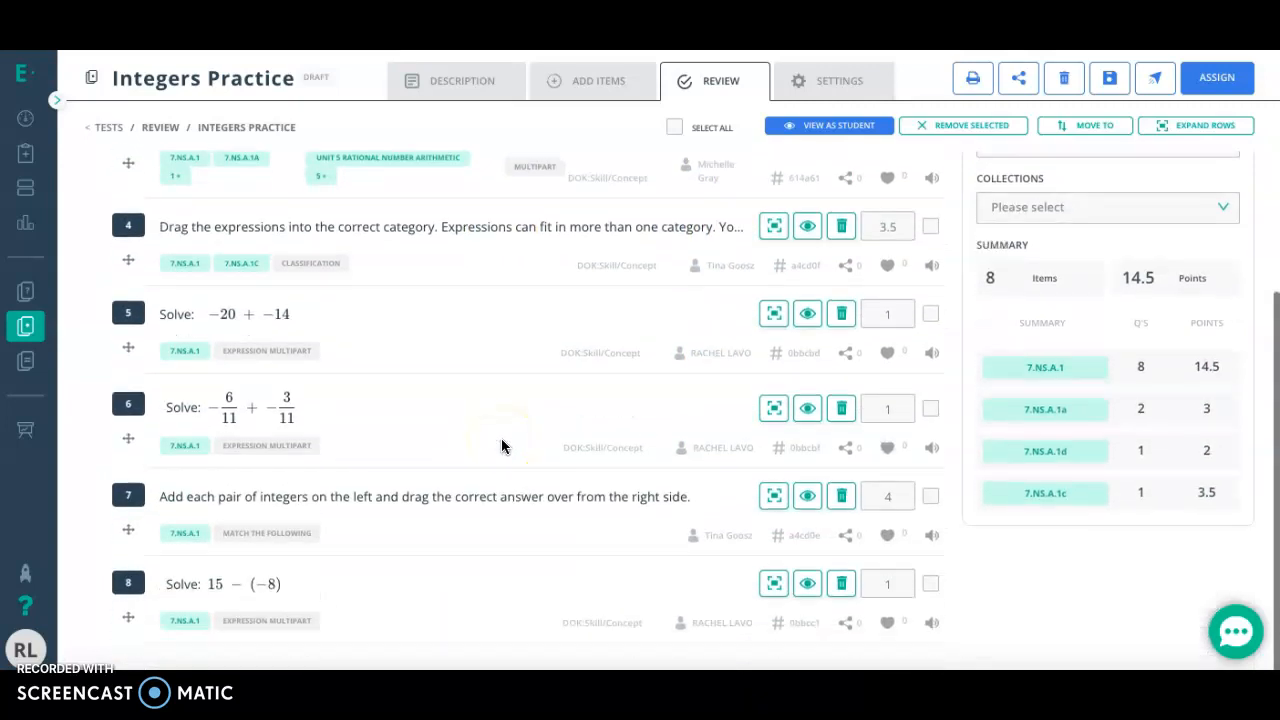
pyautogui.scroll(1, 502, 446)
pyautogui.scroll(3, 502, 446)
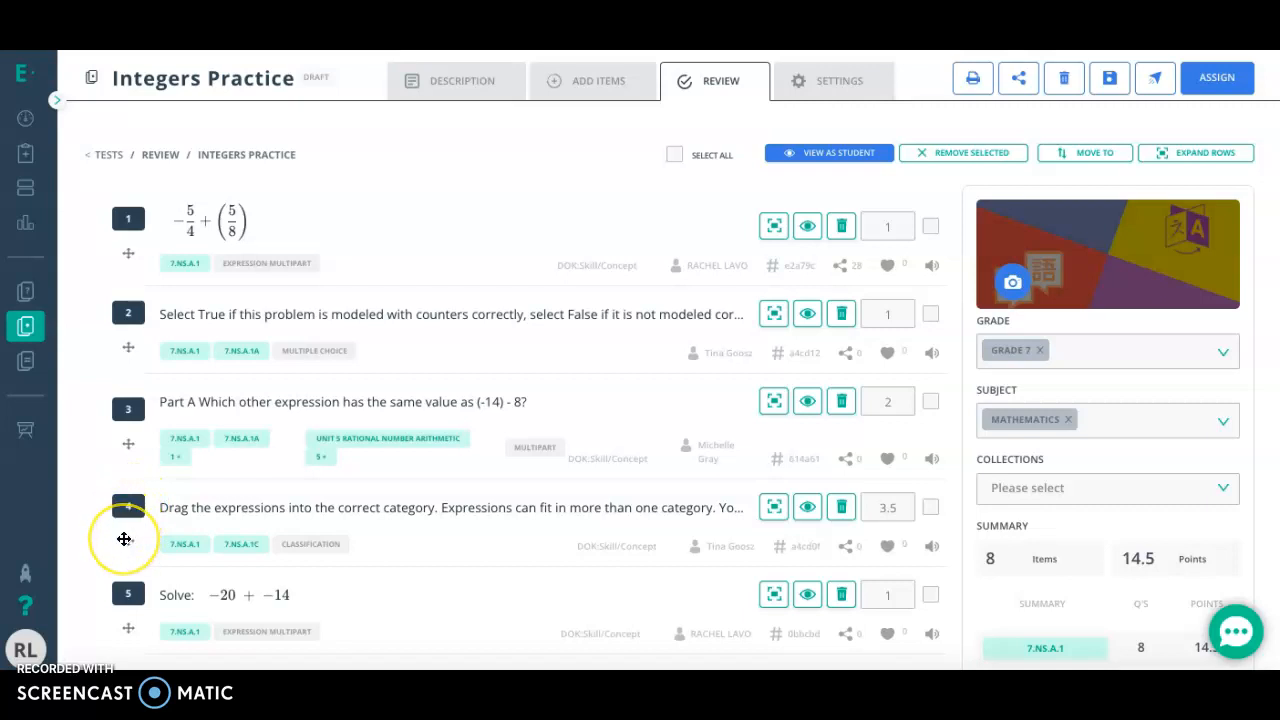
pyautogui.moveTo(125, 525); pyautogui.dragTo(135, 453)
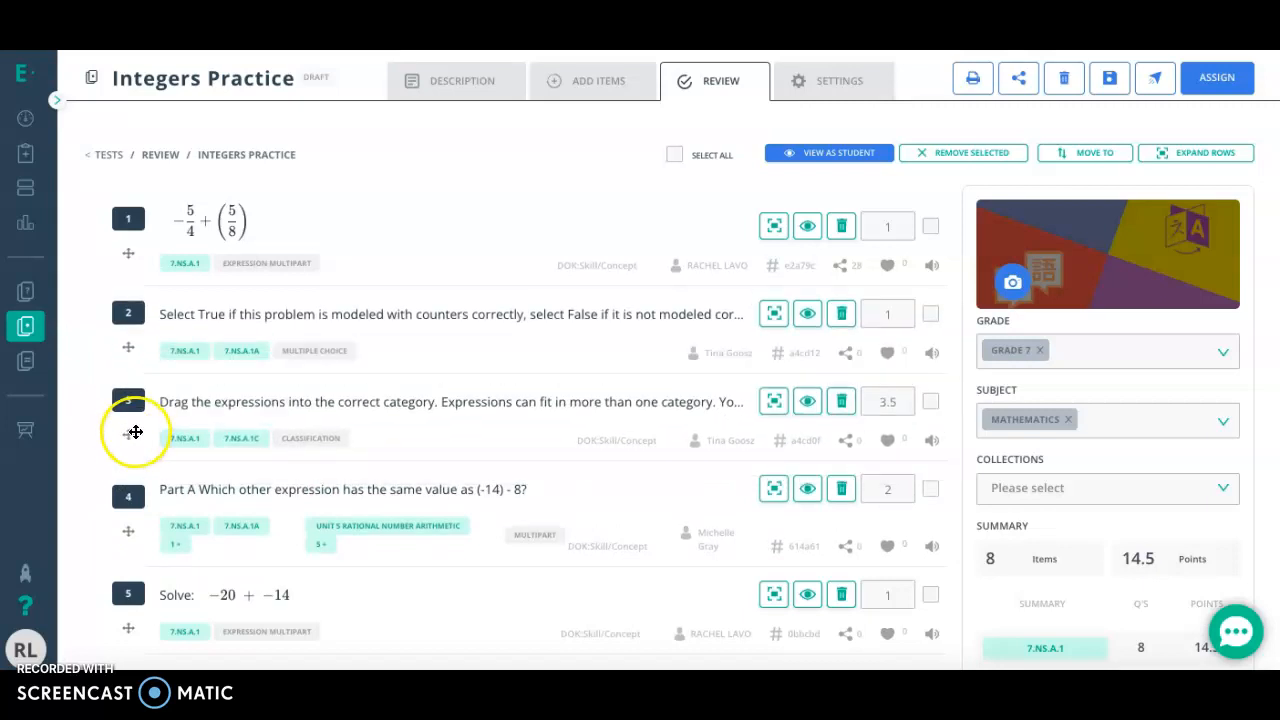
pyautogui.moveTo(130, 435); pyautogui.dragTo(109, 251)
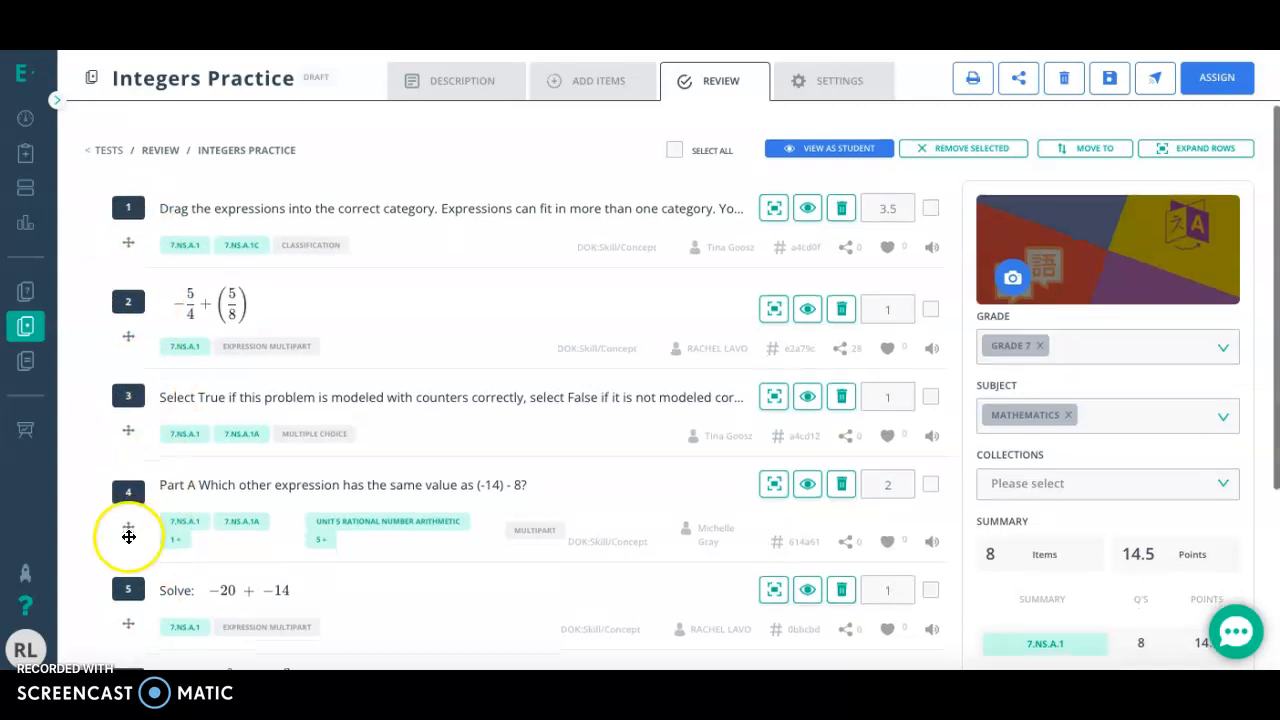
# - Move the two-part (-14) - 8 question above the True/False counters question, and "Solve: −6/11 + −3/11" above "Solve: −20 + −14"
pyautogui.scroll(-2, 126, 531)
pyautogui.moveTo(128, 537); pyautogui.dragTo(120, 358)
pyautogui.moveTo(126, 477); pyautogui.dragTo(128, 252)
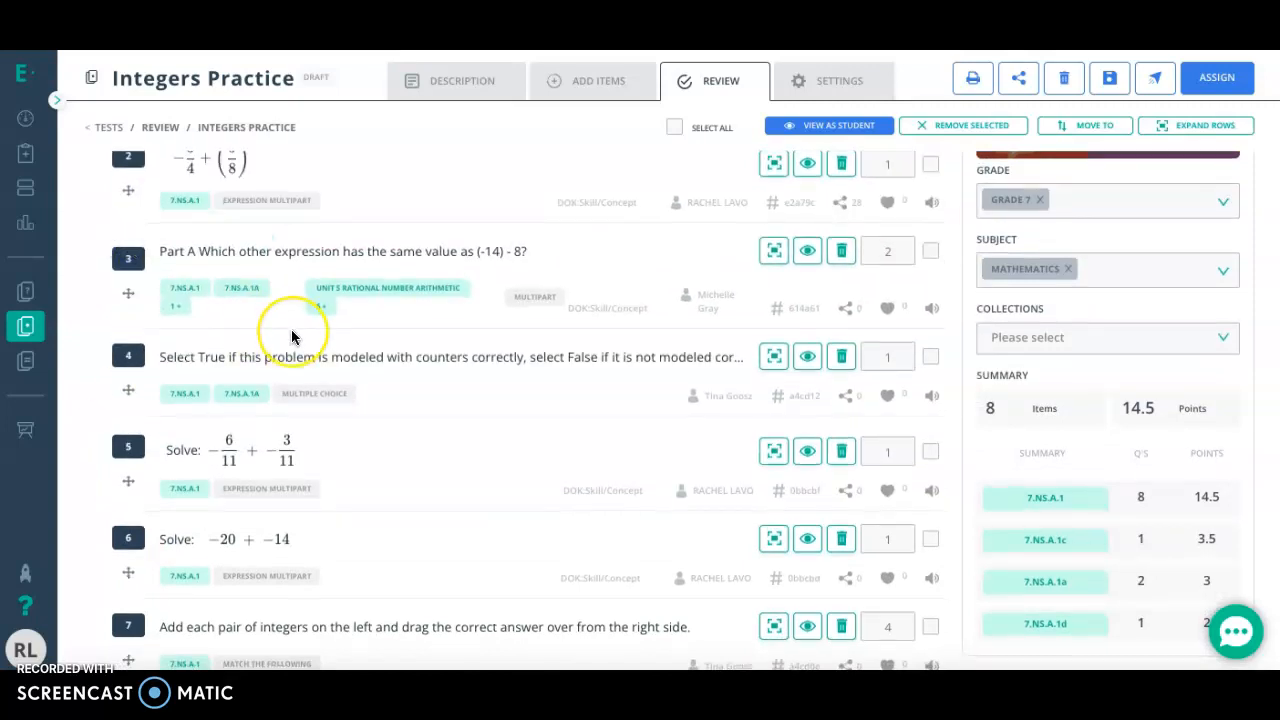
# - Expand the first question in the list, examine its categories and correct answers, and collapse it again
pyautogui.scroll(-2, 292, 335)
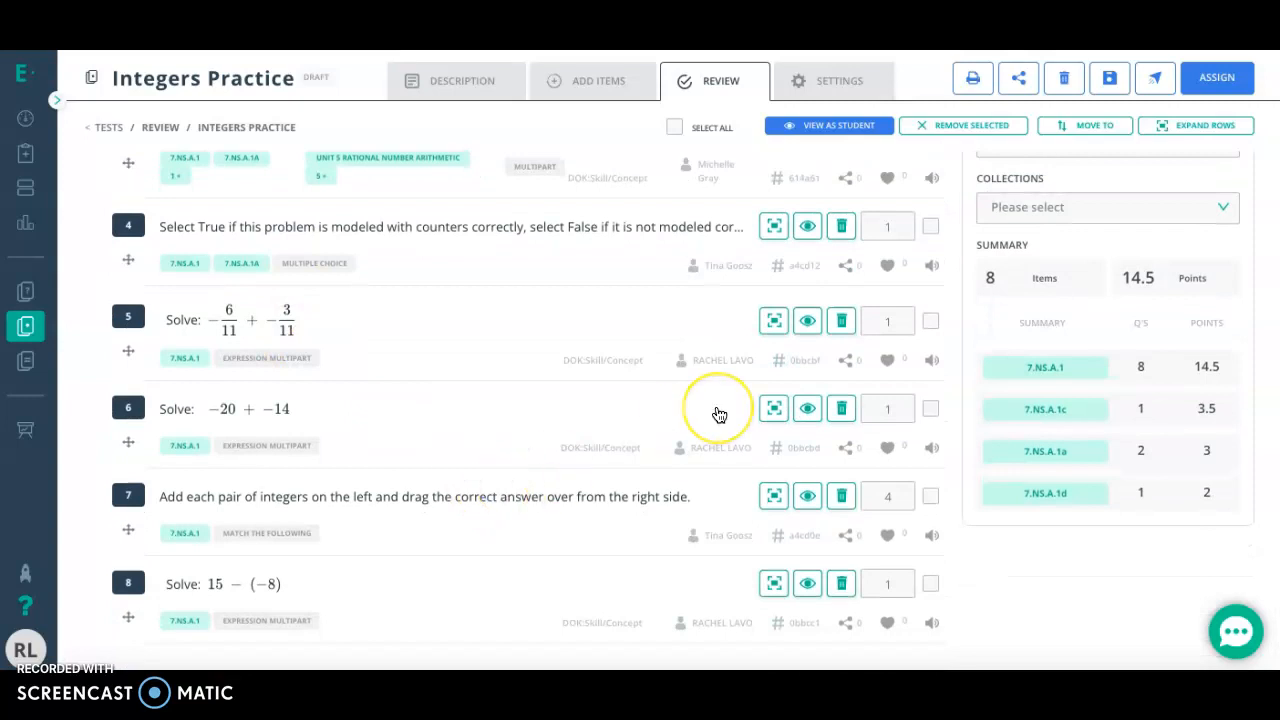
pyautogui.scroll(2, 716, 414)
pyautogui.scroll(2, 718, 414)
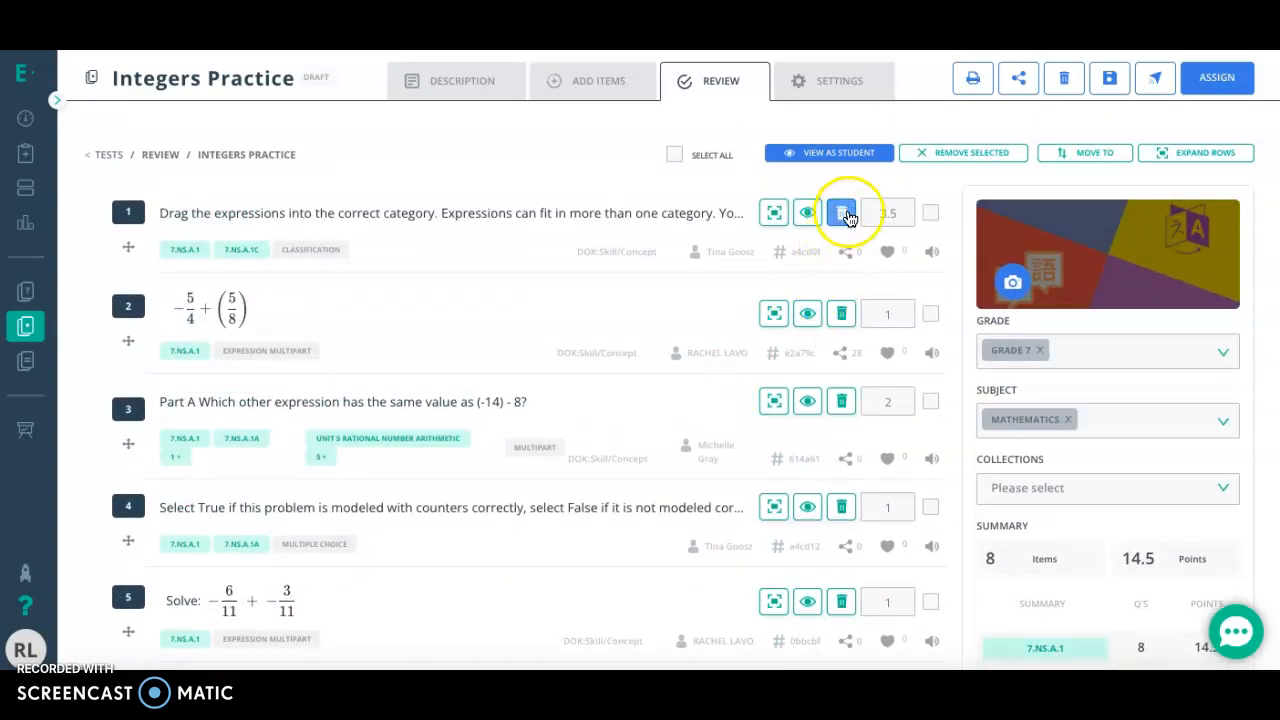
pyautogui.click(772, 217)
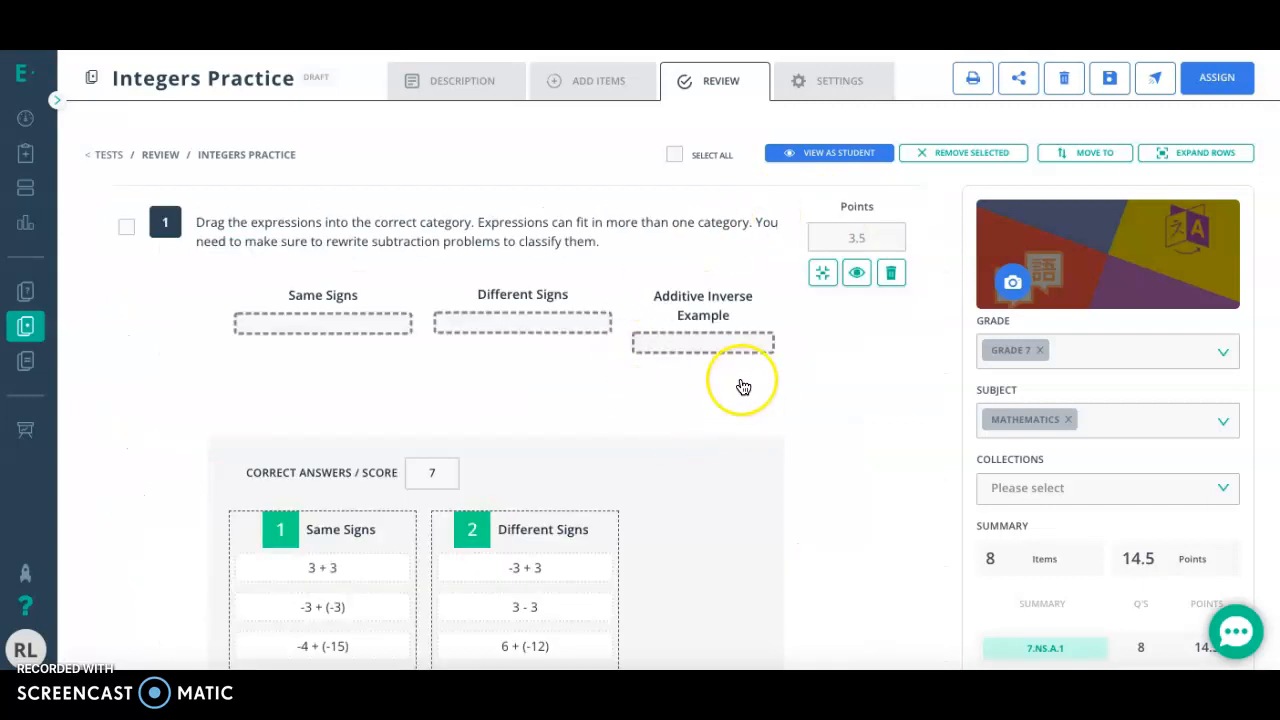
pyautogui.scroll(-5, 737, 386)
pyautogui.scroll(-1, 743, 387)
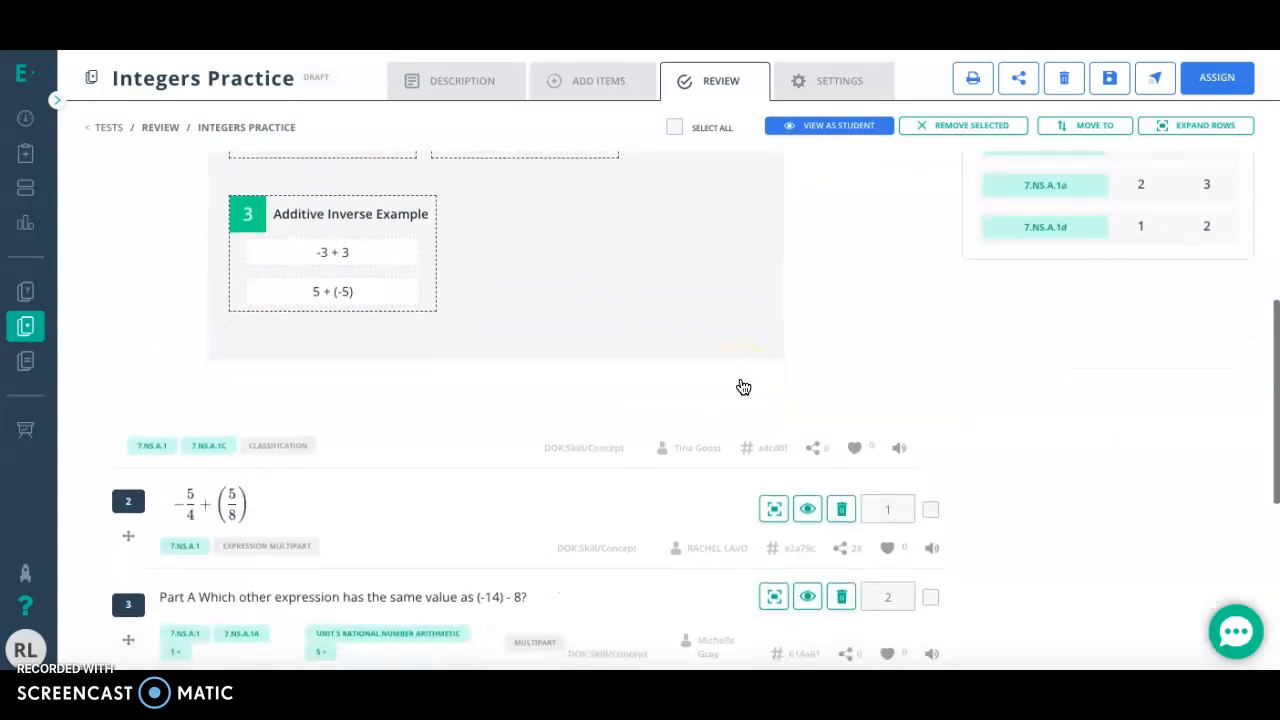
pyautogui.scroll(5, 743, 387)
pyautogui.scroll(1, 743, 387)
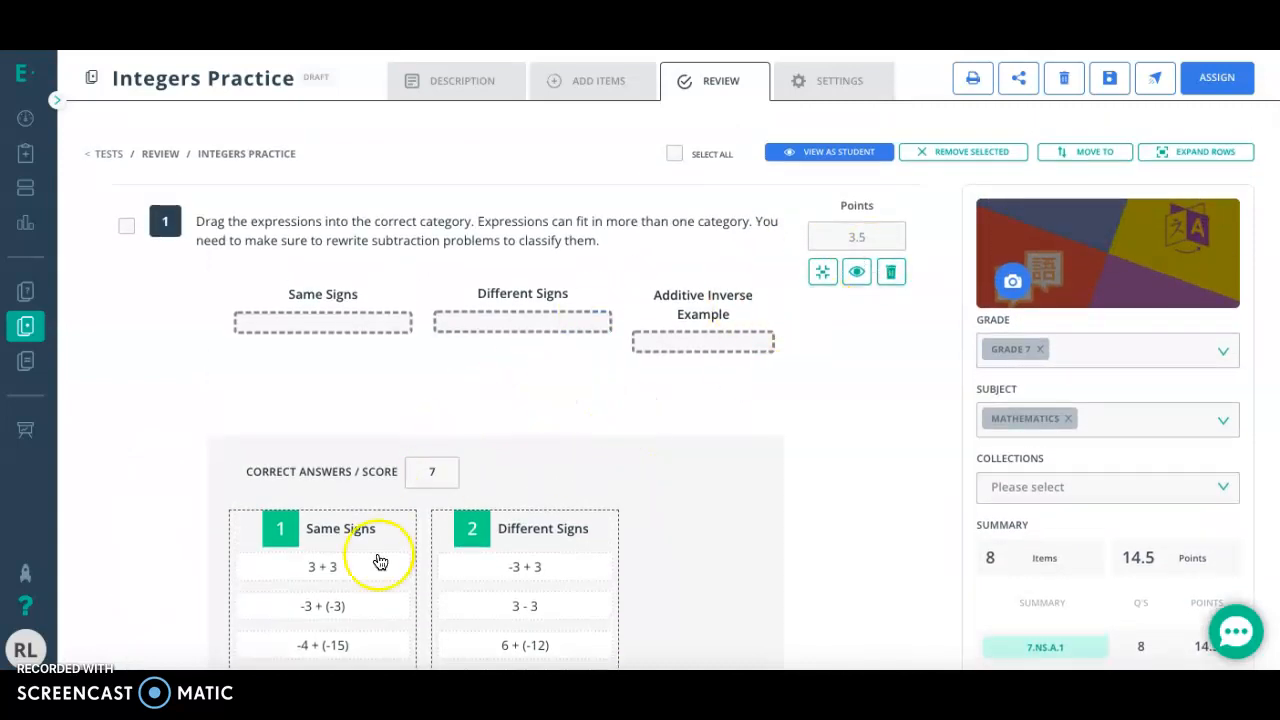
pyautogui.scroll(-2, 460, 566)
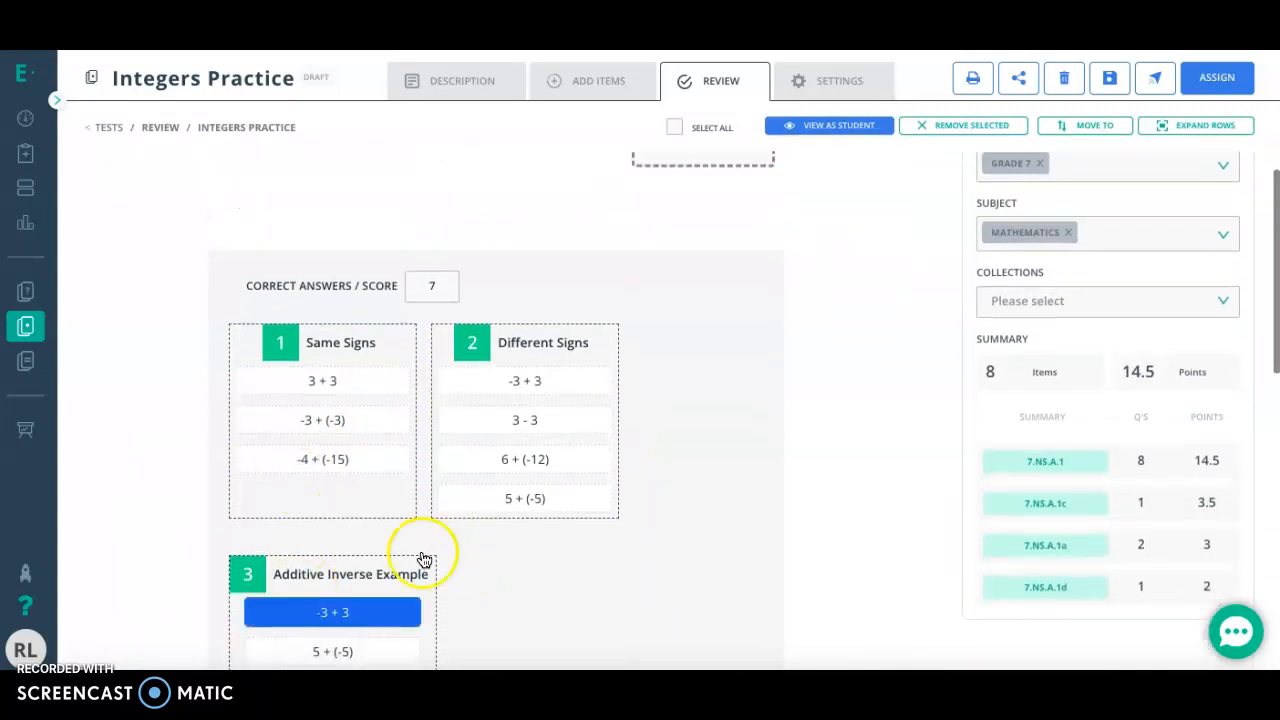
pyautogui.scroll(2, 668, 390)
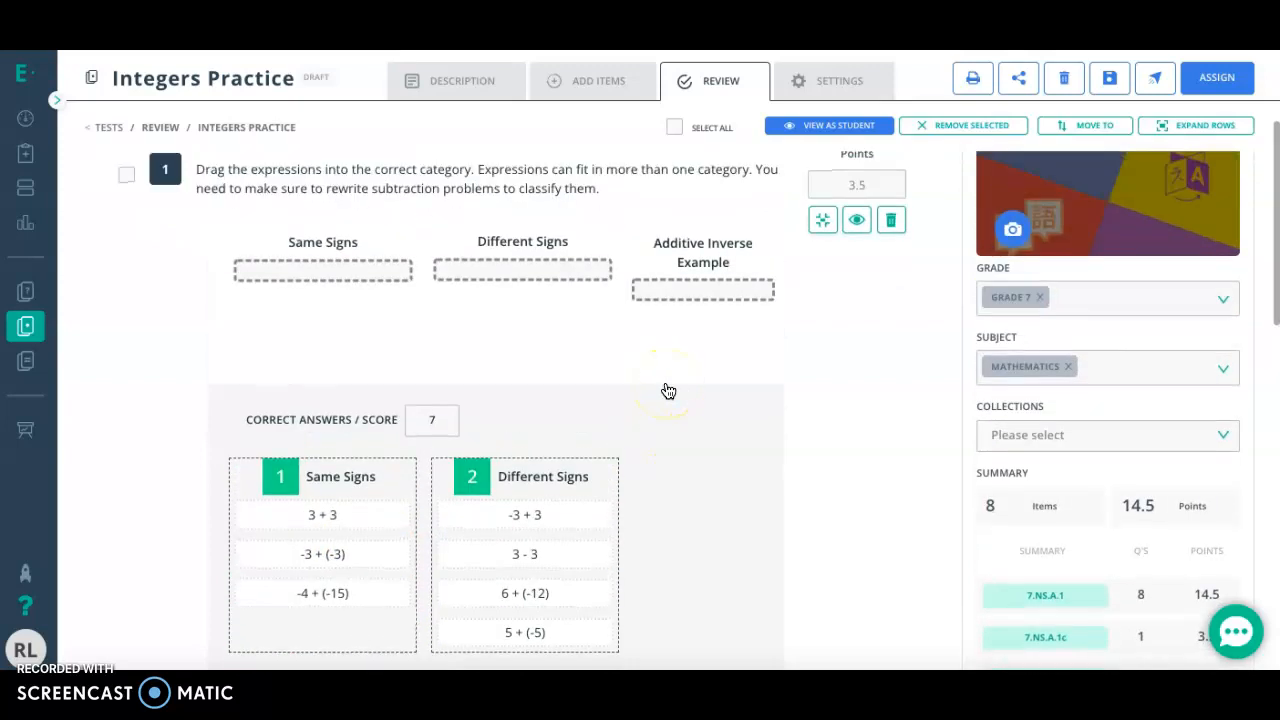
pyautogui.click(822, 220)
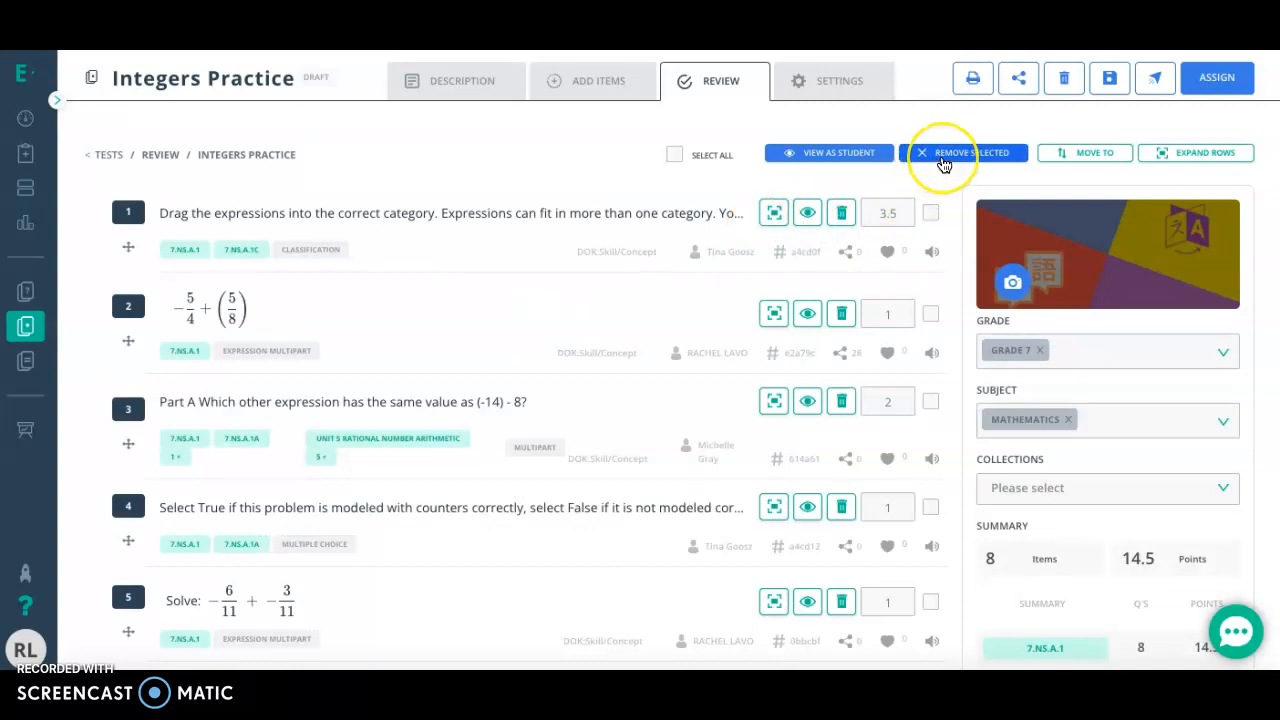
pyautogui.click(927, 213)
pyautogui.click(930, 314)
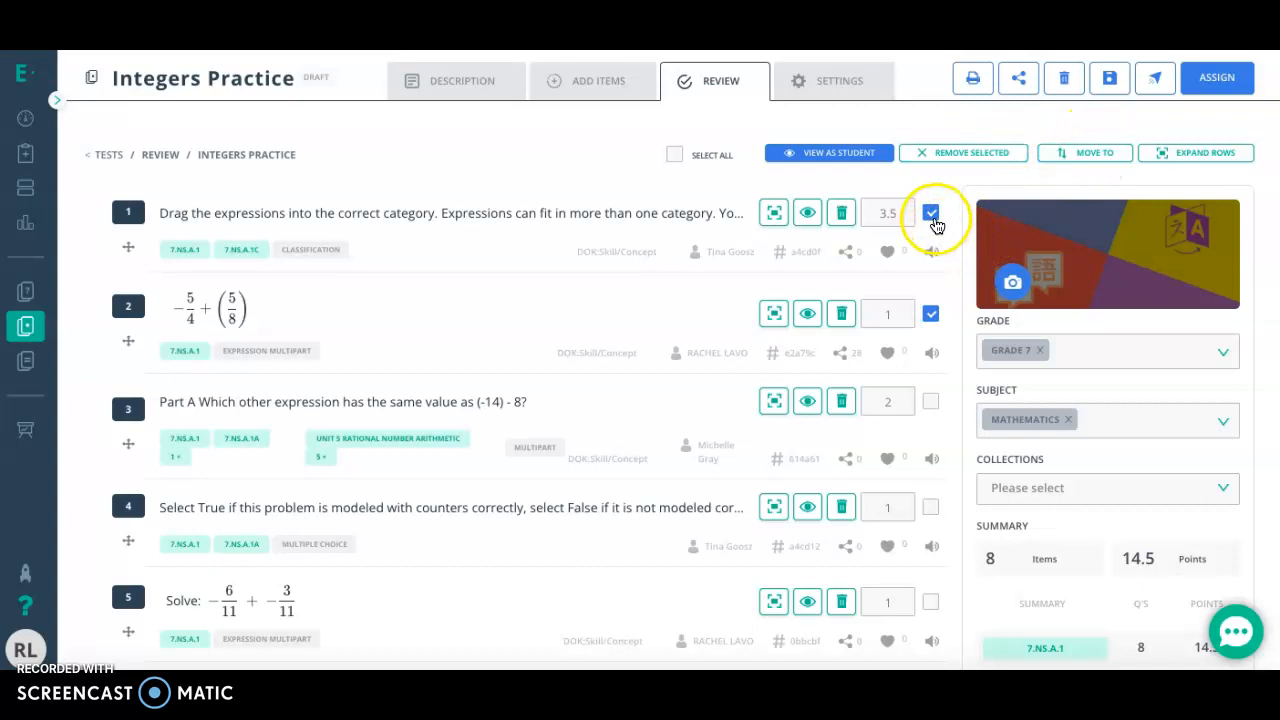
pyautogui.click(928, 316)
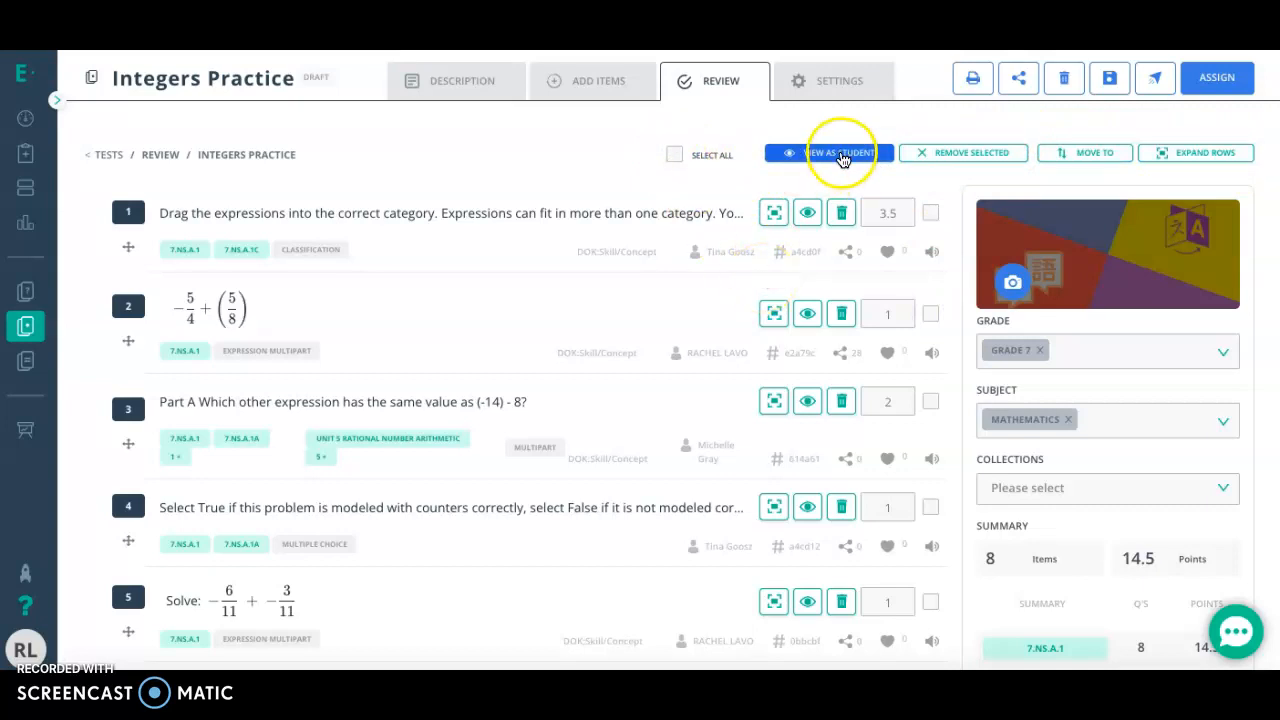
# - View the test as a student, go through the first five questions, and return to the review list
pyautogui.click(838, 153)
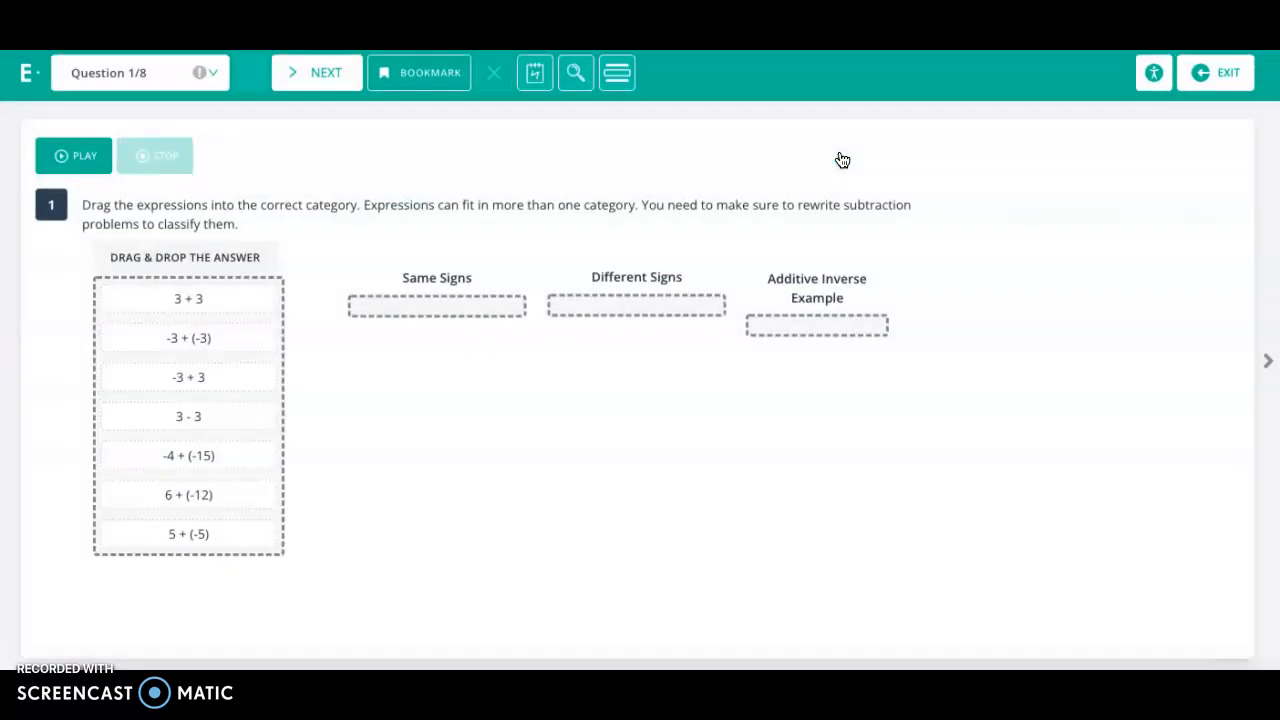
pyautogui.click(316, 78)
pyautogui.click(316, 74)
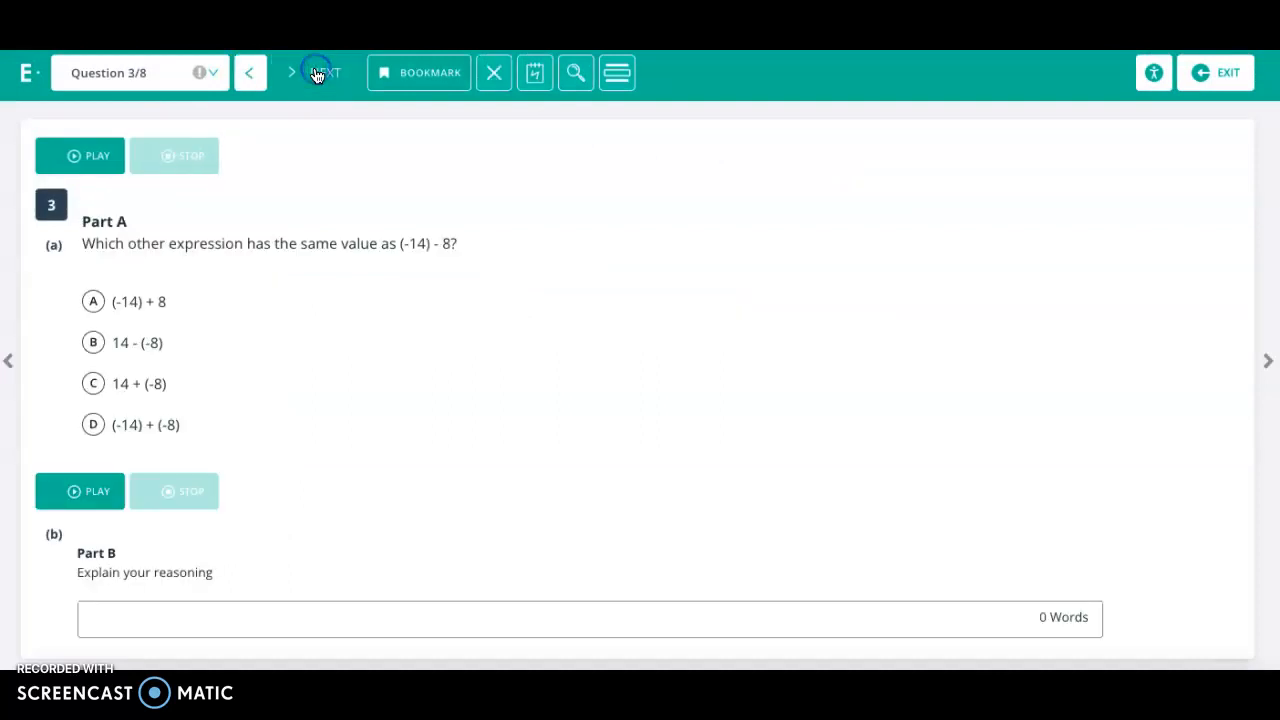
pyautogui.click(316, 74)
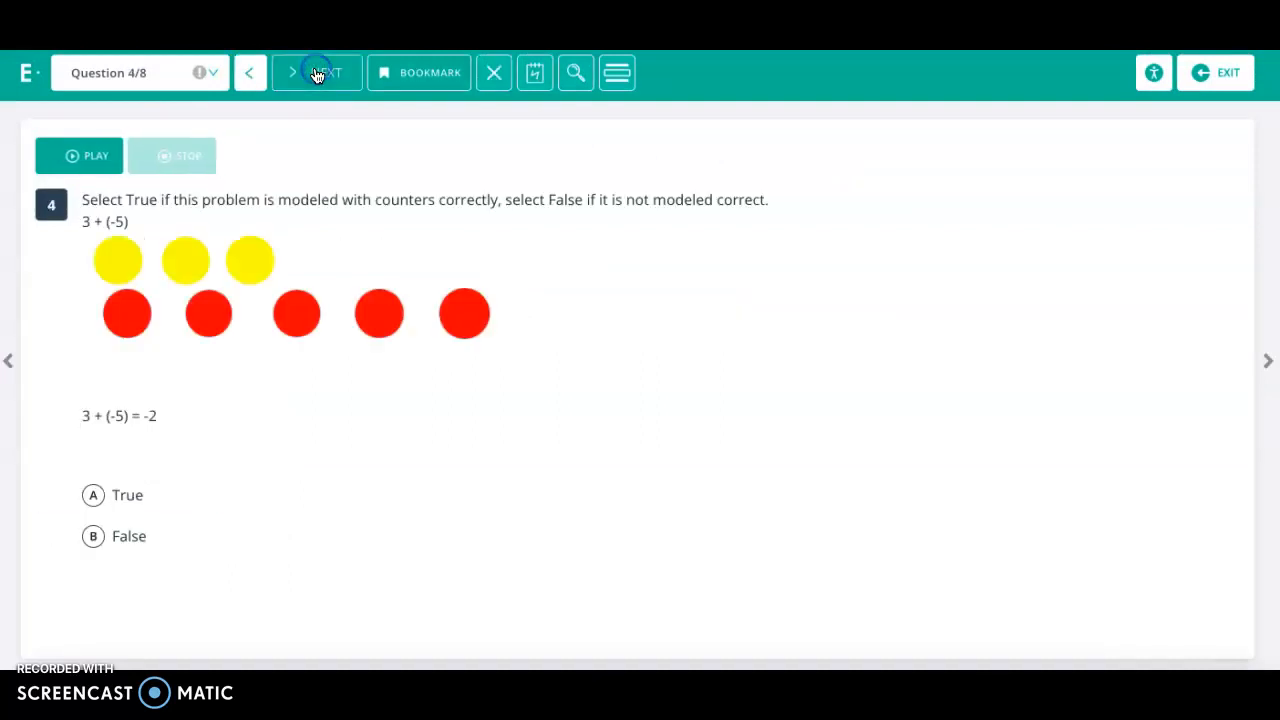
pyautogui.click(316, 74)
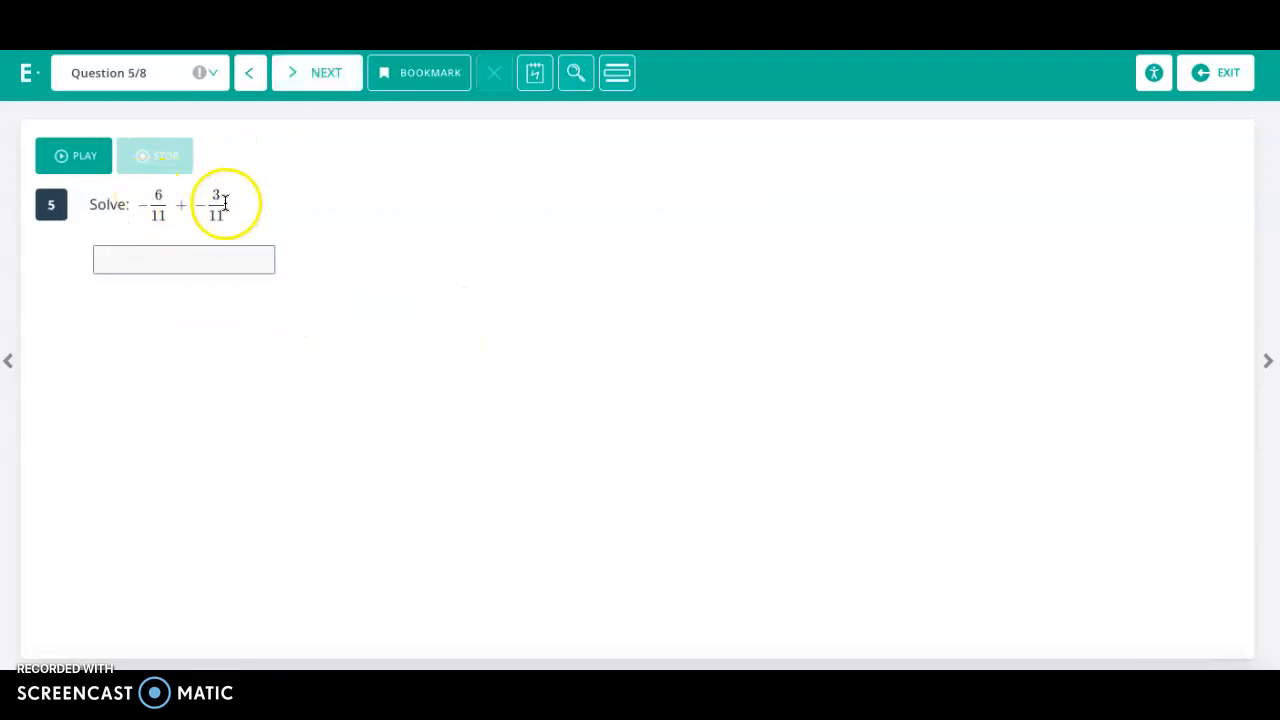
pyautogui.click(1222, 80)
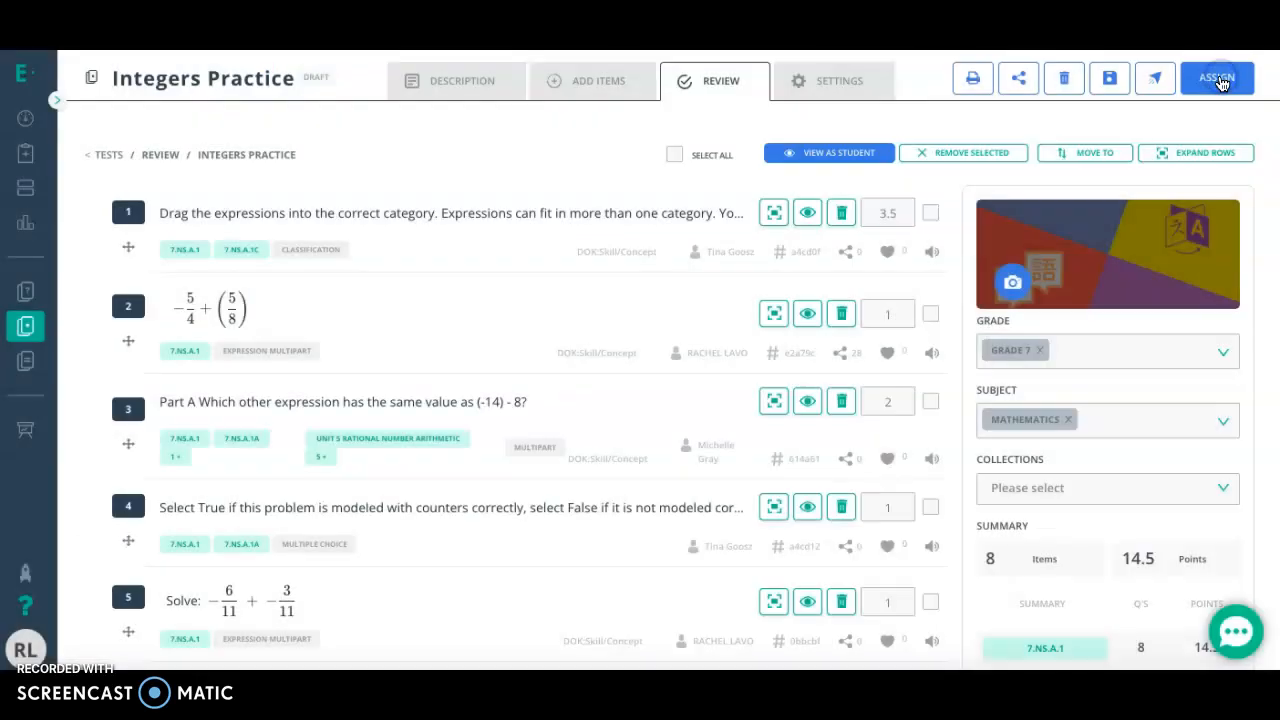
pyautogui.scroll(-3, 777, 422)
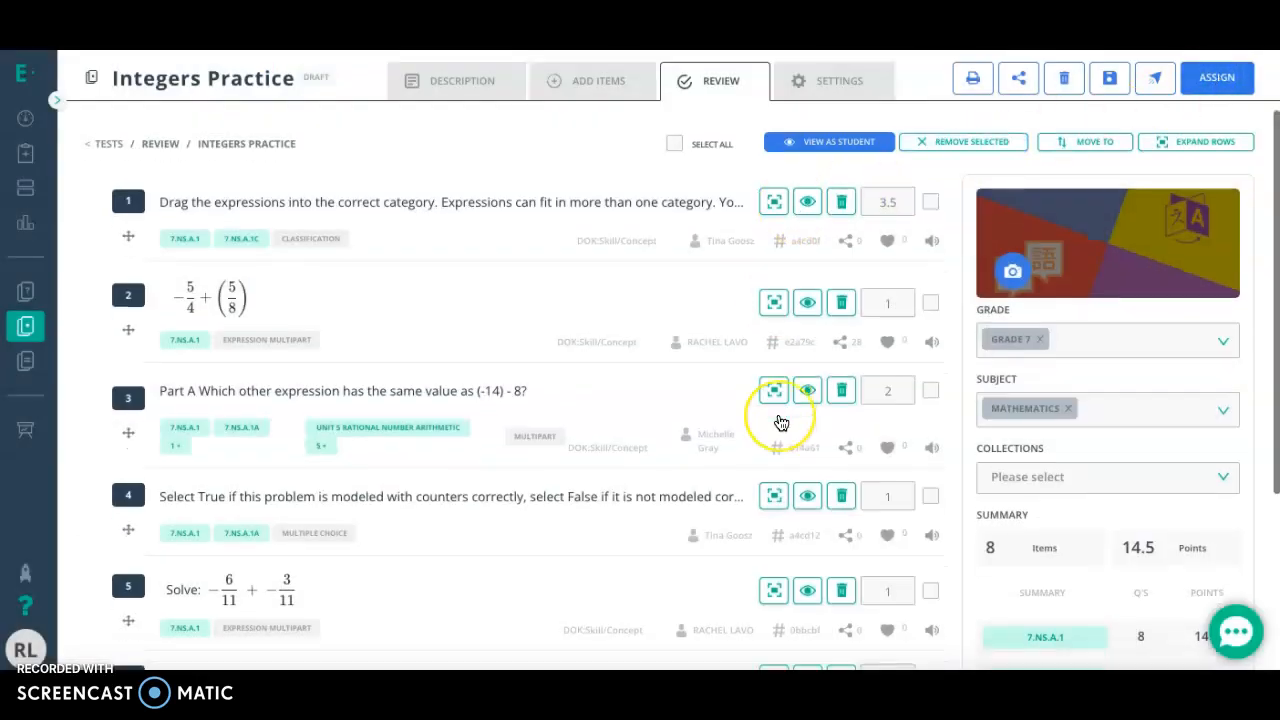
# - Open the test's settings and examine the options for test behavior, score release, evaluation method, attempts and anti-cheating
pyautogui.scroll(3, 777, 420)
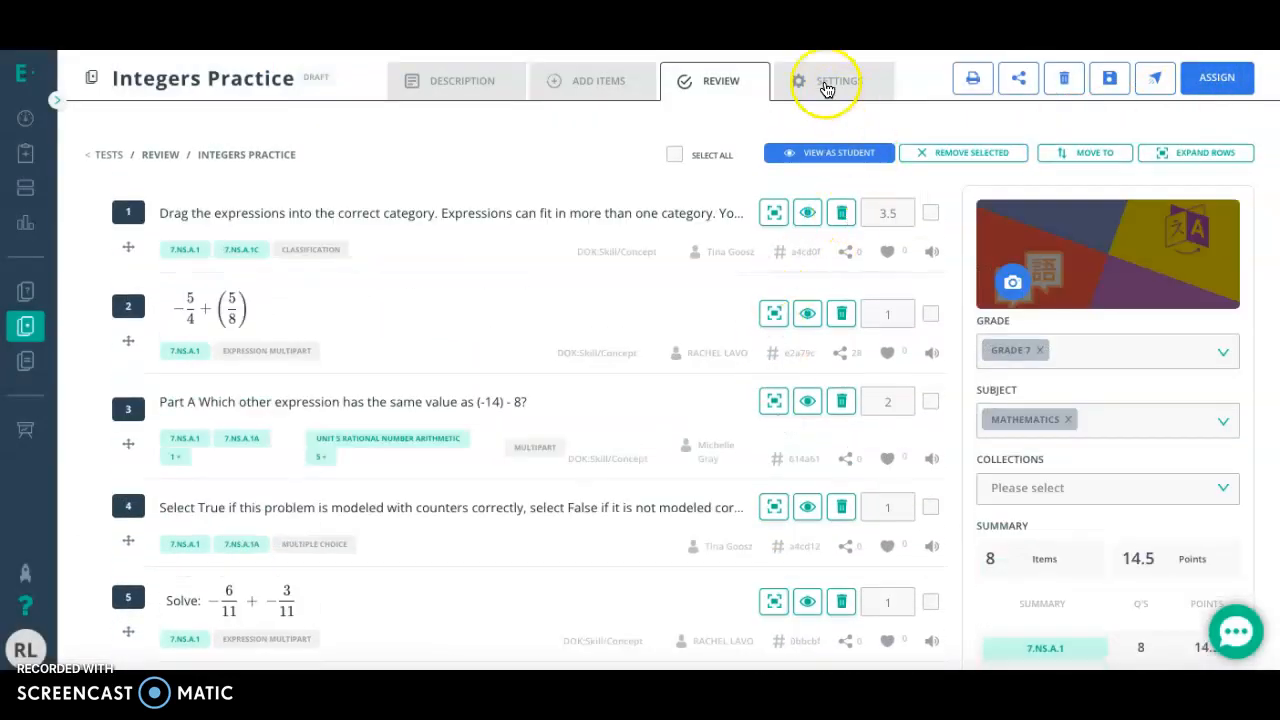
pyautogui.click(826, 86)
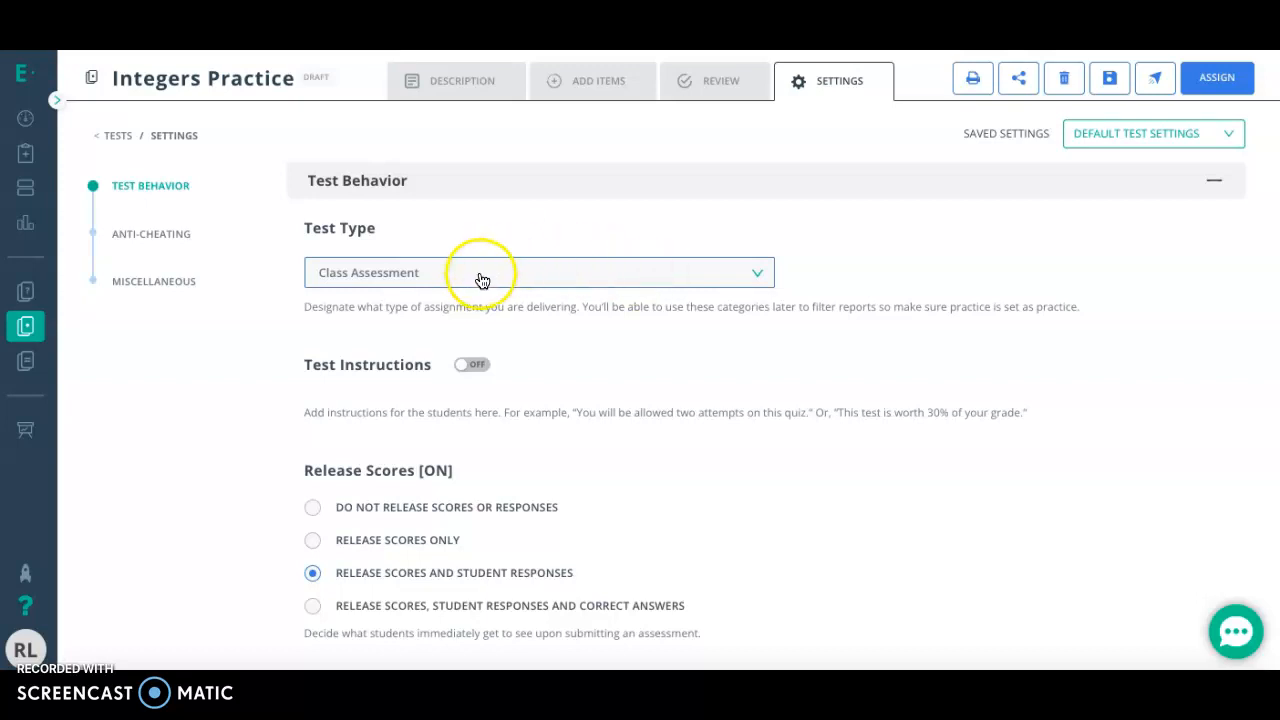
pyautogui.scroll(-2, 491, 395)
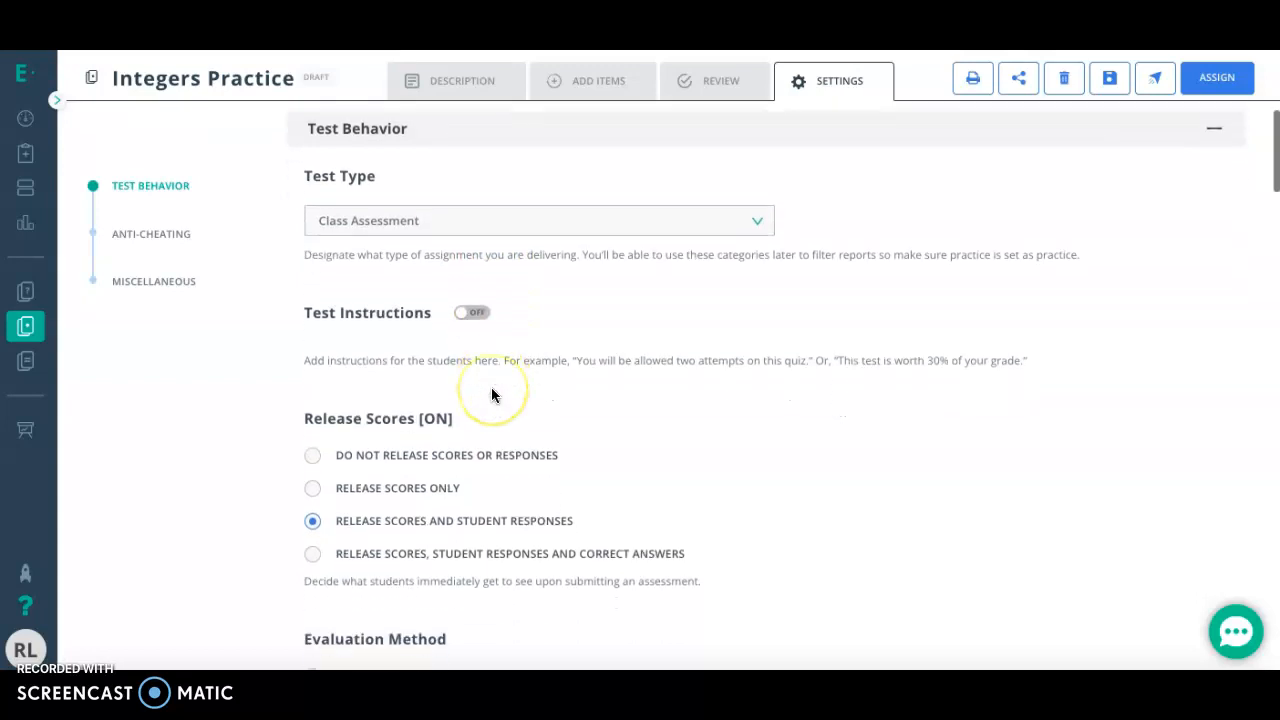
pyautogui.scroll(-3, 491, 395)
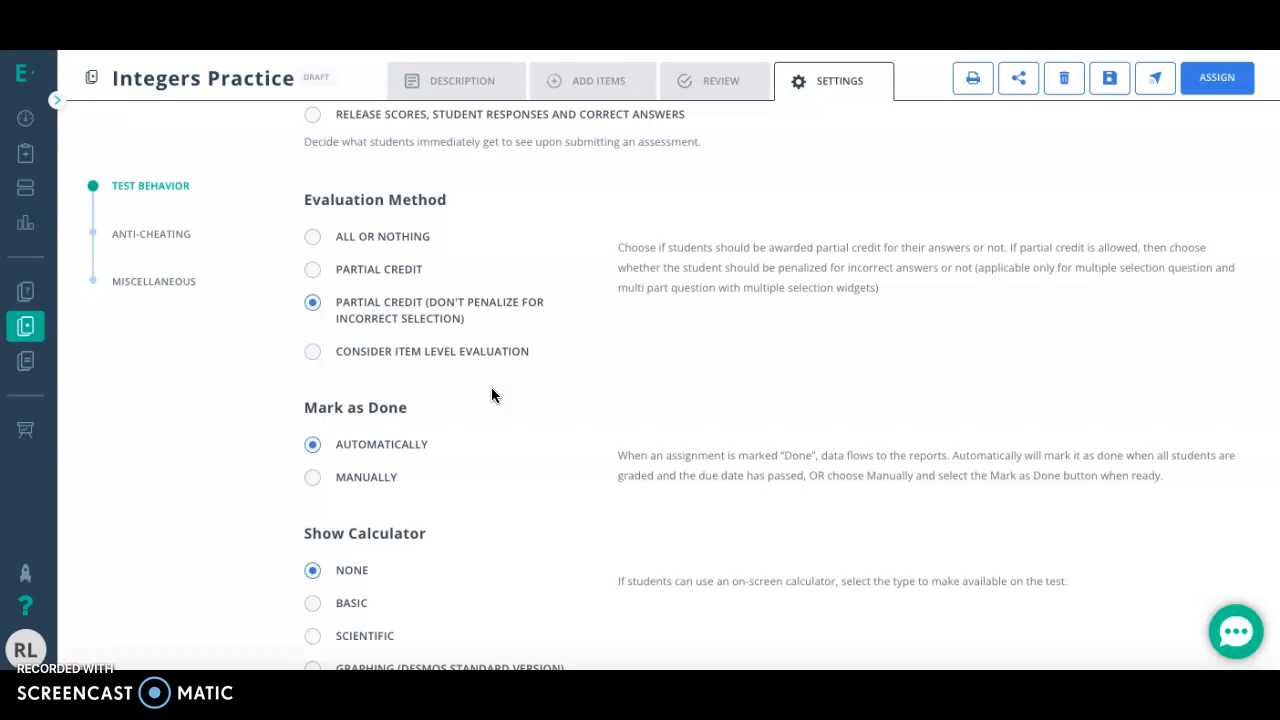
pyautogui.scroll(-3, 491, 395)
pyautogui.scroll(-7, 491, 393)
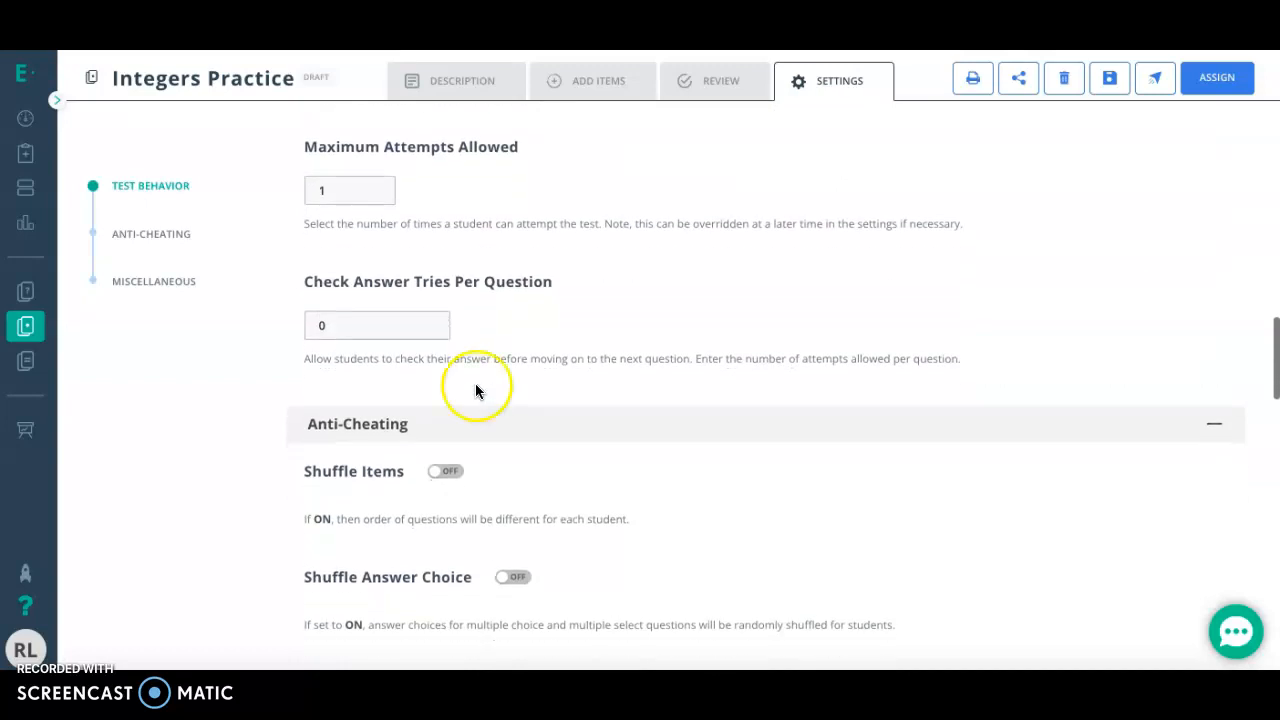
pyautogui.scroll(-3, 501, 440)
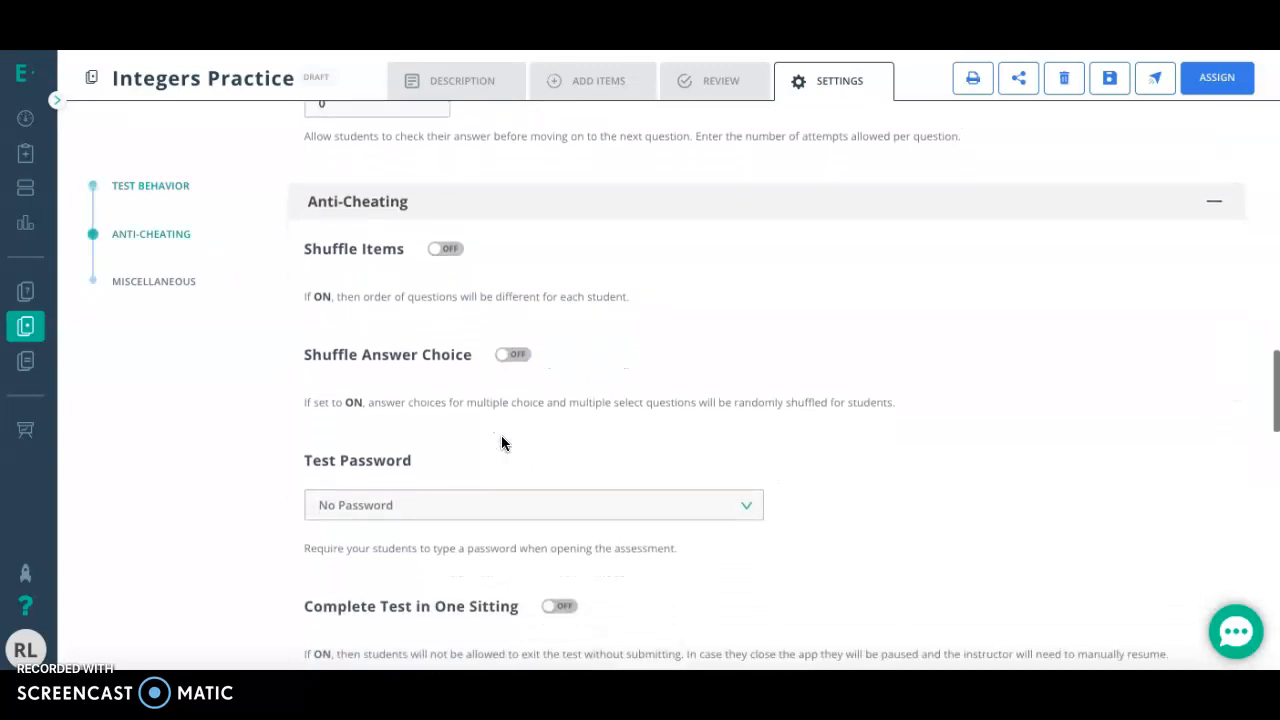
pyautogui.scroll(-2, 501, 440)
pyautogui.scroll(-3, 501, 440)
pyautogui.scroll(3, 502, 437)
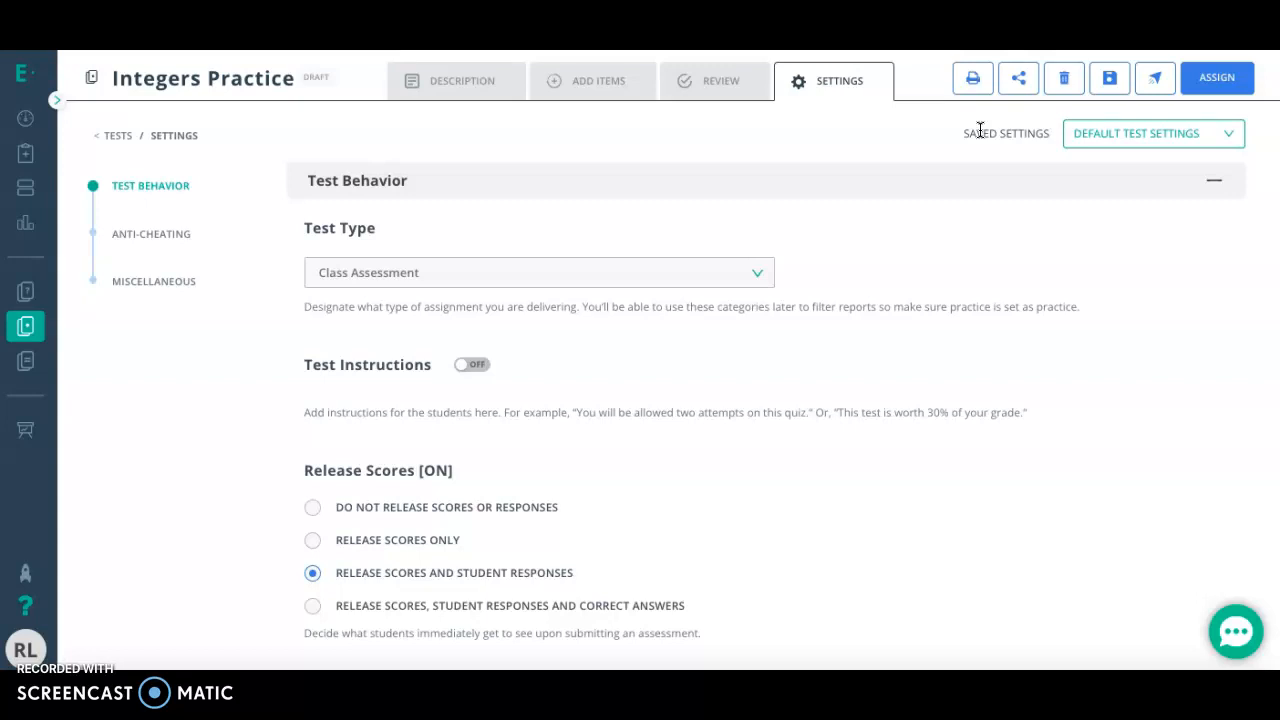
# - Open the print options for the test, look over the available print types, and cancel without printing
pyautogui.click(972, 86)
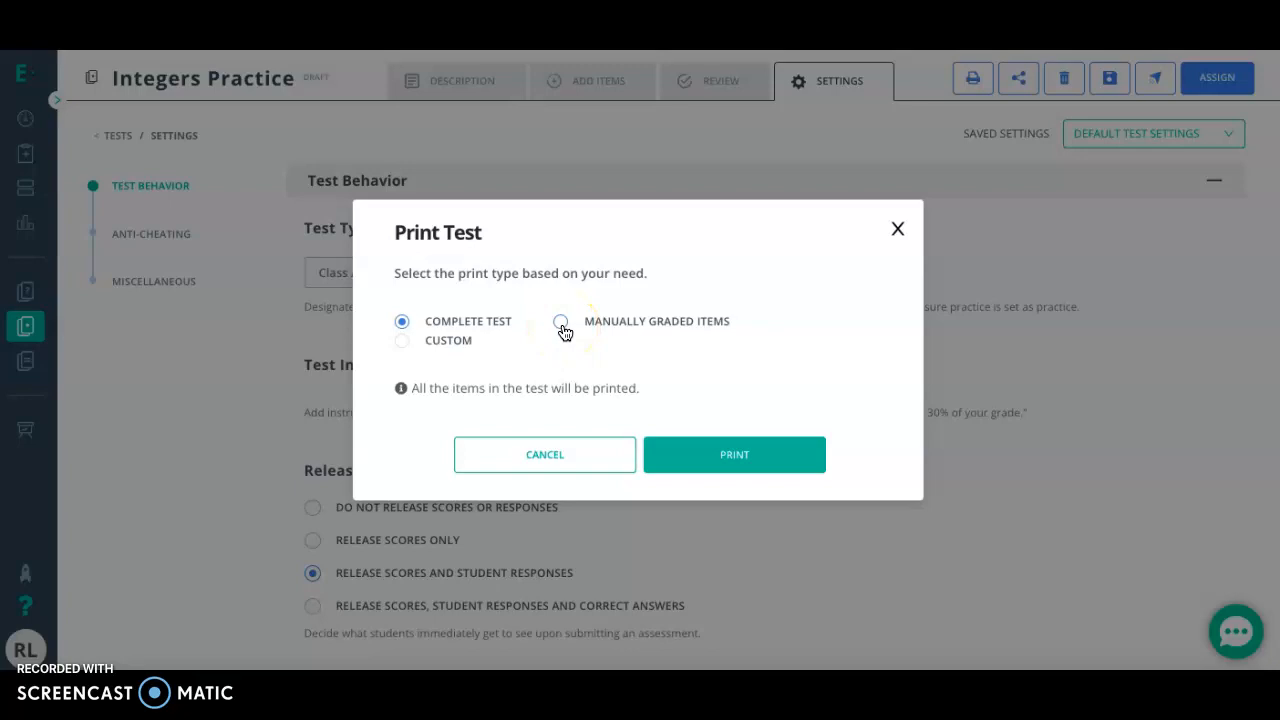
pyautogui.click(405, 342)
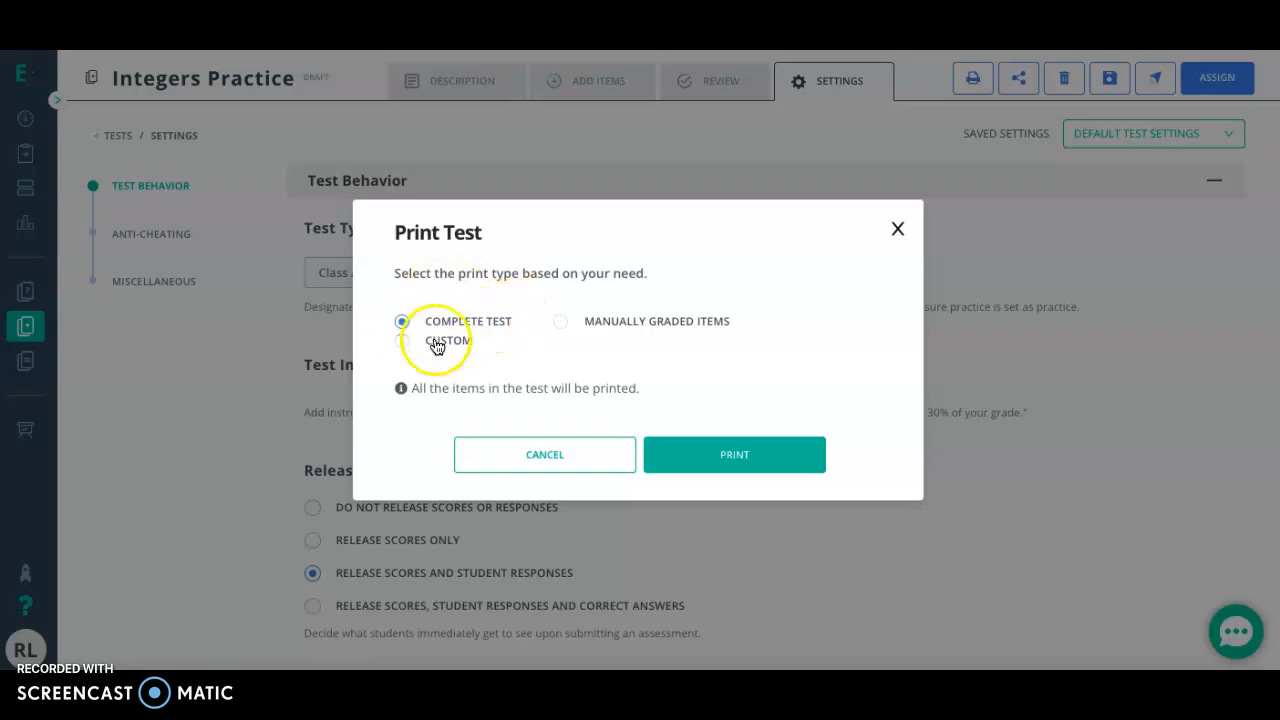
pyautogui.click(543, 452)
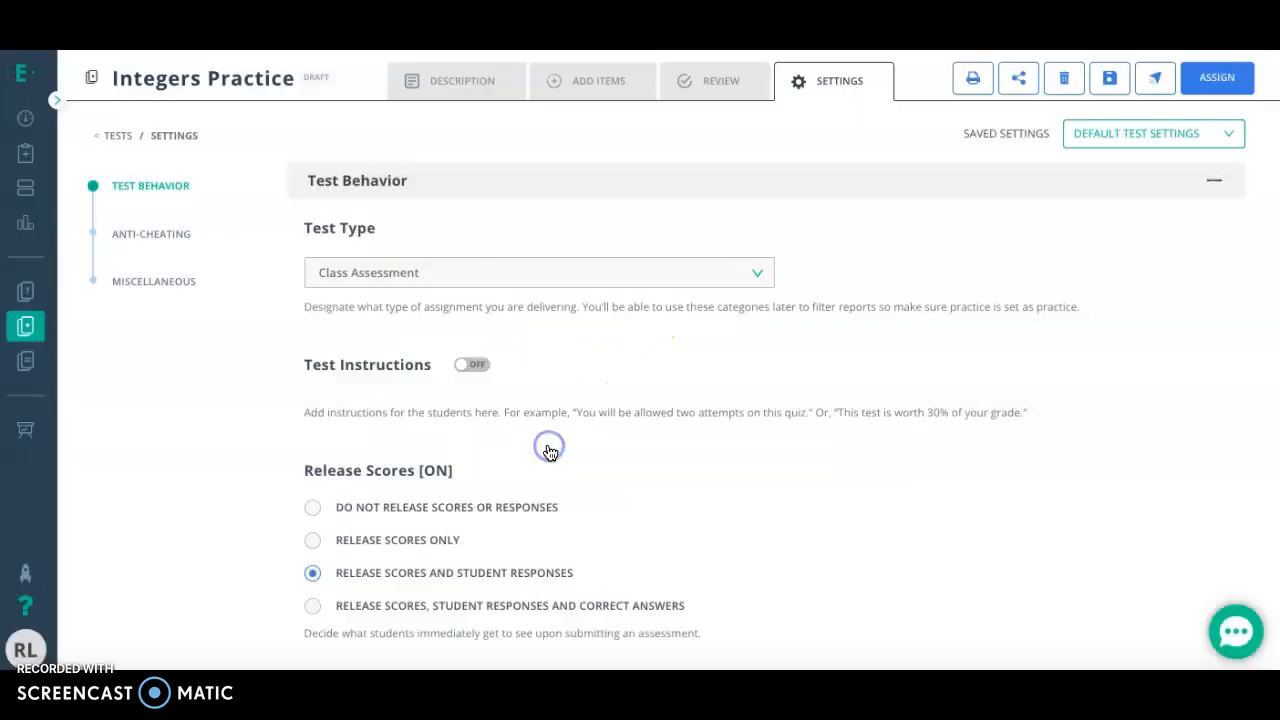
# - Open the co-author sharing dialog, view the available permission levels, and close it without inviting anyone
pyautogui.click(1018, 78)
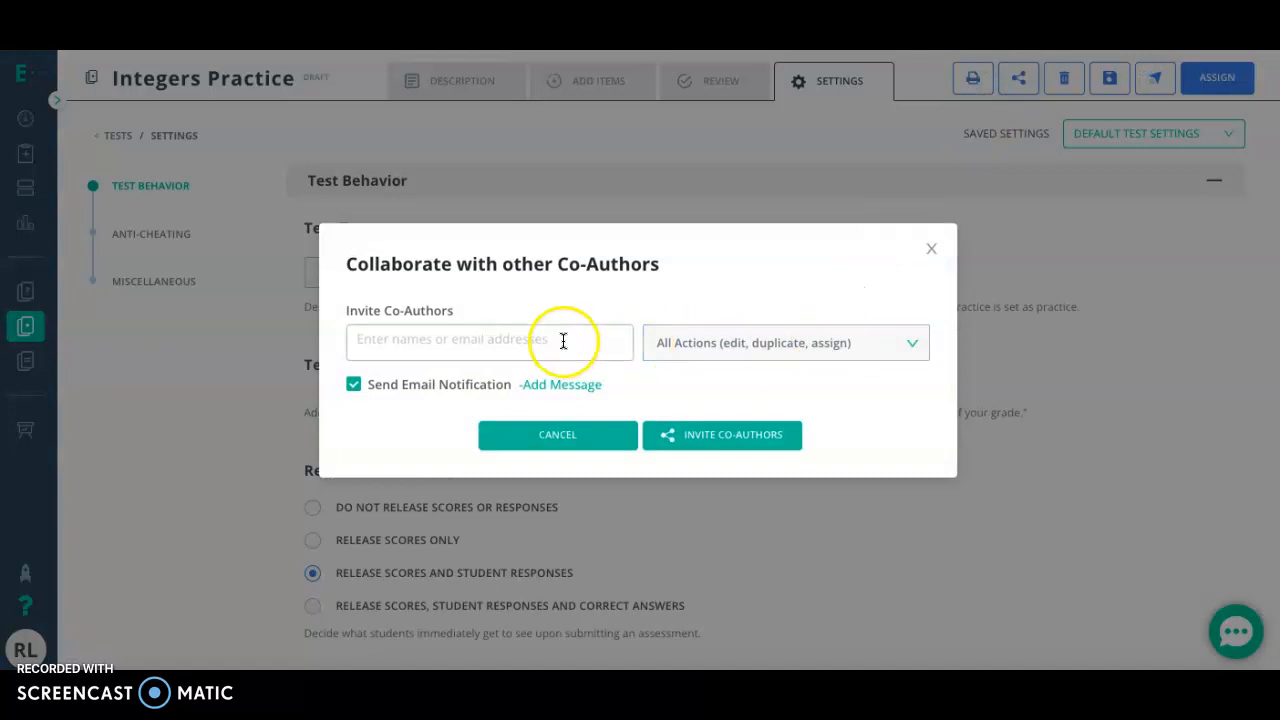
pyautogui.click(563, 341)
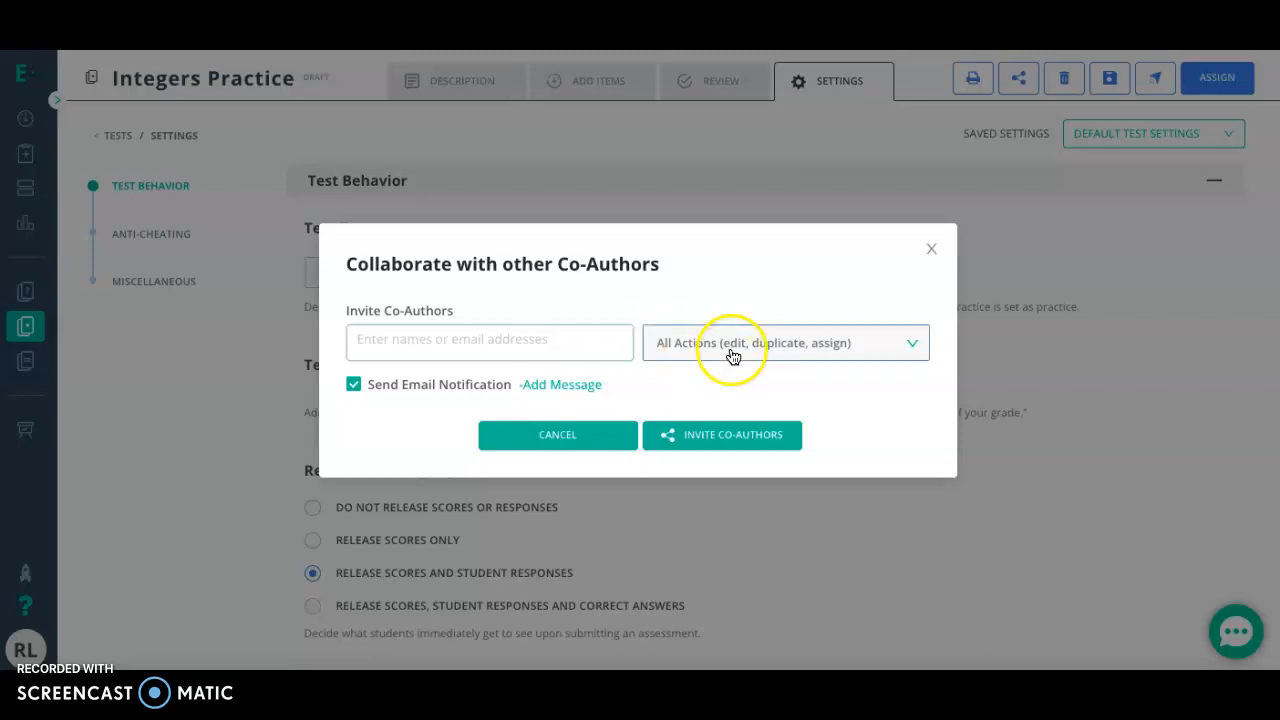
pyautogui.click(777, 345)
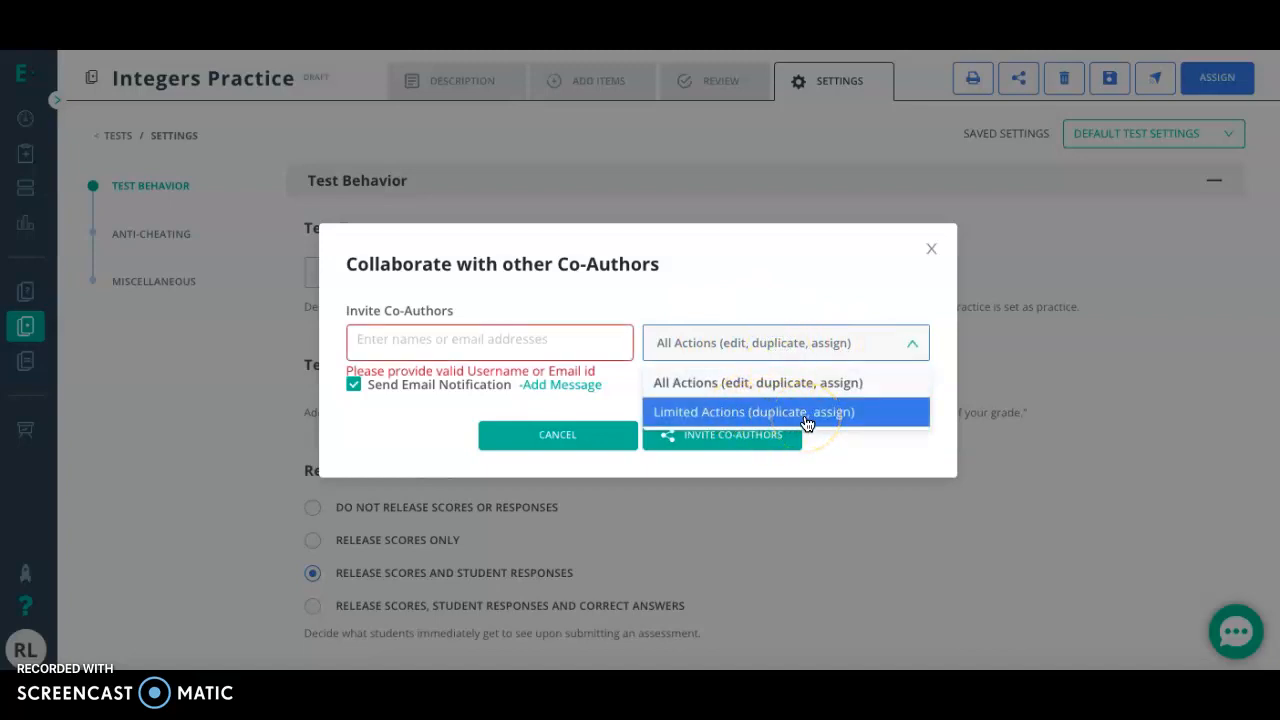
pyautogui.click(866, 443)
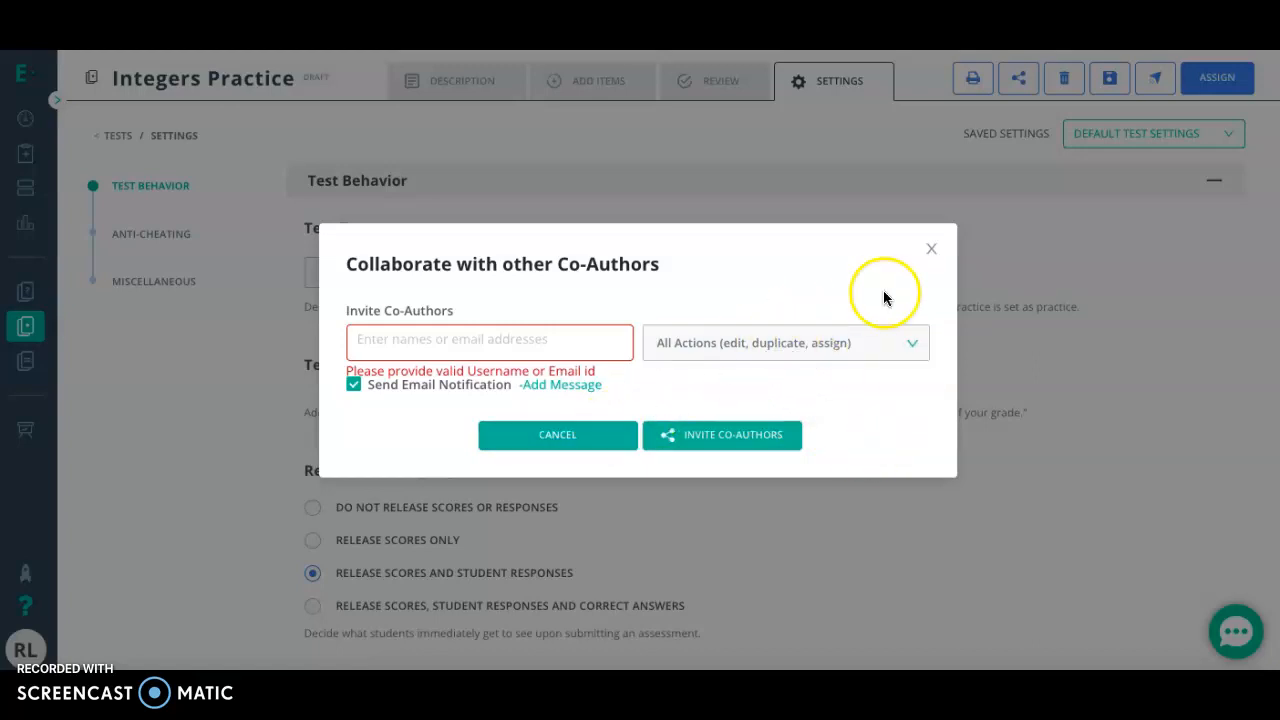
pyautogui.click(929, 253)
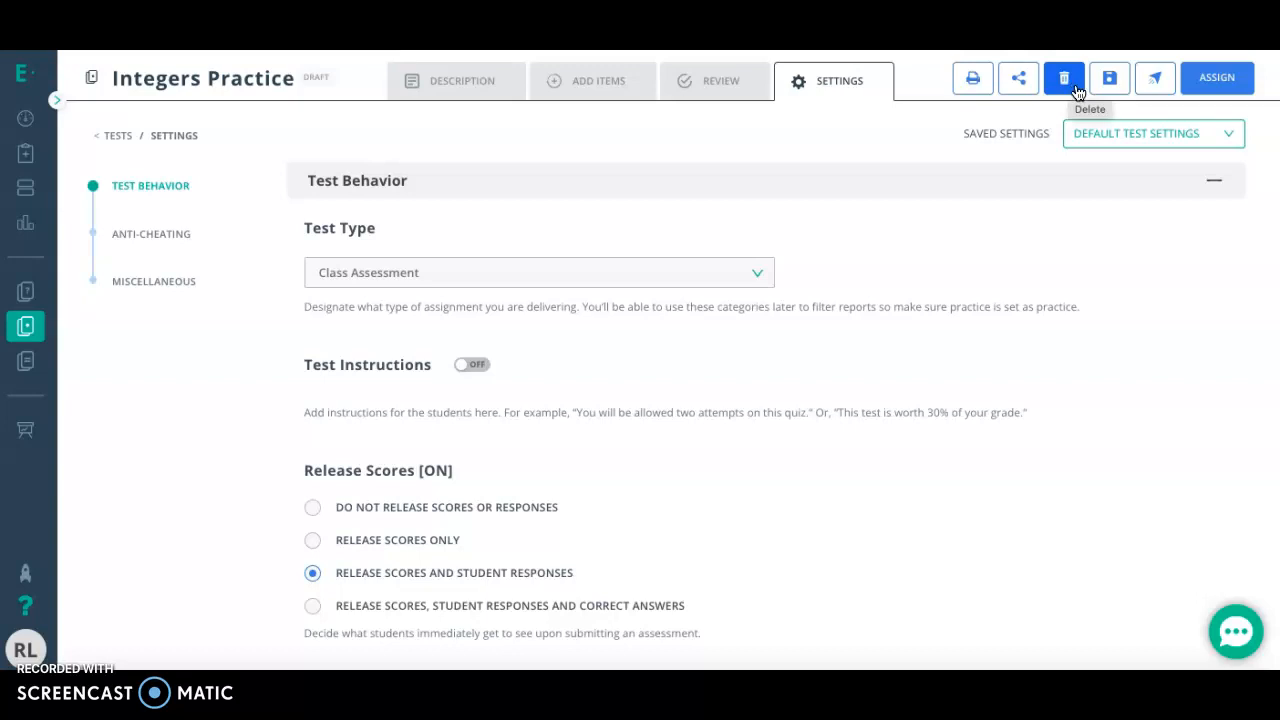
pyautogui.click(1112, 93)
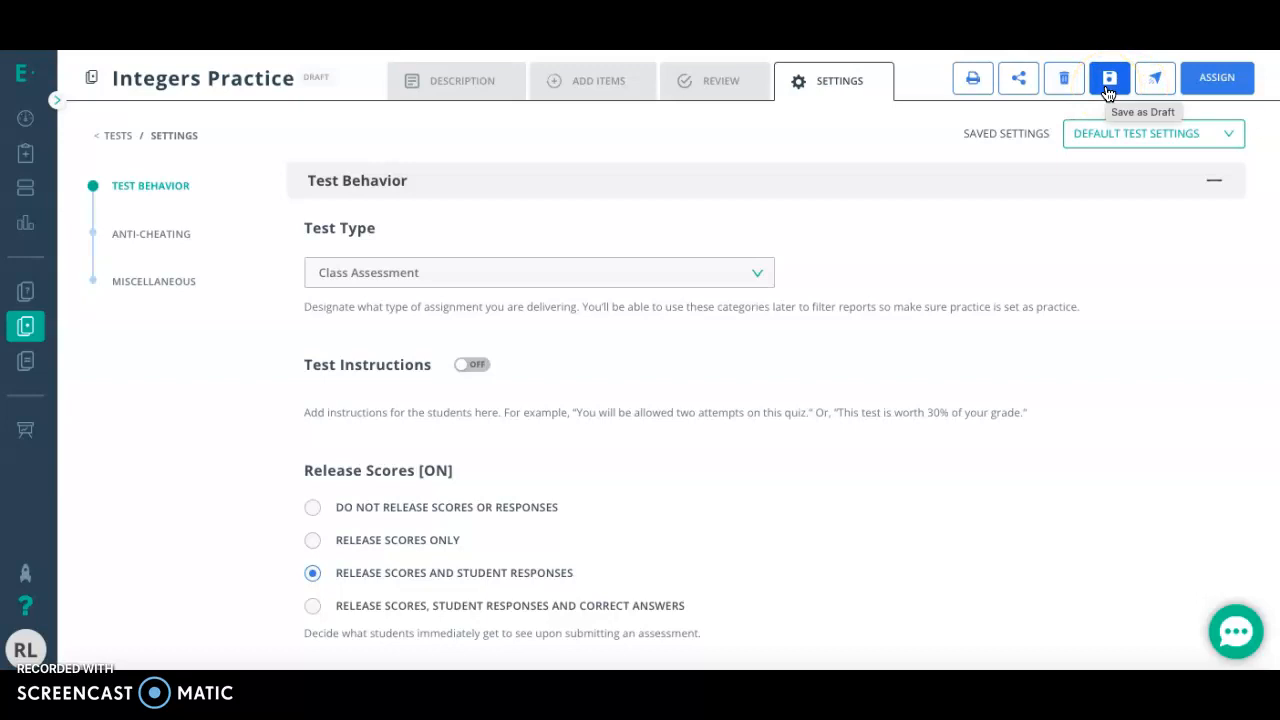
pyautogui.click(1110, 92)
pyautogui.click(1158, 88)
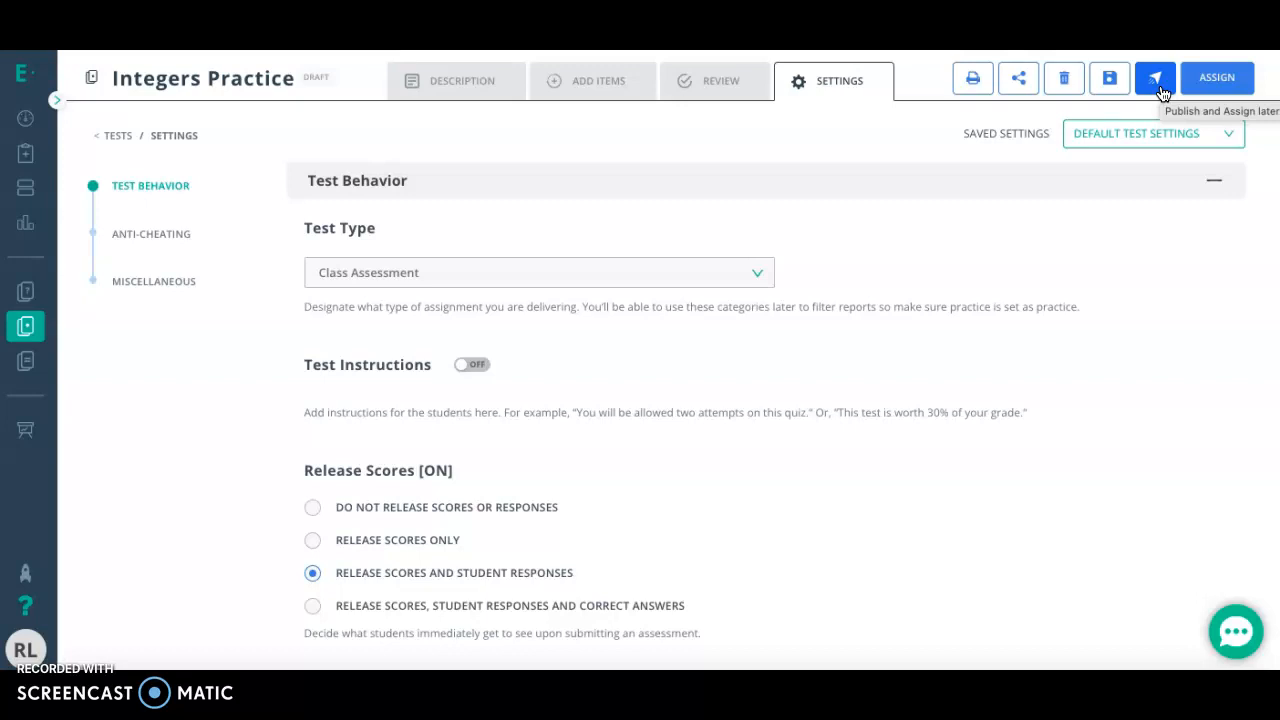
pyautogui.click(1155, 84)
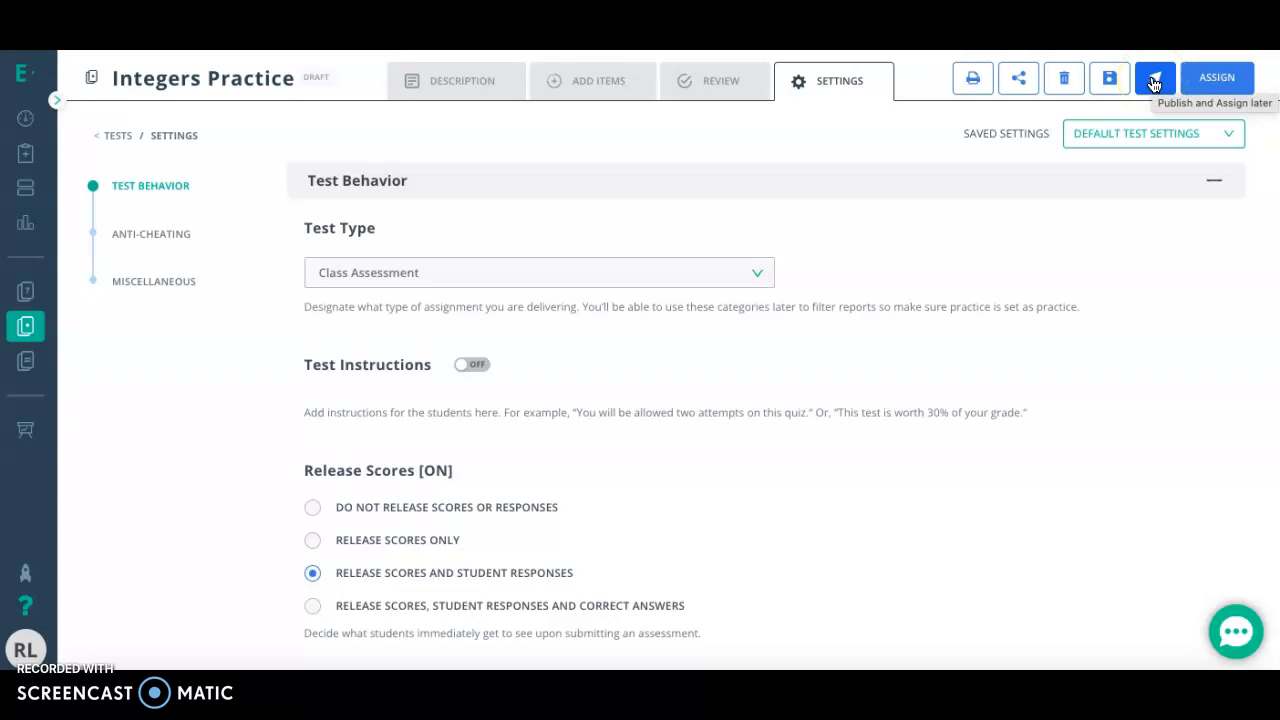
# - Open the assignment settings for the test, look over the class, student and date options, and return to the Integers Practice test
pyautogui.click(1240, 90)
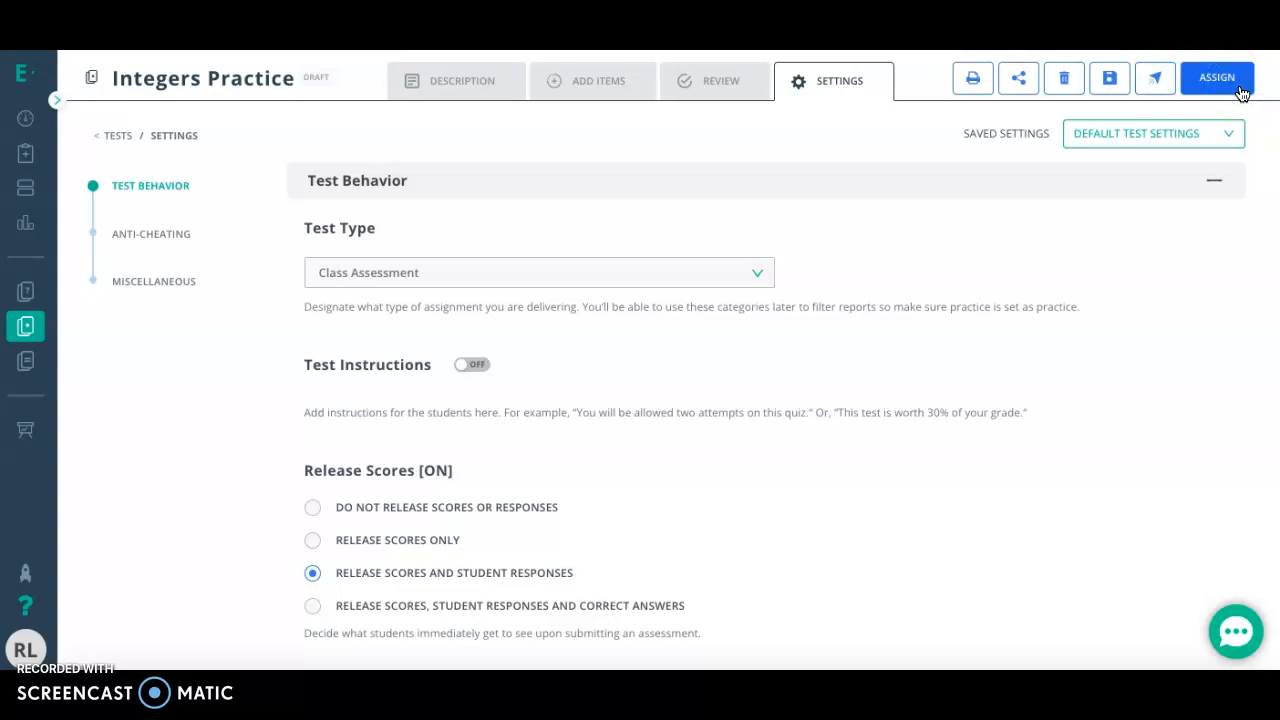
pyautogui.click(1240, 91)
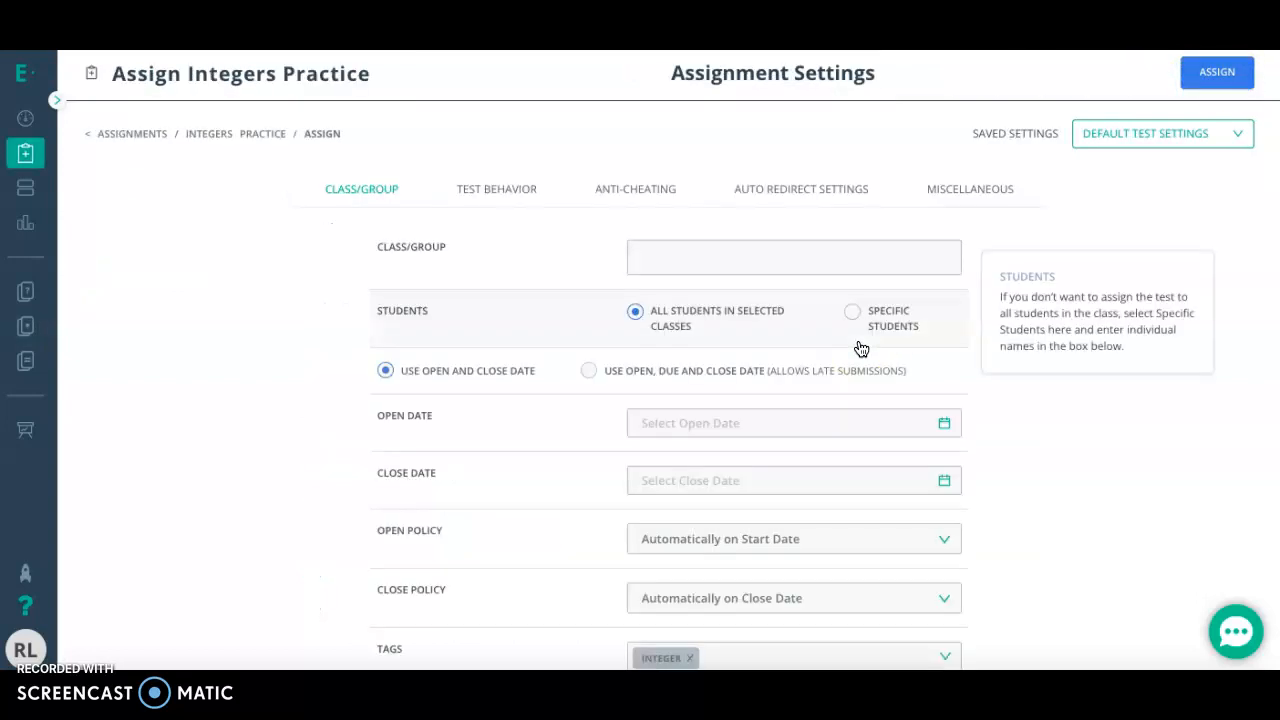
pyautogui.scroll(-1, 669, 486)
pyautogui.scroll(1, 670, 486)
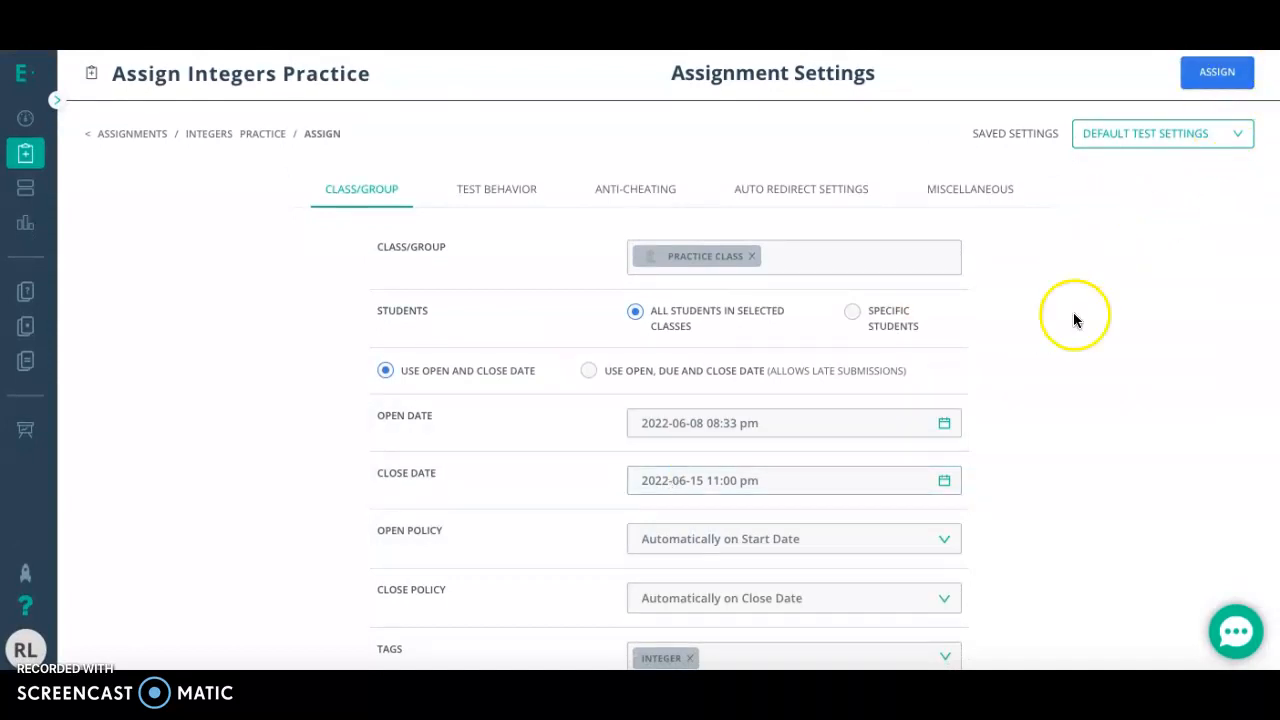
pyautogui.click(219, 135)
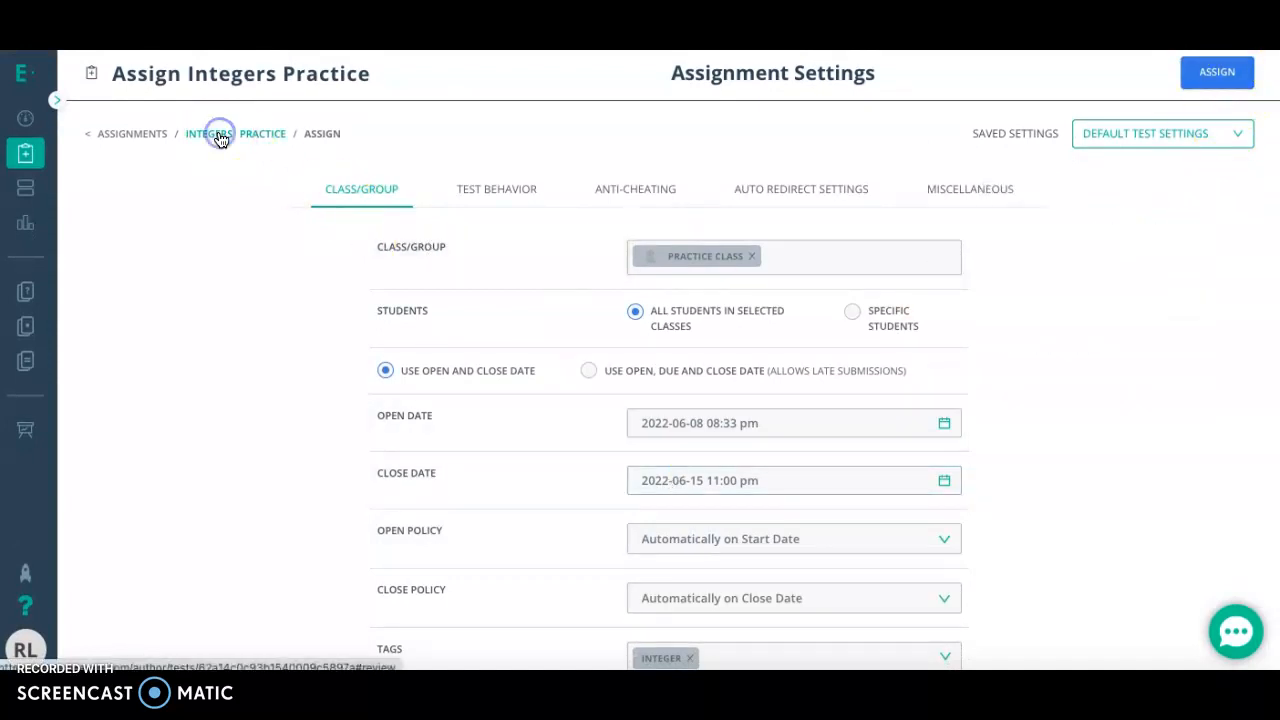